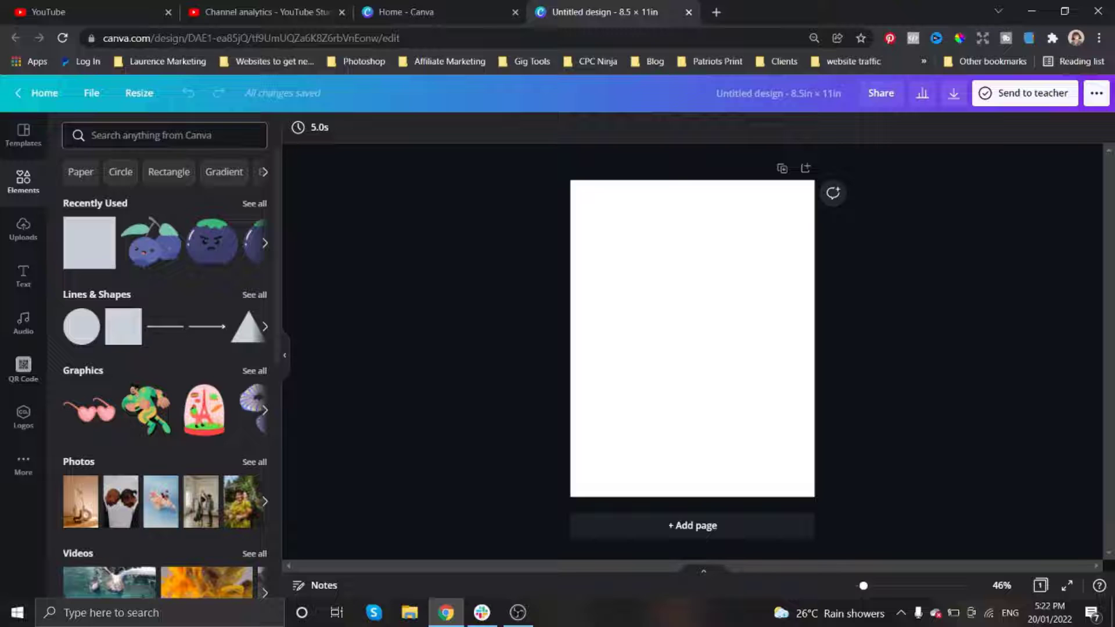
Step: Add a grey rounded square and stretch it to about 7.5 × 8.4 in, covering most of the page
{"action": "left_click", "coordinate": [138, 137]}
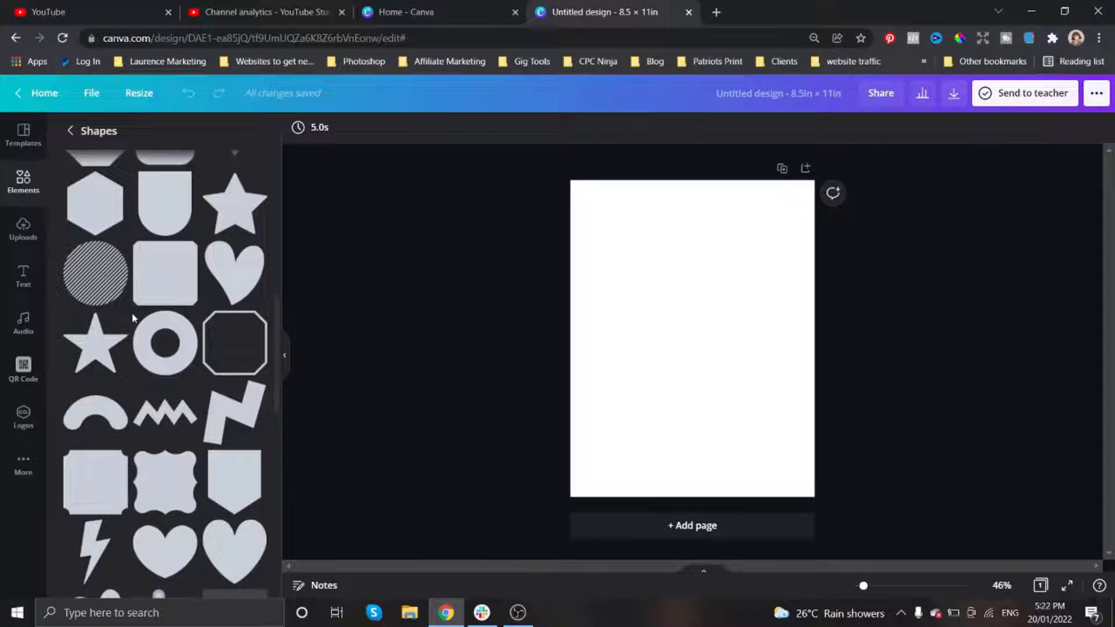
{"action": "left_click", "coordinate": [177, 317]}
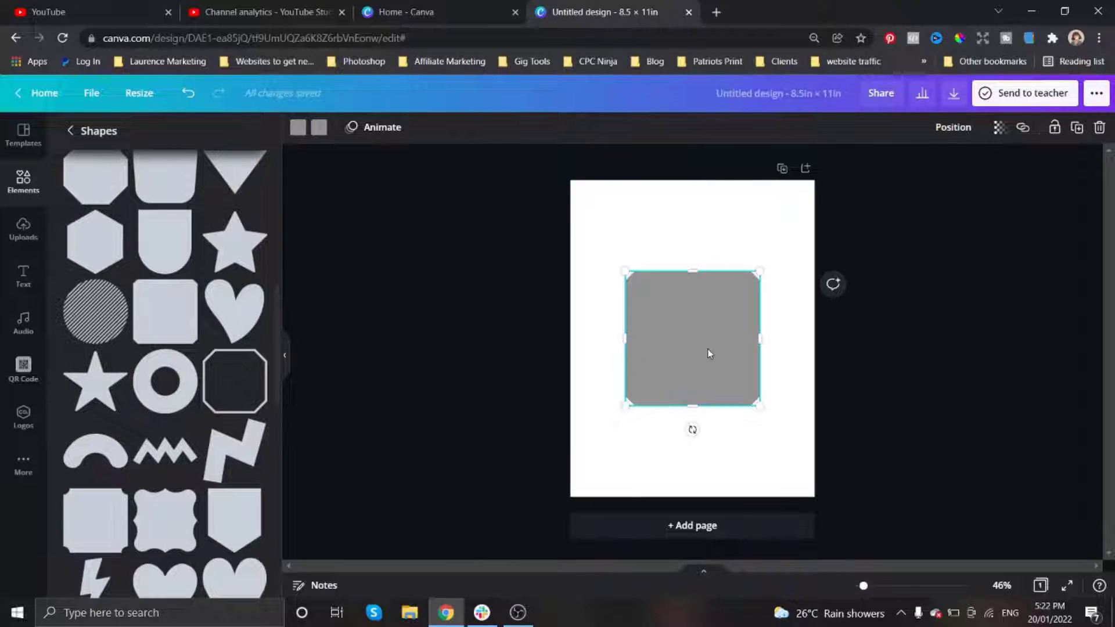
{"action": "left_click_drag", "start_coordinate": [692, 357], "coordinate": [651, 311]}
{"action": "left_click_drag", "start_coordinate": [720, 297], "coordinate": [803, 293]}
{"action": "left_click_drag", "start_coordinate": [691, 365], "coordinate": [692, 475]}
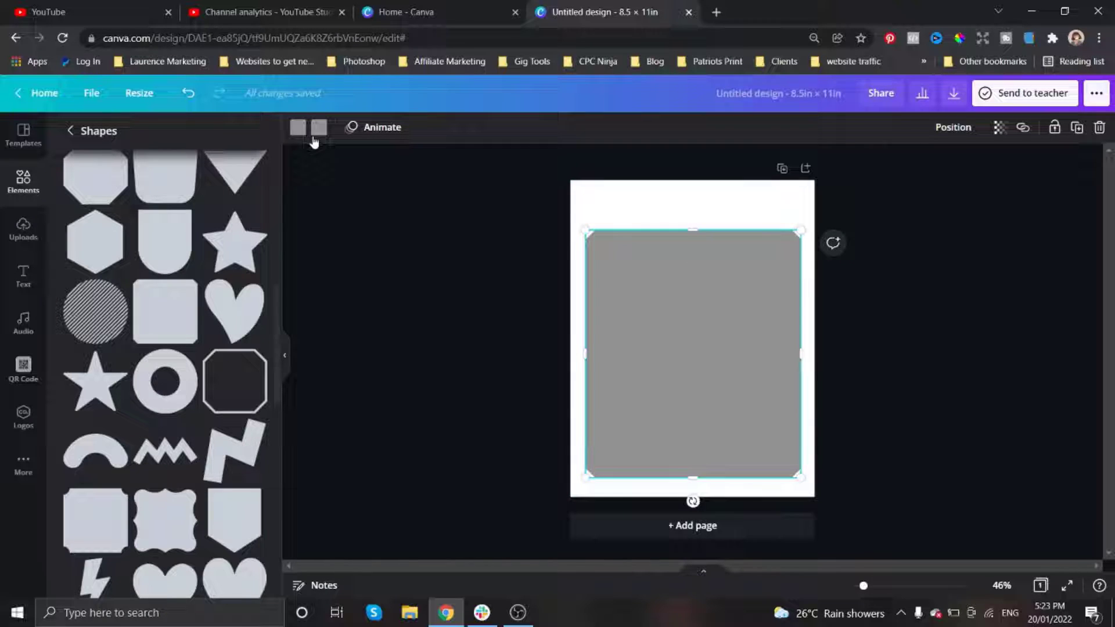
Step: Recolour the large rectangle's fill from grey to soft pink #F6CCCC
{"action": "left_click", "coordinate": [298, 127]}
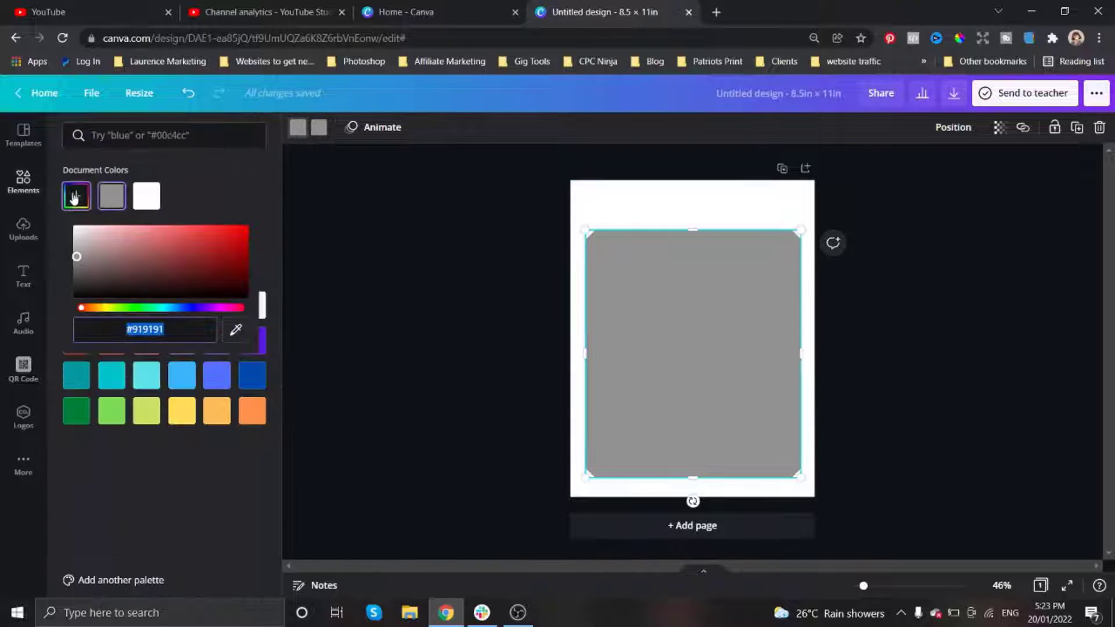
{"action": "left_click", "coordinate": [88, 237]}
{"action": "mouse_move", "coordinate": [88, 237]}
{"action": "left_mouse_down"}
{"action": "mouse_move", "coordinate": [67, 227]}
{"action": "mouse_move", "coordinate": [83, 225]}
{"action": "left_mouse_up"}
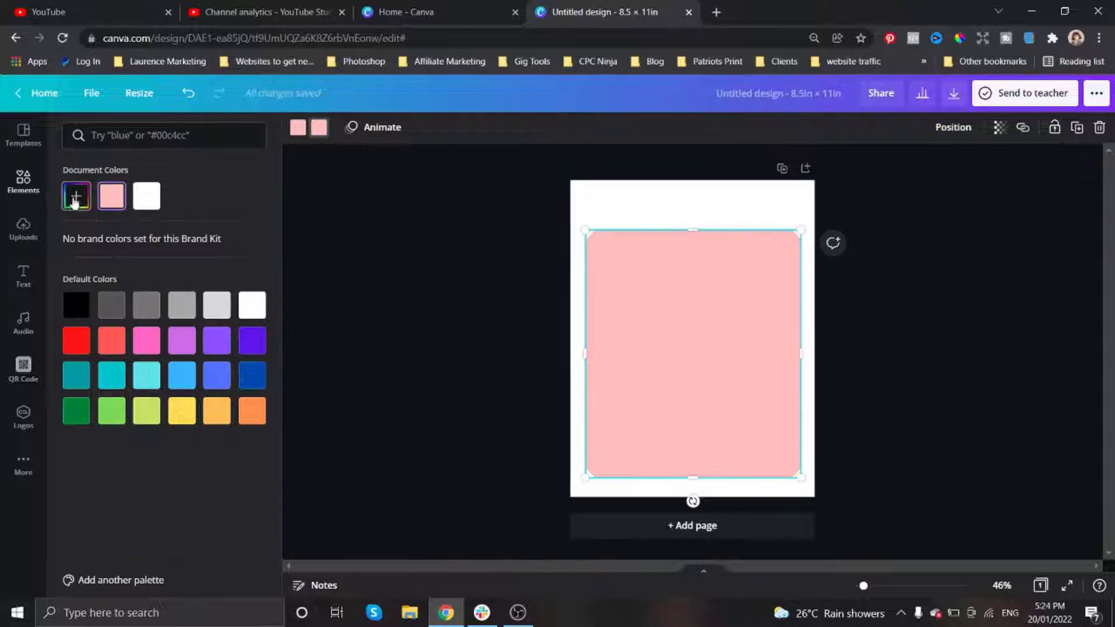
{"action": "left_click", "coordinate": [75, 199]}
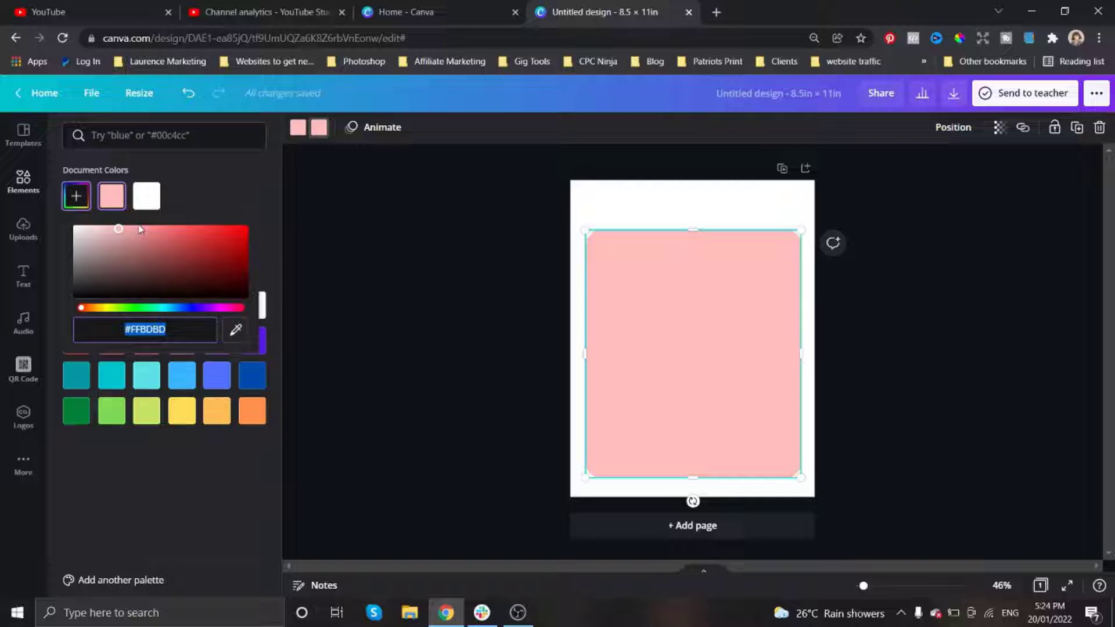
{"action": "left_click_drag", "start_coordinate": [118, 229], "coordinate": [103, 228]}
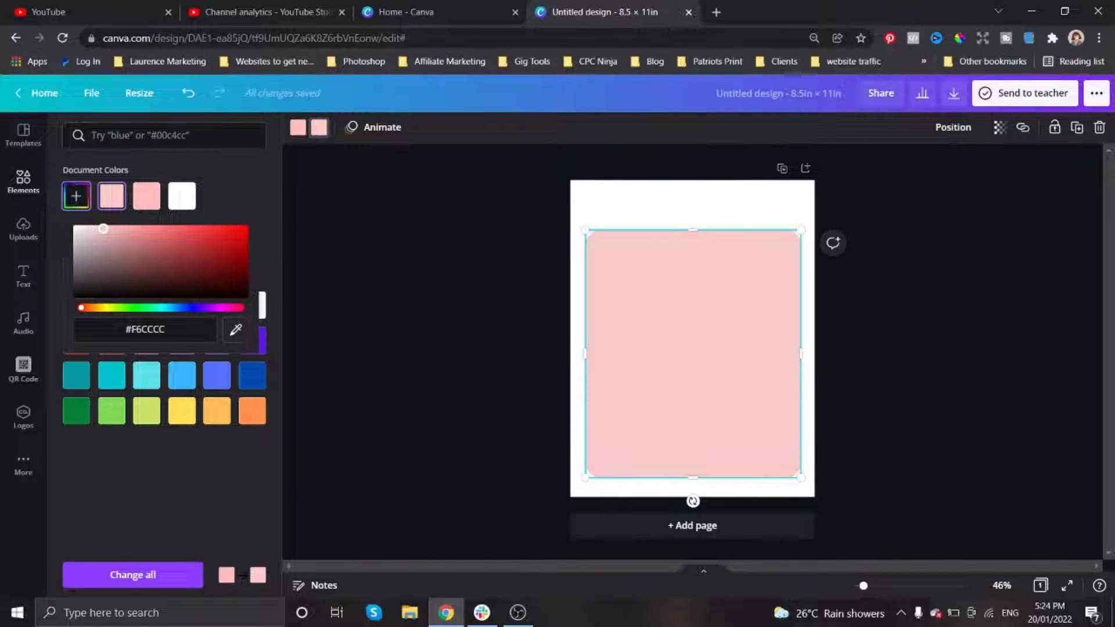
{"action": "left_click", "coordinate": [415, 248]}
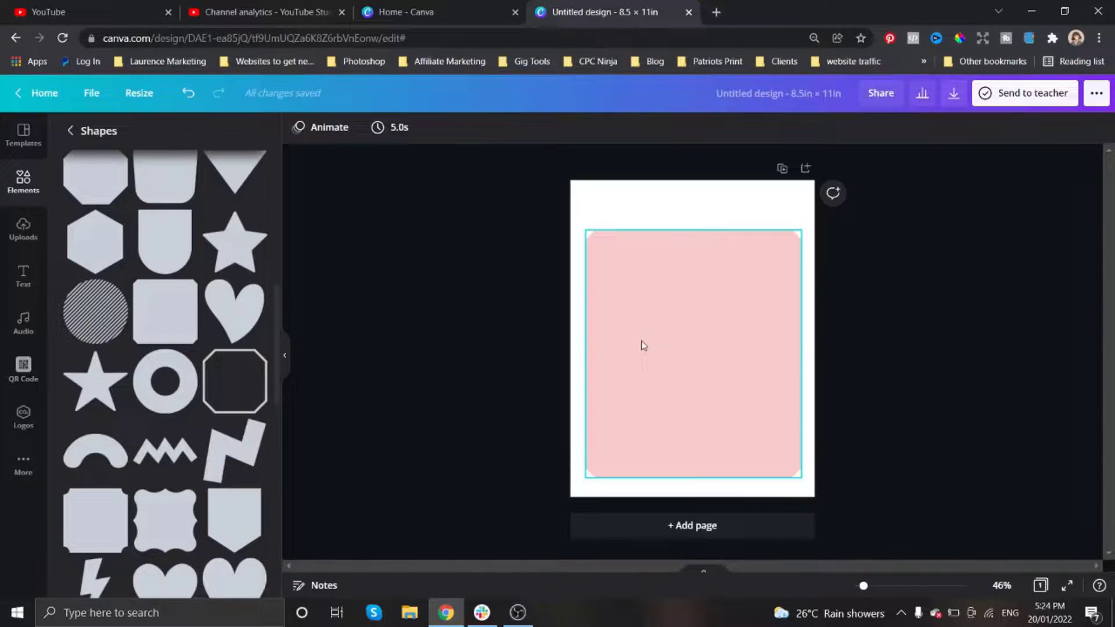
{"action": "left_click", "coordinate": [660, 348]}
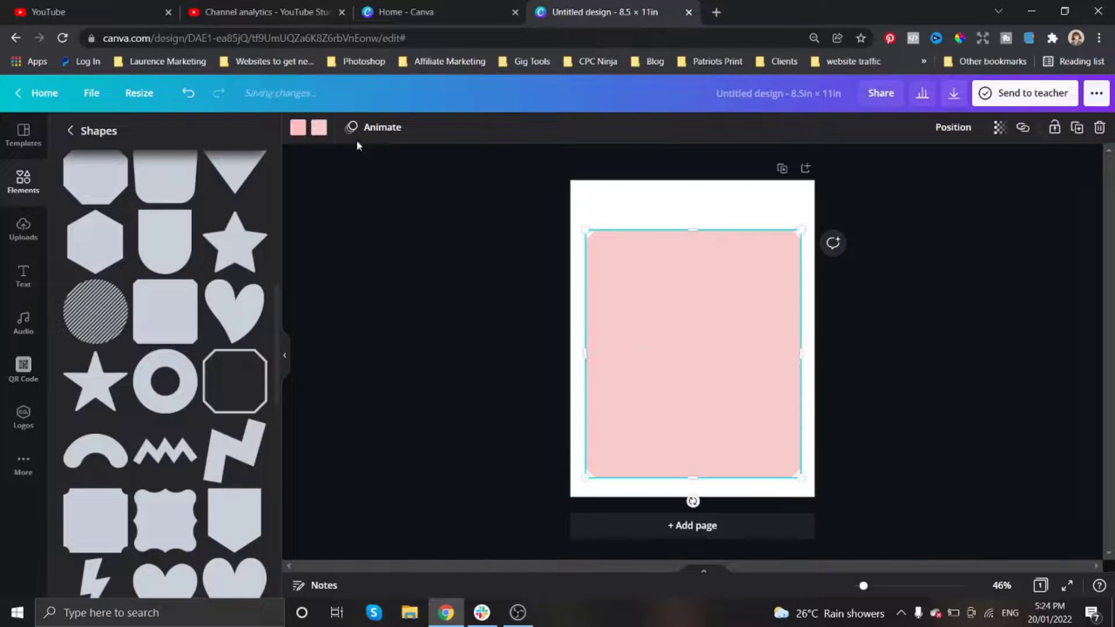
Step: Copy and paste the pink rectangle, allowing clipboard access so the duplicate appears
{"action": "right_click", "coordinate": [696, 311]}
{"action": "left_click", "coordinate": [733, 325]}
{"action": "right_click", "coordinate": [661, 296]}
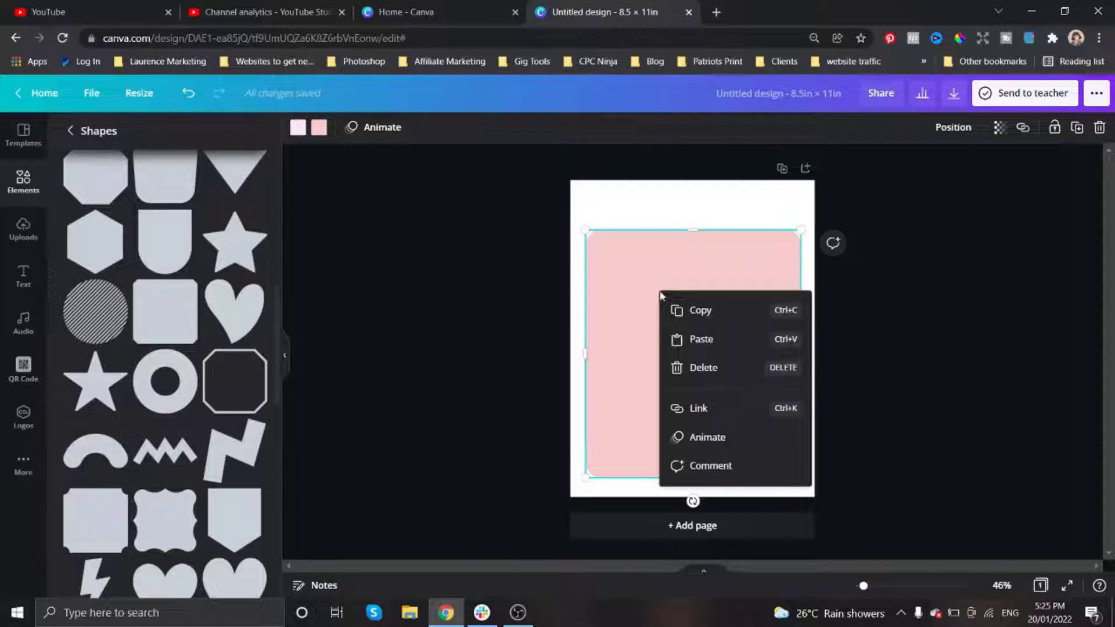
{"action": "left_click", "coordinate": [703, 345]}
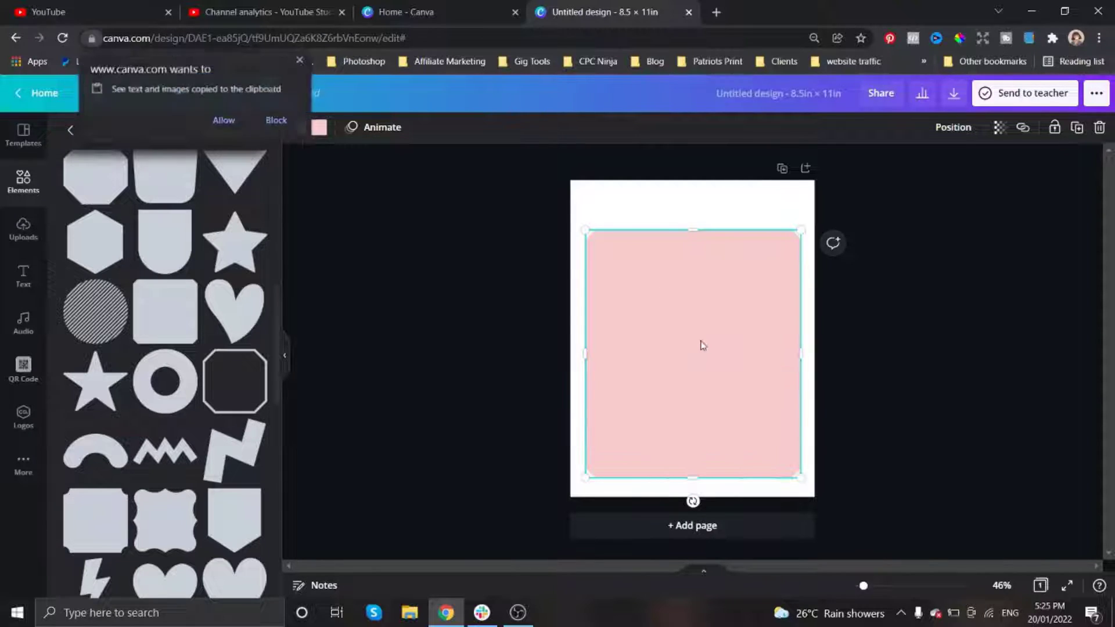
{"action": "left_click", "coordinate": [237, 129]}
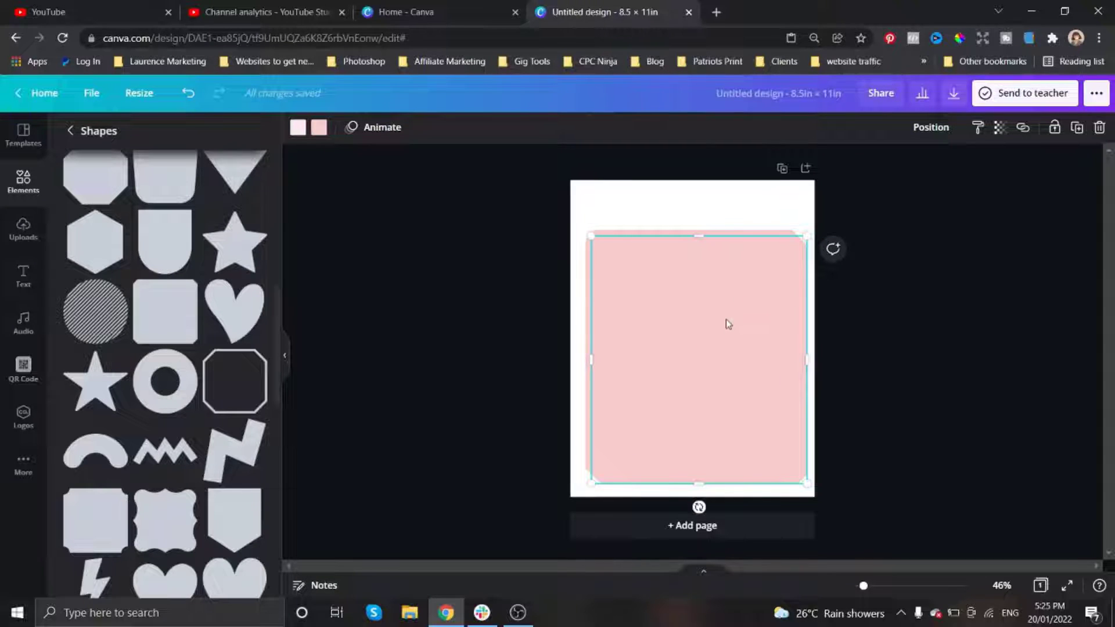
Step: Fill the duplicate white and shrink it slightly from the right and bottom
{"action": "left_click", "coordinate": [319, 127]}
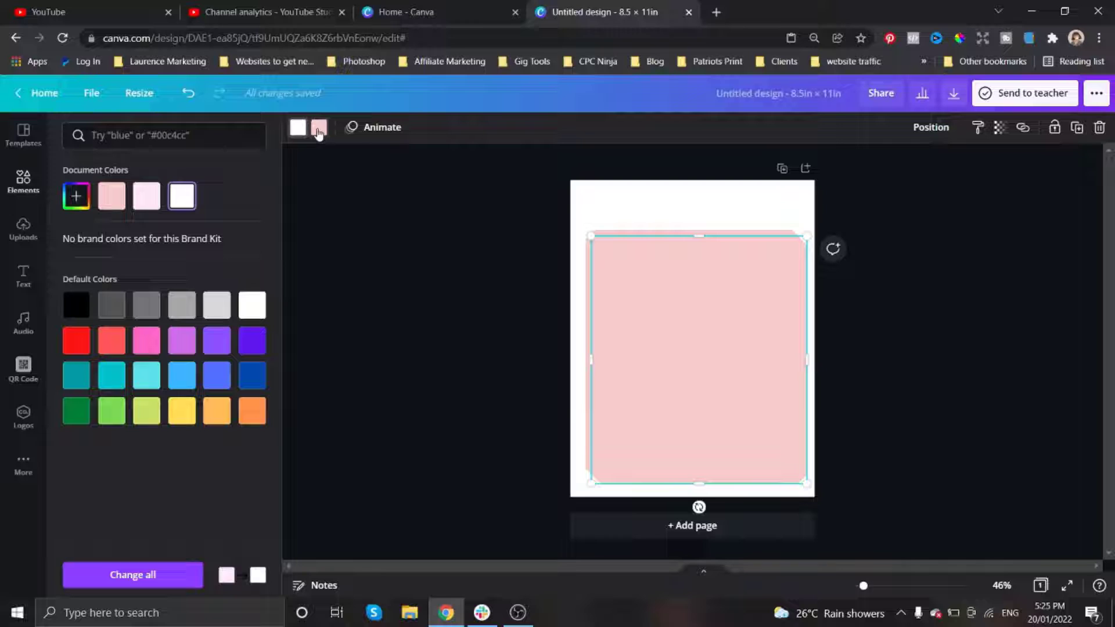
{"action": "left_click", "coordinate": [188, 199]}
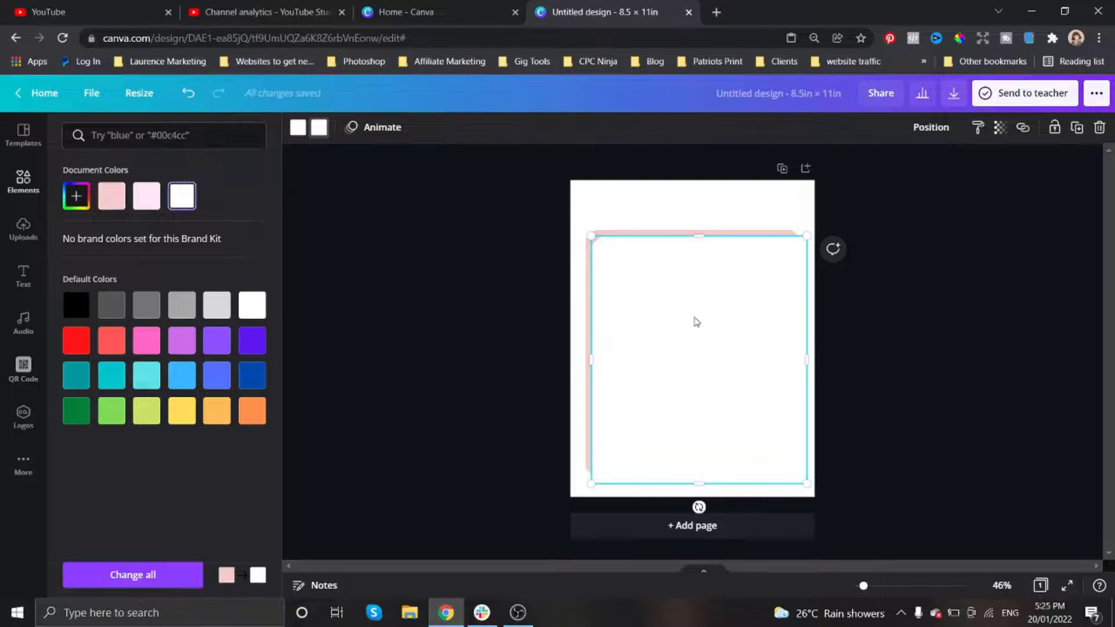
{"action": "left_click_drag", "start_coordinate": [809, 354], "coordinate": [802, 352]}
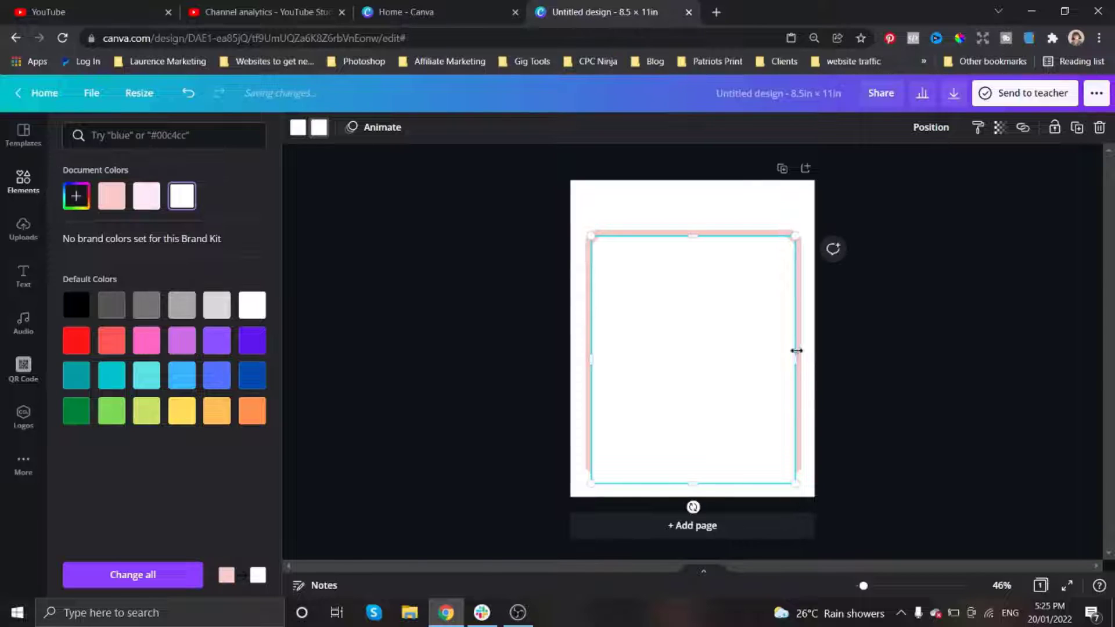
{"action": "left_click_drag", "start_coordinate": [692, 485], "coordinate": [692, 469]}
Step: Change the smaller copy's fill to very pale pink #FFE8E8
{"action": "left_click", "coordinate": [298, 127]}
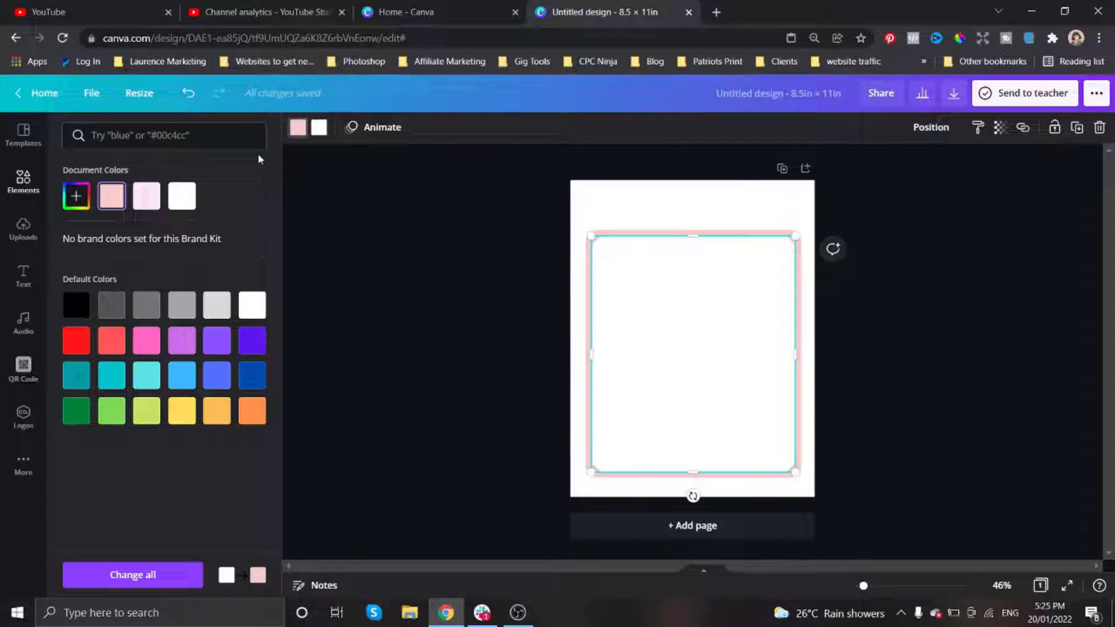
{"action": "left_click", "coordinate": [319, 130]}
{"action": "left_click", "coordinate": [112, 199]}
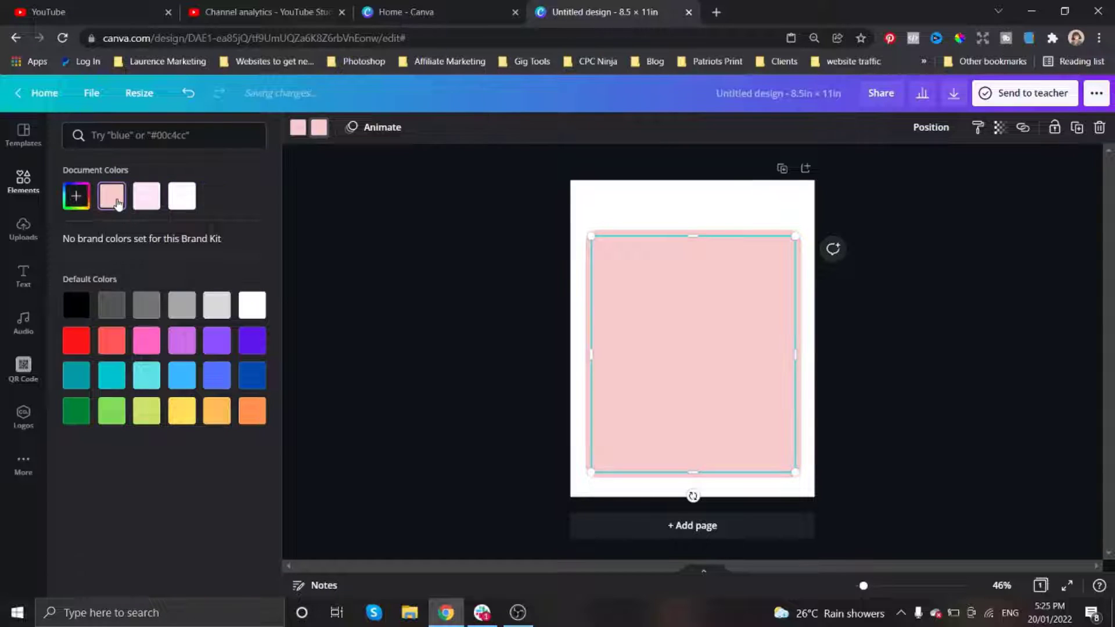
{"action": "left_click", "coordinate": [76, 196]}
{"action": "left_click_drag", "start_coordinate": [95, 231], "coordinate": [88, 229]}
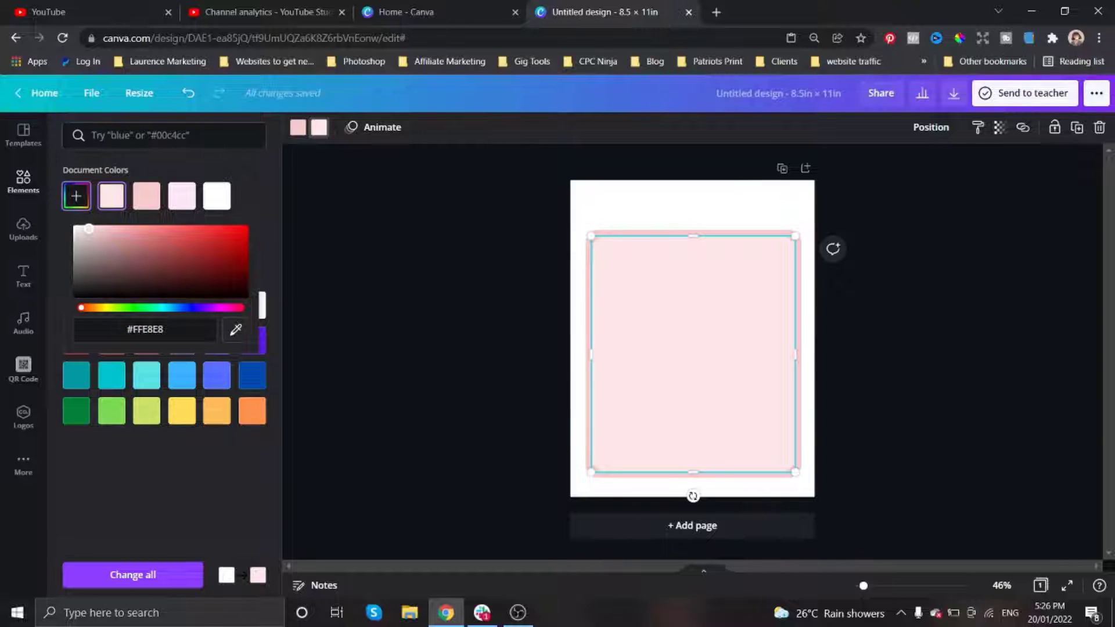
Step: Set the page background colour to pale pink #FFDFDF
{"action": "left_click", "coordinate": [416, 231]}
{"action": "left_click", "coordinate": [150, 199]}
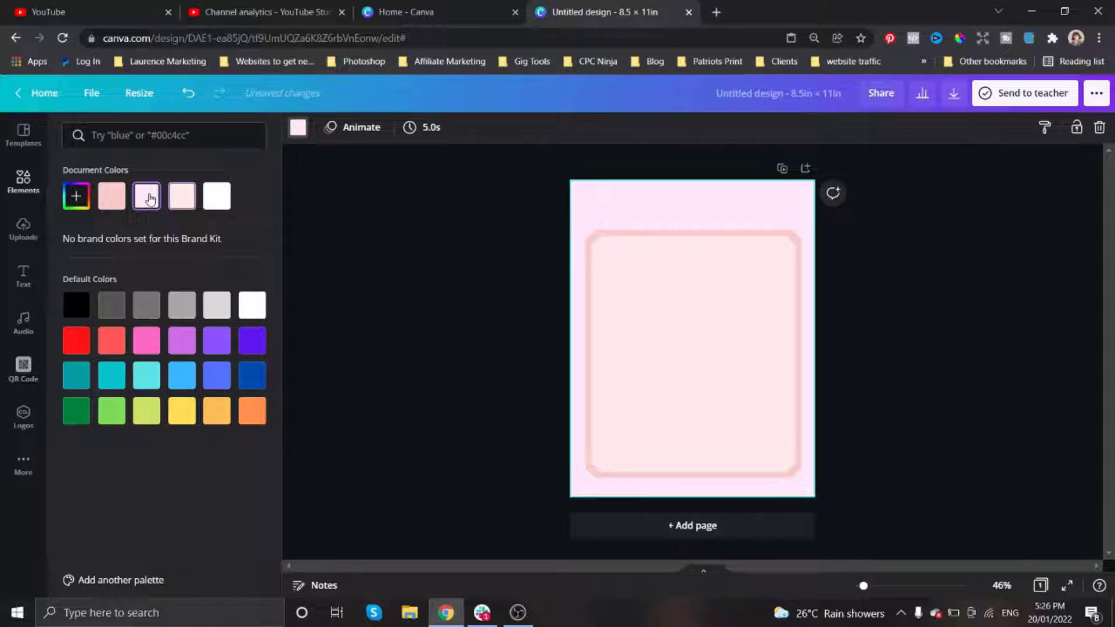
{"action": "left_click", "coordinate": [116, 200]}
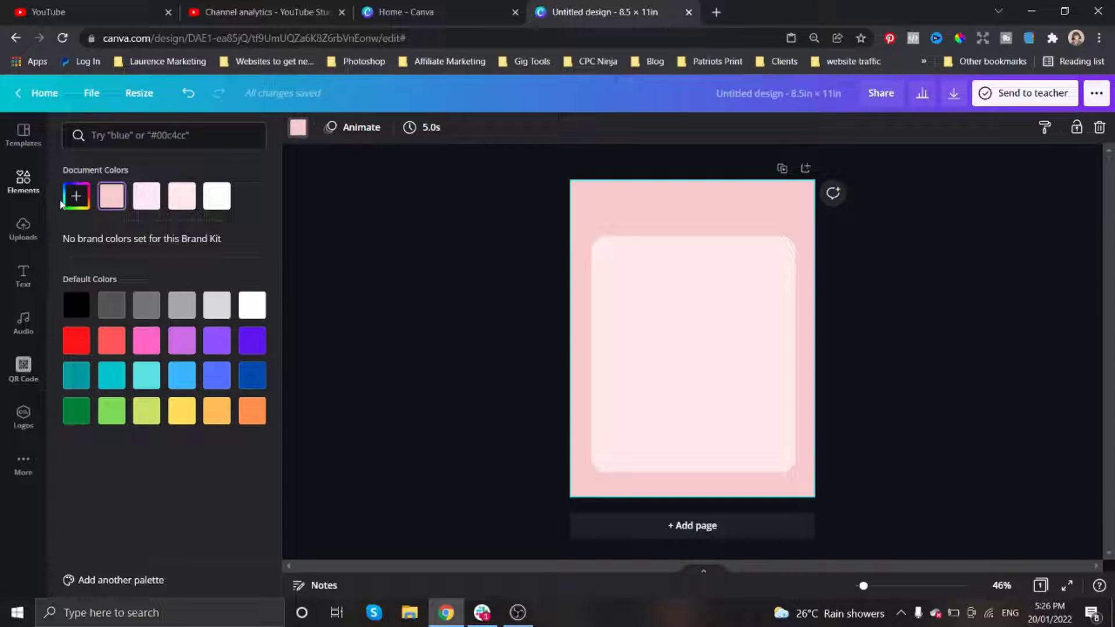
{"action": "left_click", "coordinate": [76, 196]}
{"action": "left_click_drag", "start_coordinate": [104, 234], "coordinate": [96, 228]}
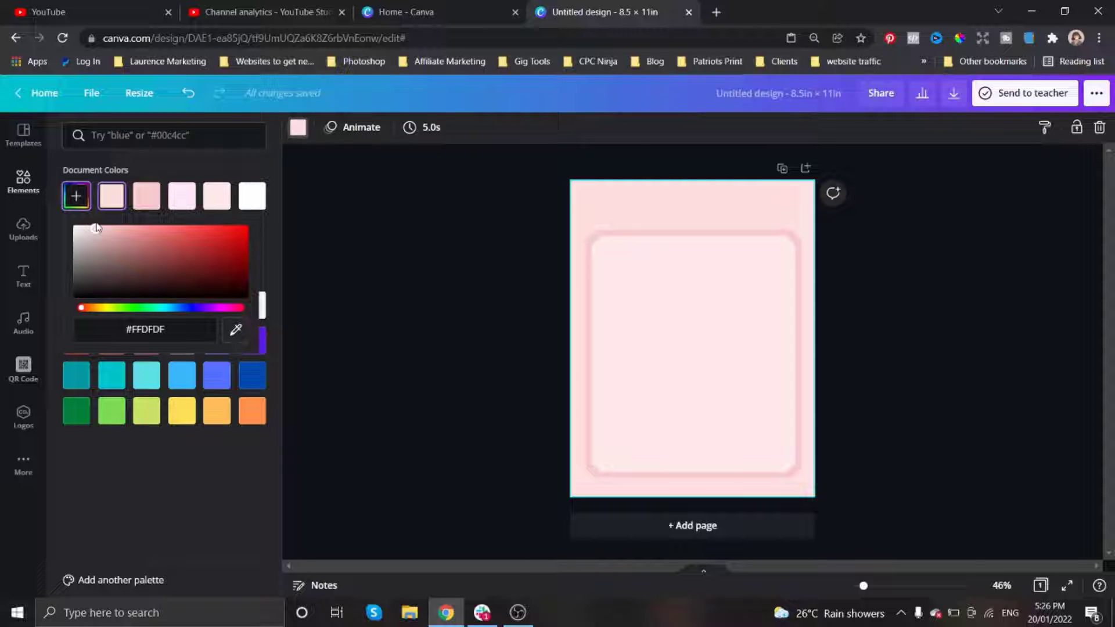
{"action": "key", "text": "Escape"}
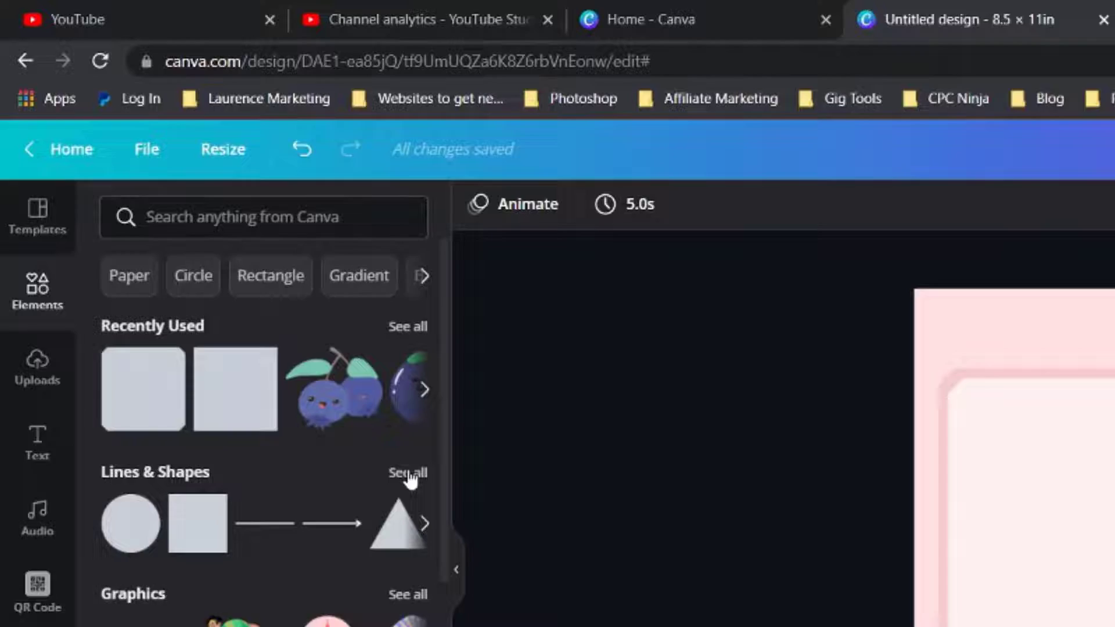
Step: Add a dotted line, lengthen it across the inner rectangle, and move it near the top
{"action": "left_click", "coordinate": [255, 296]}
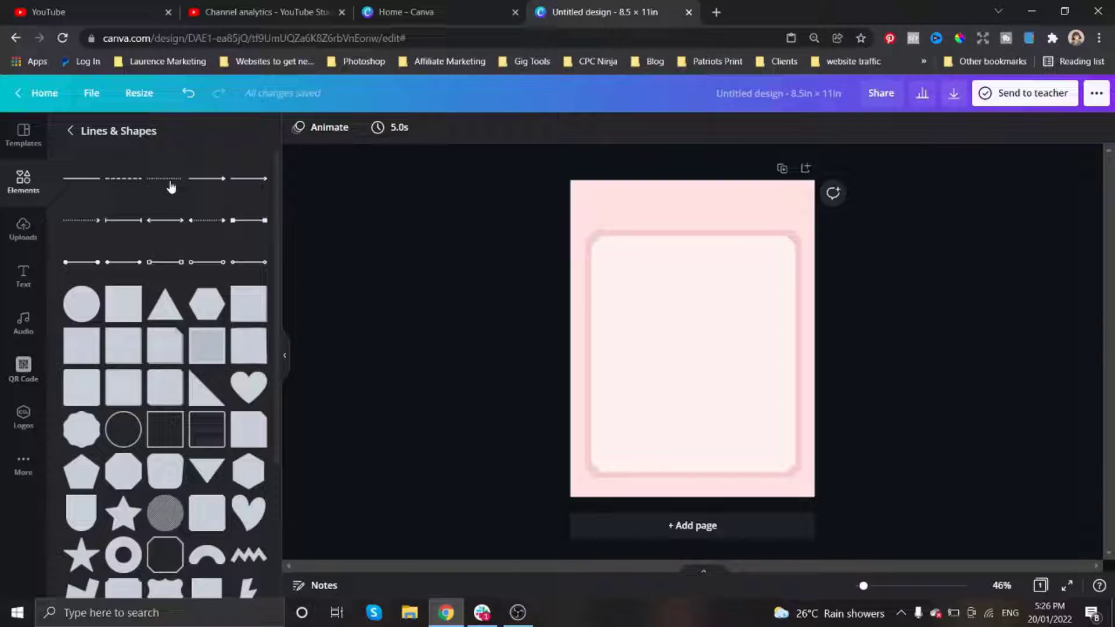
{"action": "left_click", "coordinate": [171, 186]}
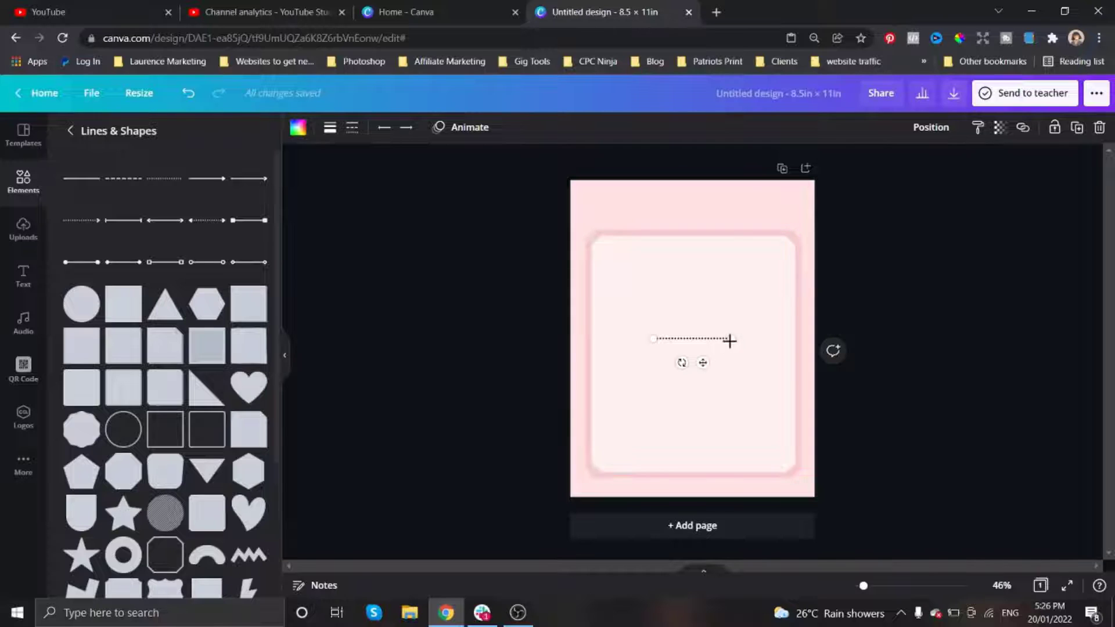
{"action": "left_click_drag", "start_coordinate": [730, 339], "coordinate": [780, 343]}
{"action": "left_click_drag", "start_coordinate": [658, 338], "coordinate": [601, 338]}
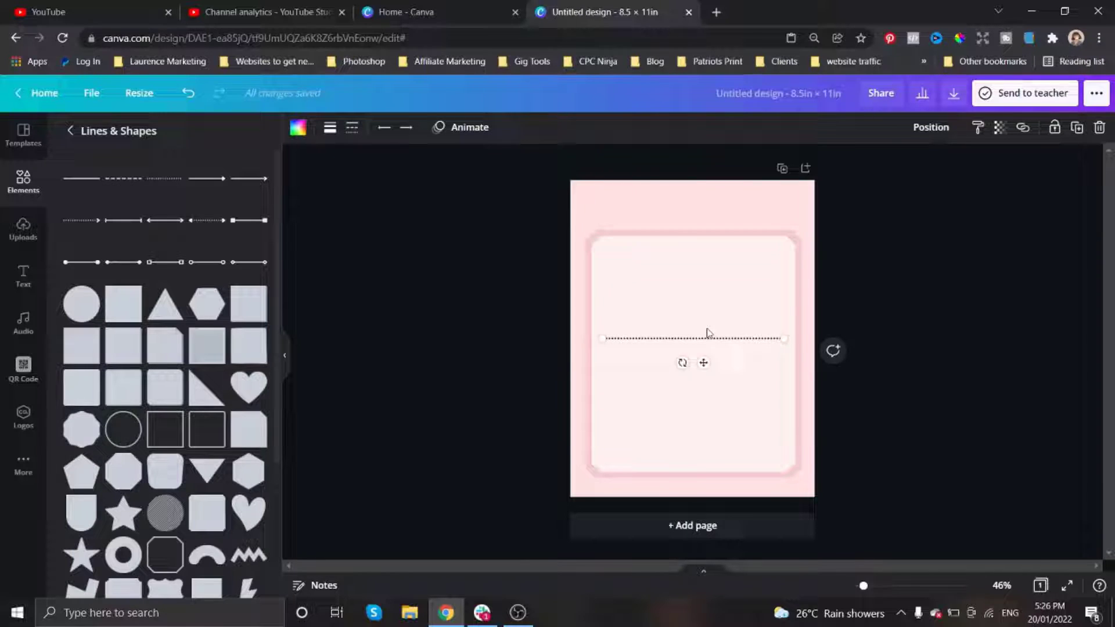
{"action": "left_click_drag", "start_coordinate": [706, 336], "coordinate": [705, 258]}
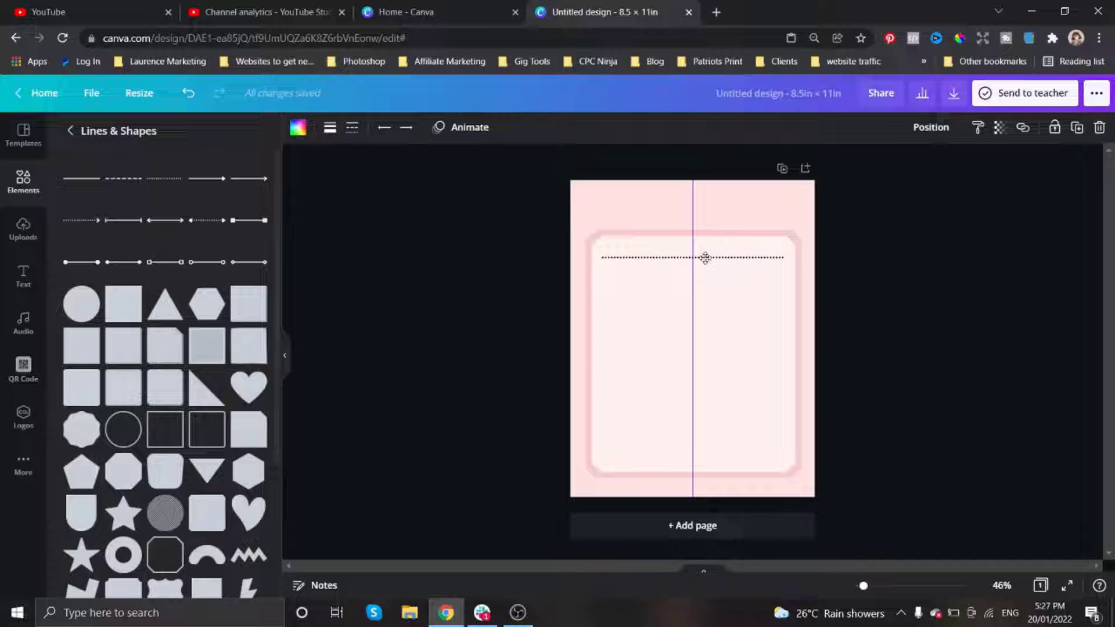
{"action": "left_click_drag", "start_coordinate": [705, 258], "coordinate": [705, 258]}
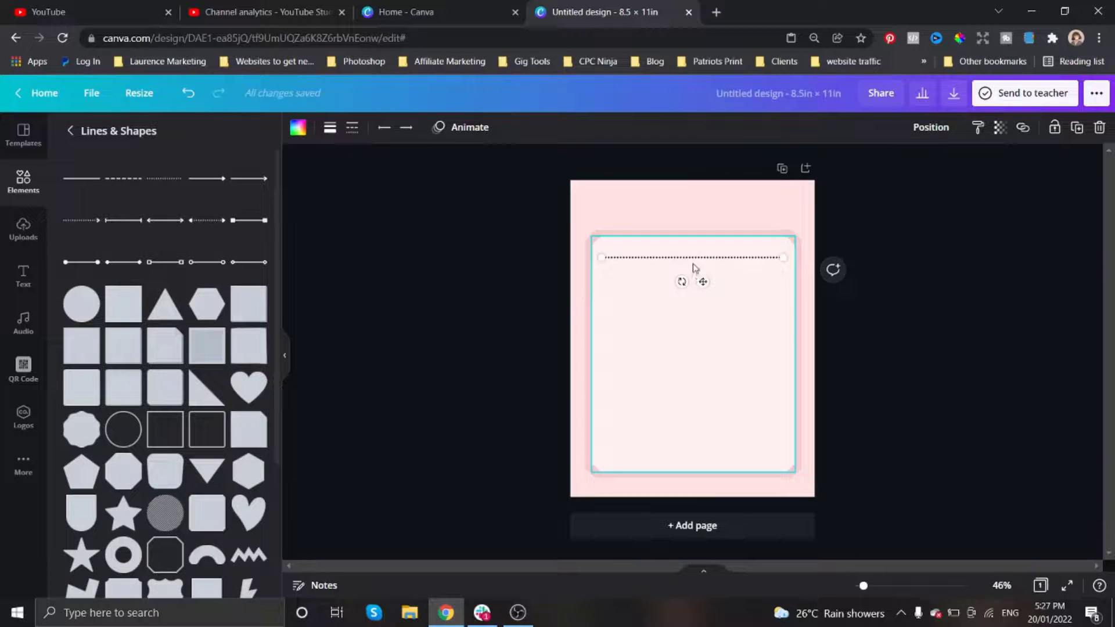
{"action": "left_click", "coordinate": [352, 127]}
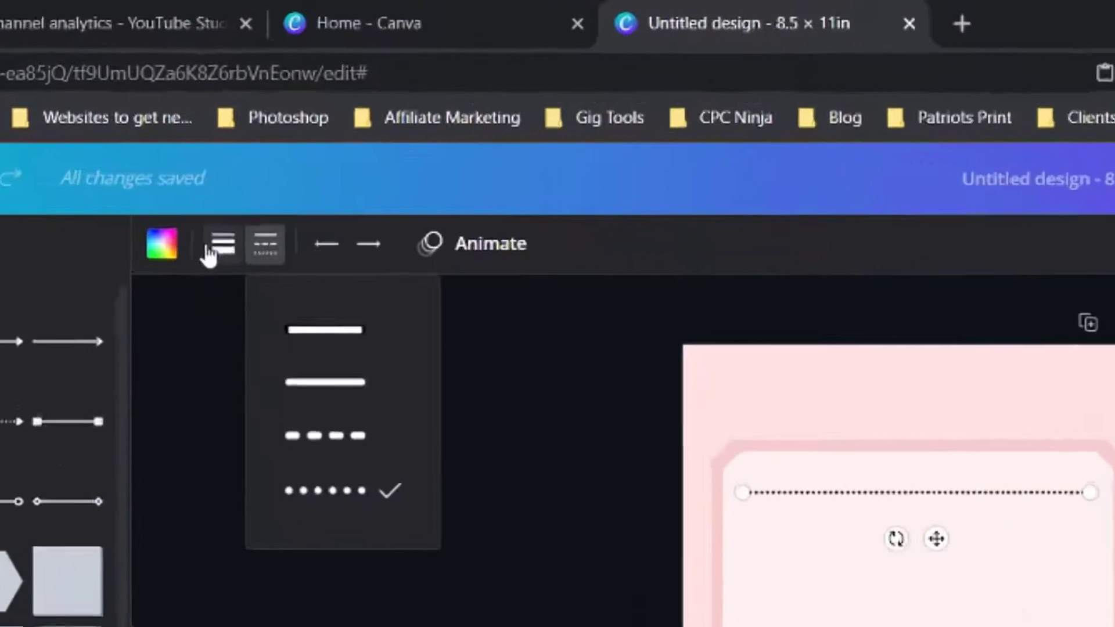
Step: Set the dotted line's weight to 5
{"action": "left_click", "coordinate": [330, 127]}
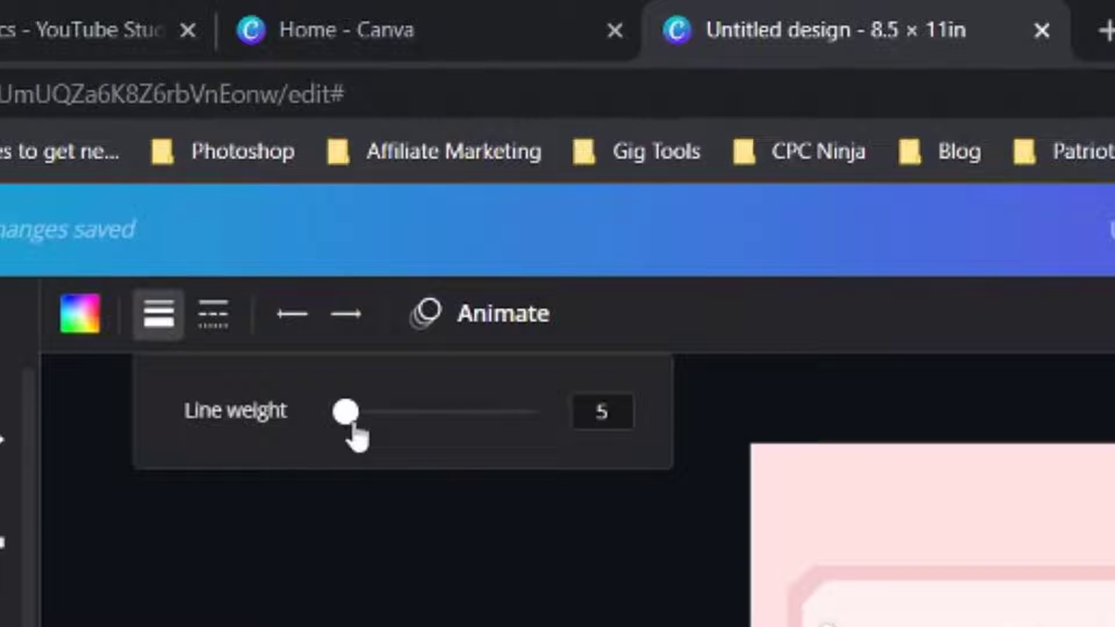
{"action": "mouse_move", "coordinate": [355, 430]}
{"action": "left_mouse_down"}
{"action": "mouse_move", "coordinate": [383, 423]}
{"action": "mouse_move", "coordinate": [341, 419]}
{"action": "mouse_move", "coordinate": [353, 423]}
{"action": "left_mouse_up"}
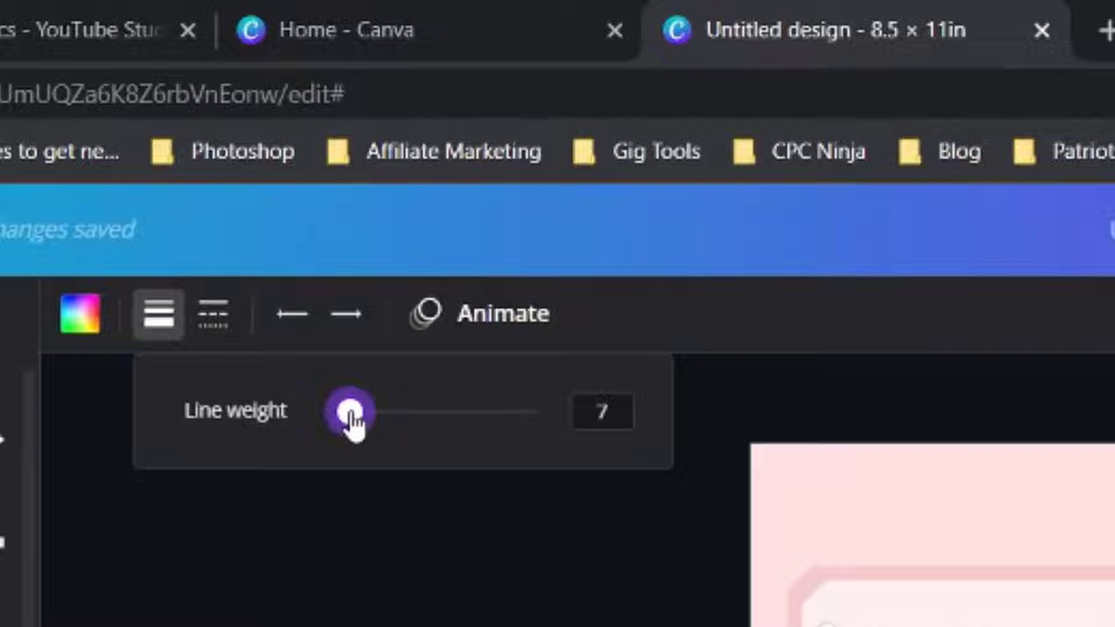
{"action": "left_click", "coordinate": [603, 413]}
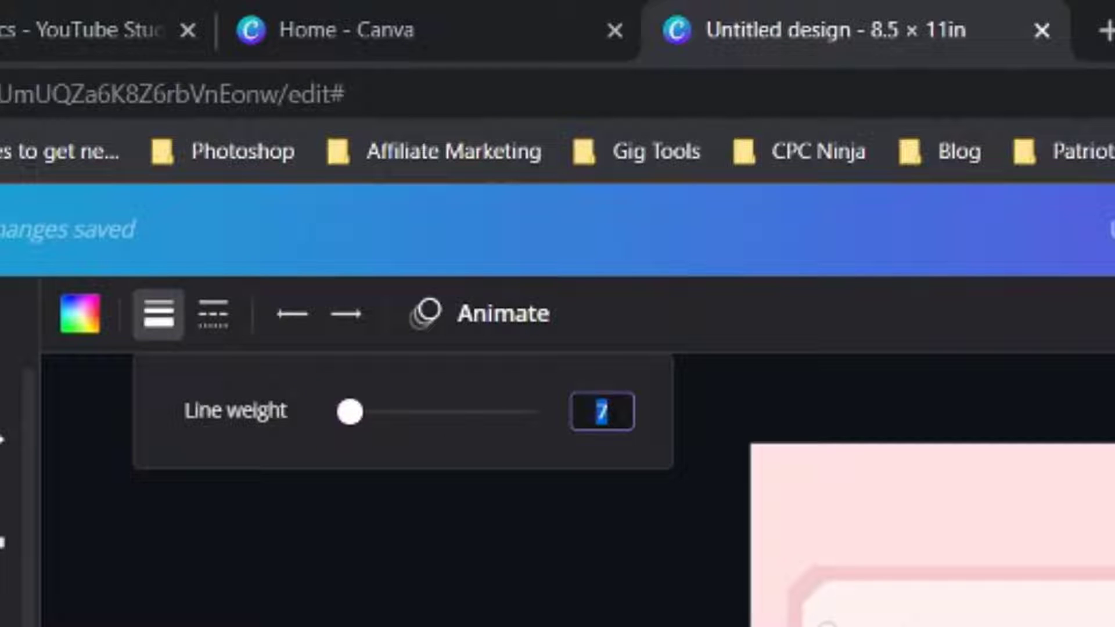
{"action": "type", "text": "5"}
{"action": "key", "text": "Return"}
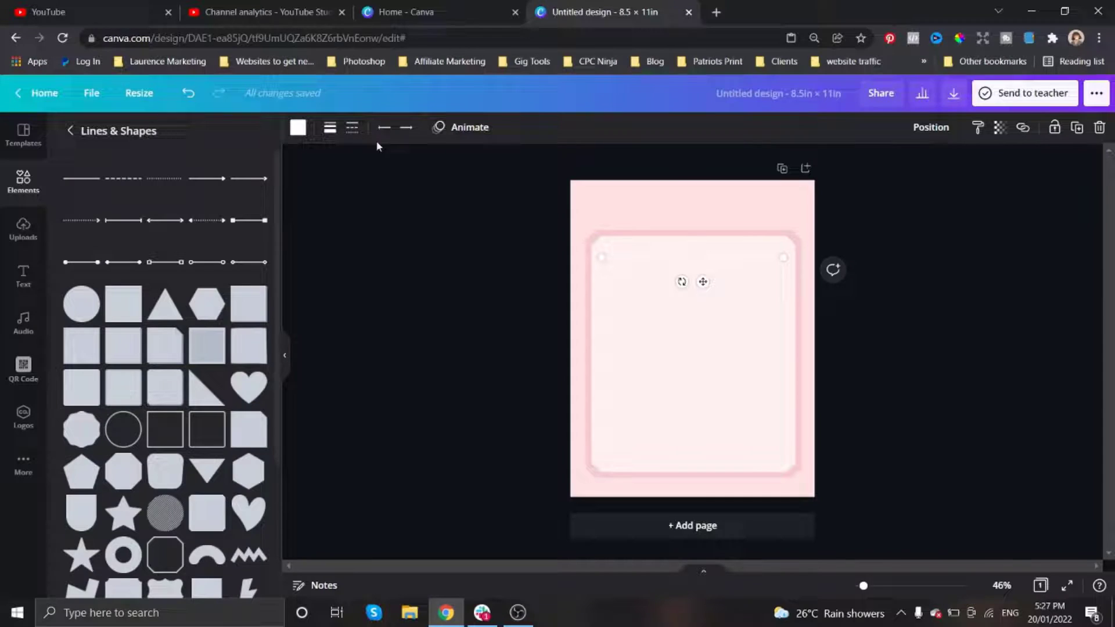
Step: Recolour the dotted line to a darker shade of the pink document colour
{"action": "left_click", "coordinate": [298, 127]}
{"action": "left_click", "coordinate": [112, 198]}
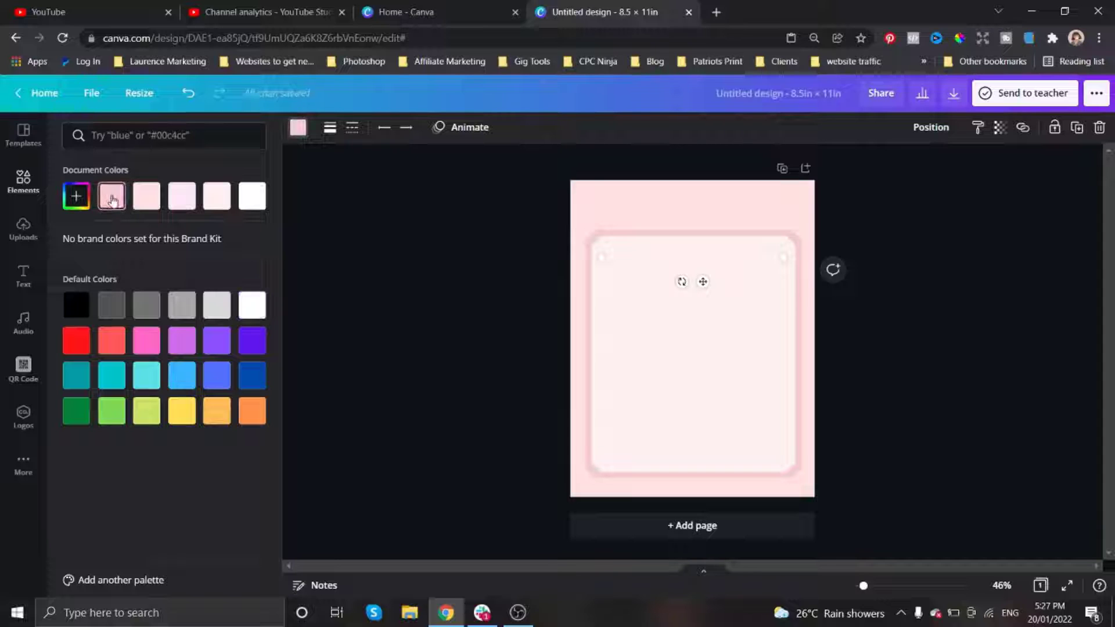
{"action": "left_click", "coordinate": [76, 196]}
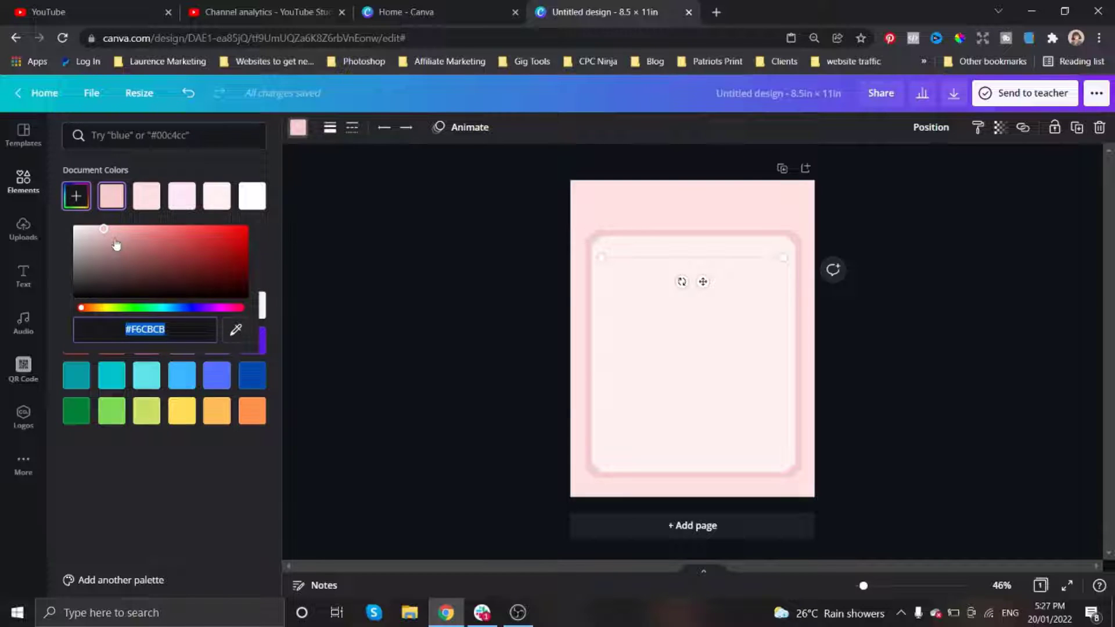
{"action": "left_click_drag", "start_coordinate": [111, 231], "coordinate": [121, 239]}
{"action": "left_click", "coordinate": [698, 259]}
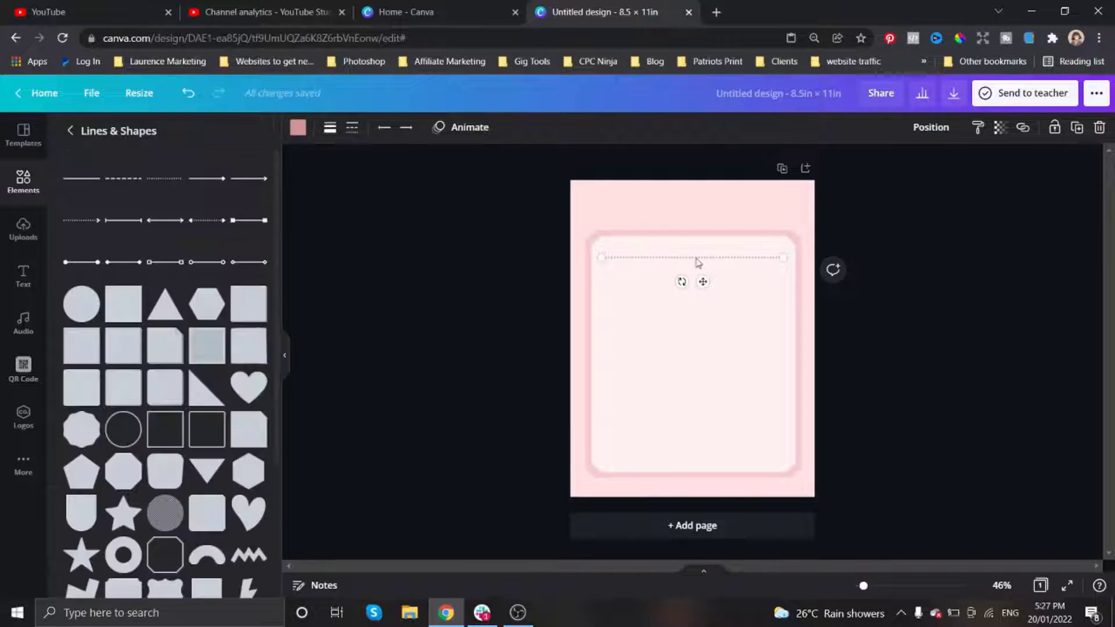
Step: Copy the dotted line and paste several duplicates stepping down the frame
{"action": "right_click", "coordinate": [697, 262]}
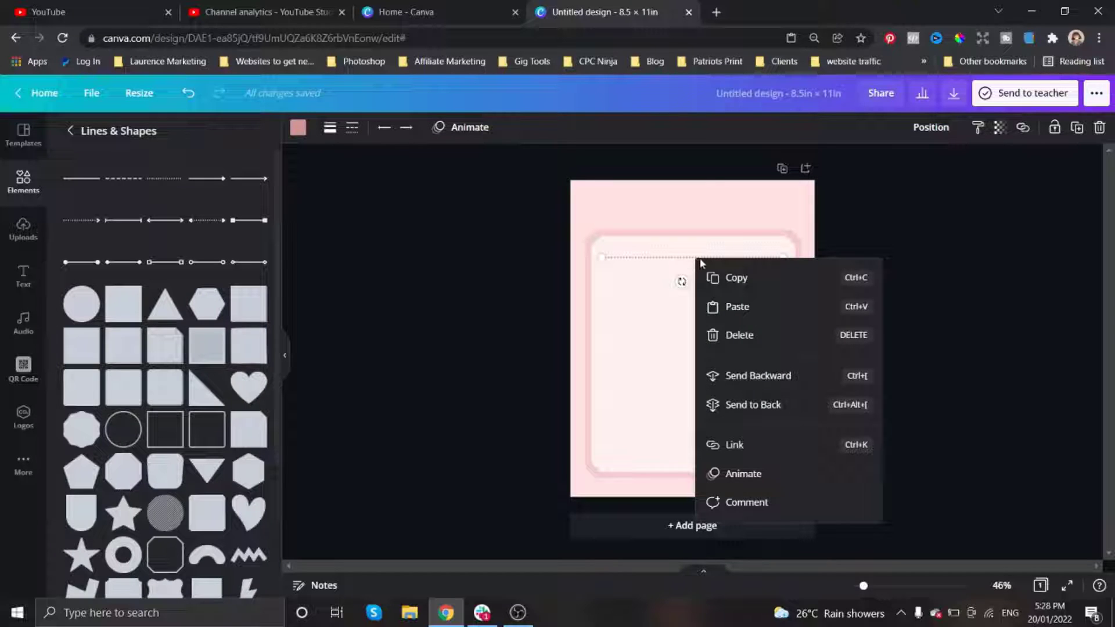
{"action": "left_click", "coordinate": [749, 281]}
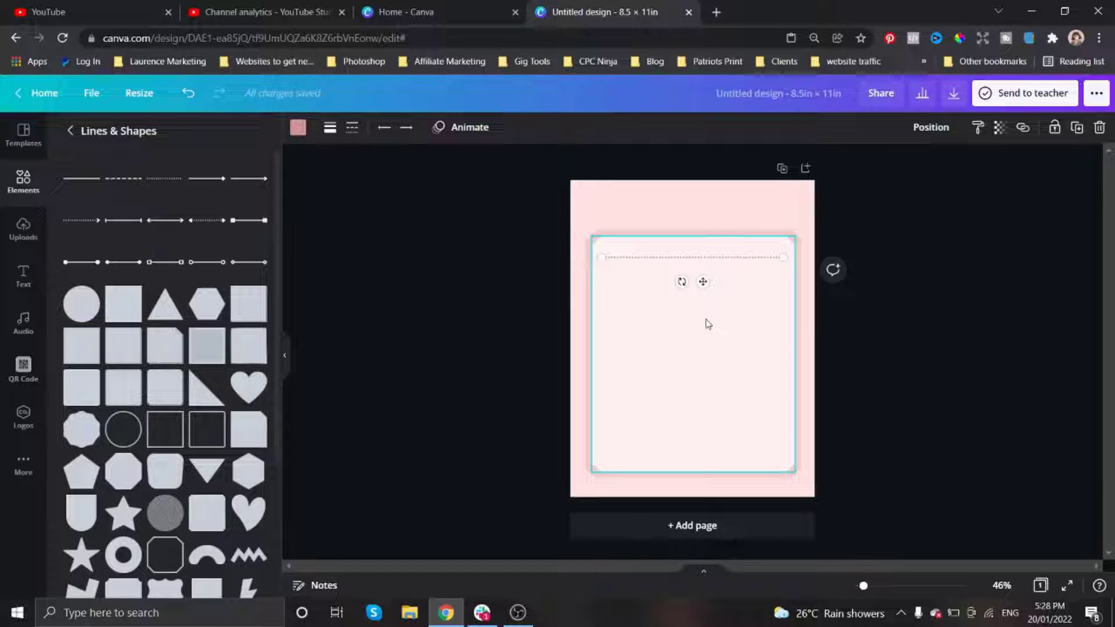
{"action": "right_click", "coordinate": [654, 308]}
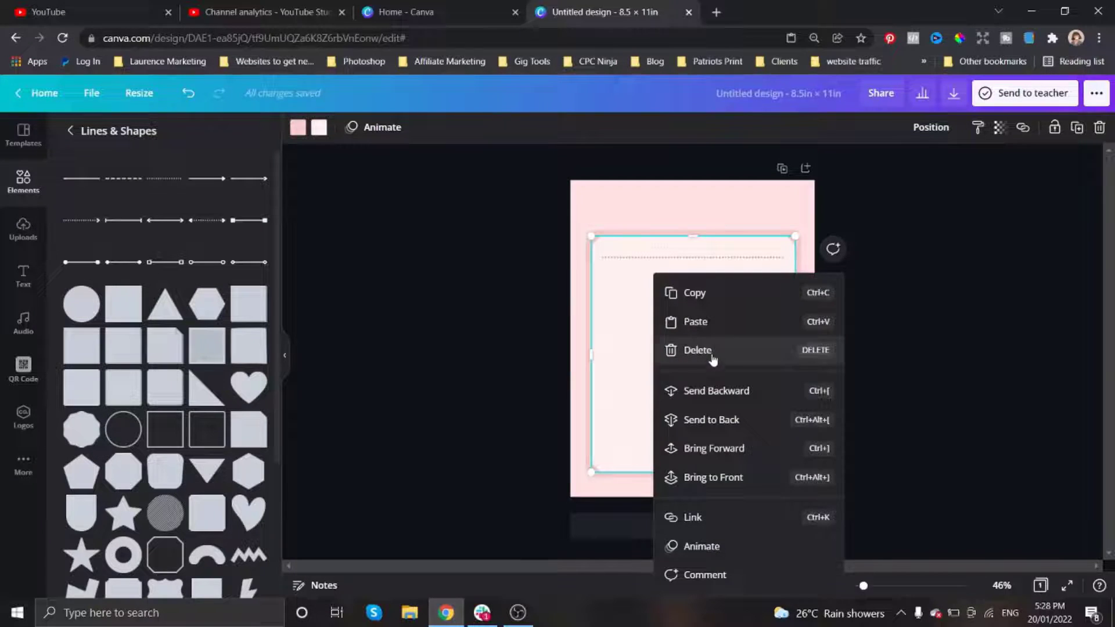
{"action": "left_click", "coordinate": [720, 330]}
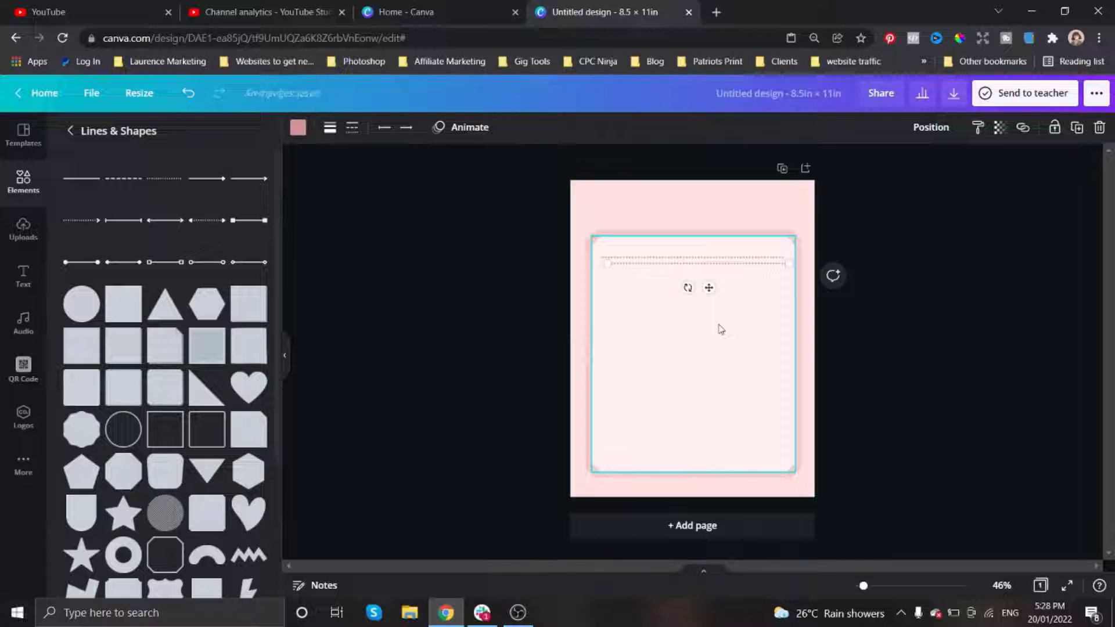
{"action": "key", "text": "ctrl+v"}
{"action": "key", "text": "ctrl+v"}
{"action": "key", "text": "ctrl+v"}
{"action": "key", "text": "ctrl+v"}
{"action": "key", "text": "ctrl+v"}
{"action": "key", "text": "ctrl+v"}
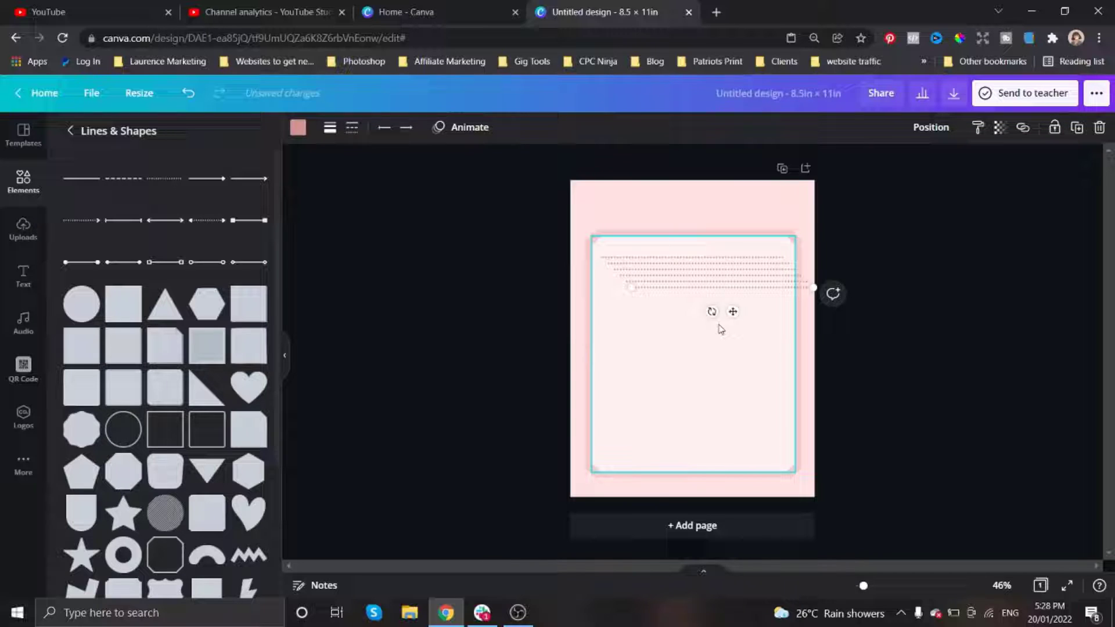
{"action": "key", "text": "ctrl+v"}
{"action": "key", "text": "ctrl+v"}
{"action": "key", "text": "ctrl+v"}
{"action": "key", "text": "ctrl+v"}
{"action": "key", "text": "ctrl+v"}
{"action": "key", "text": "ctrl+v"}
{"action": "key", "text": "ctrl+v"}
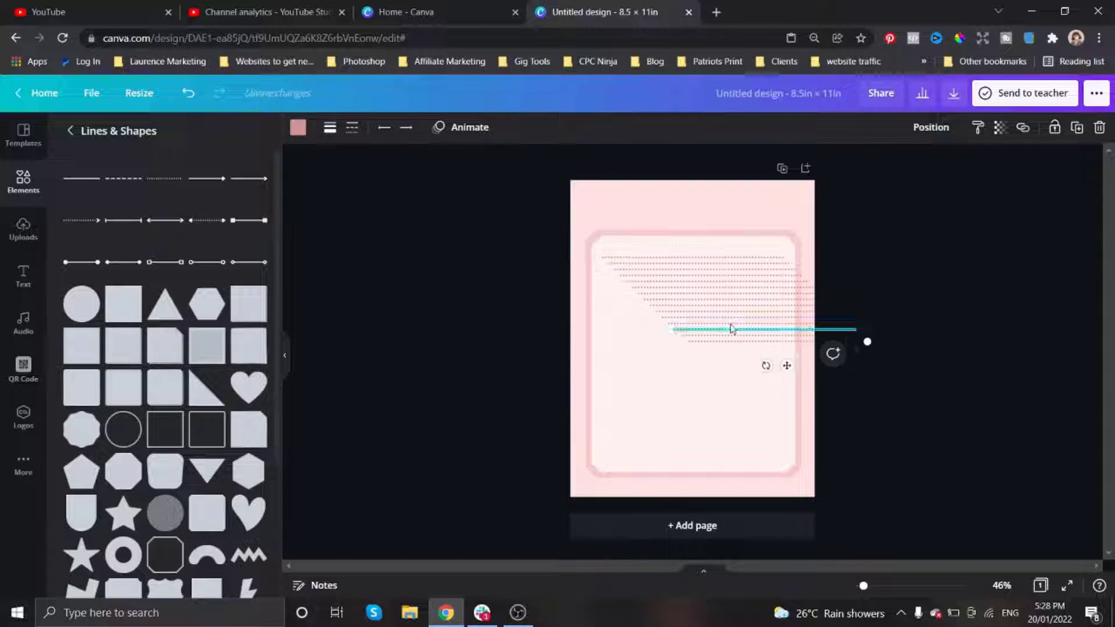
Step: Move the last dotted line to the frame's bottom, then marquee-select all the lines
{"action": "left_click", "coordinate": [895, 299]}
{"action": "left_click_drag", "start_coordinate": [726, 343], "coordinate": [642, 464]}
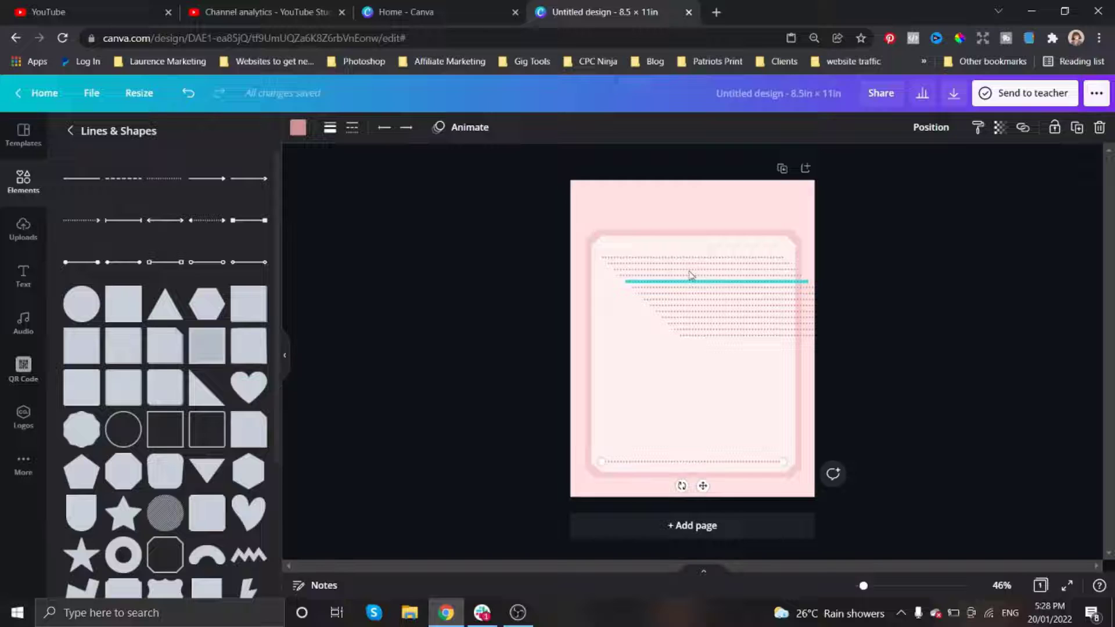
{"action": "left_click", "coordinate": [882, 361]}
{"action": "left_click_drag", "start_coordinate": [878, 355], "coordinate": [711, 254]}
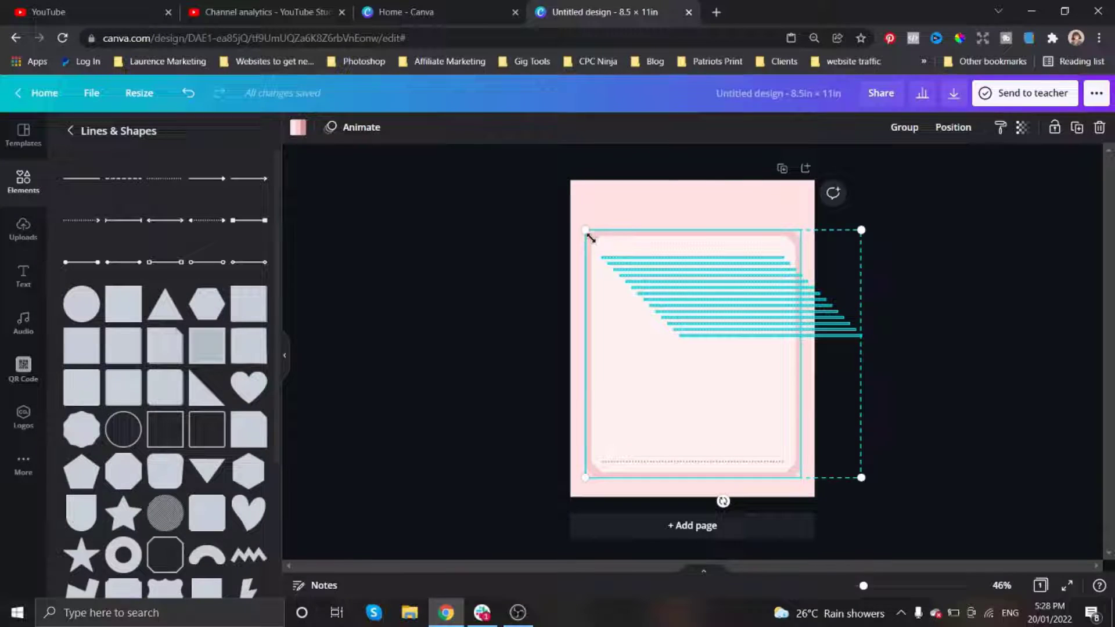
Step: Exclude the frame, space the dotted lines evenly vertically, tidy them up and nudge into place
{"action": "left_click", "coordinate": [784, 235], "text": "shift"}
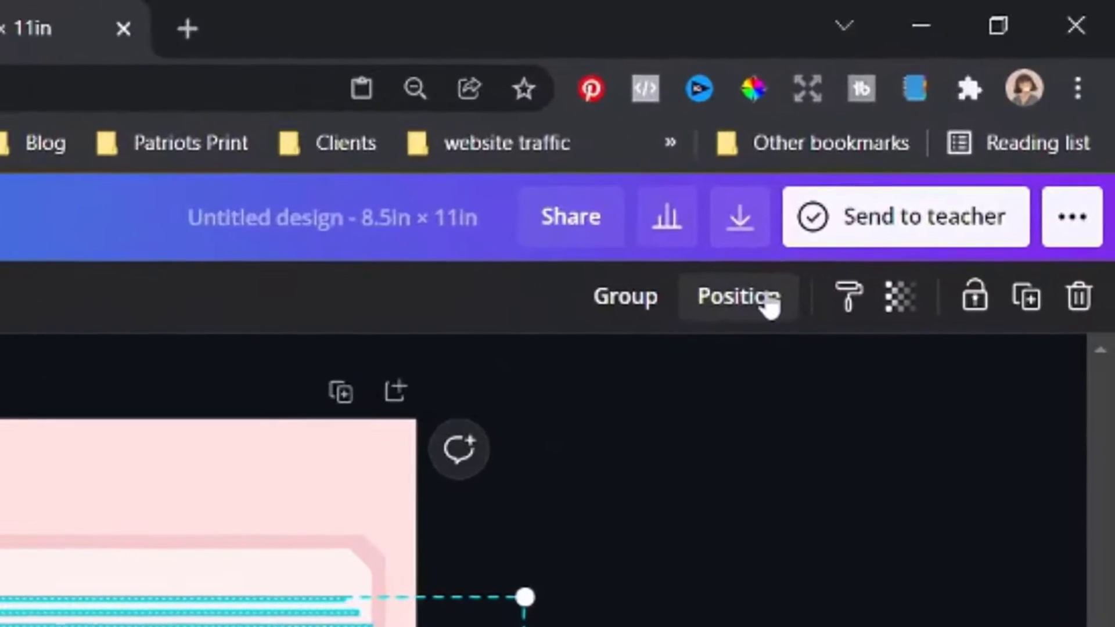
{"action": "left_click", "coordinate": [960, 132]}
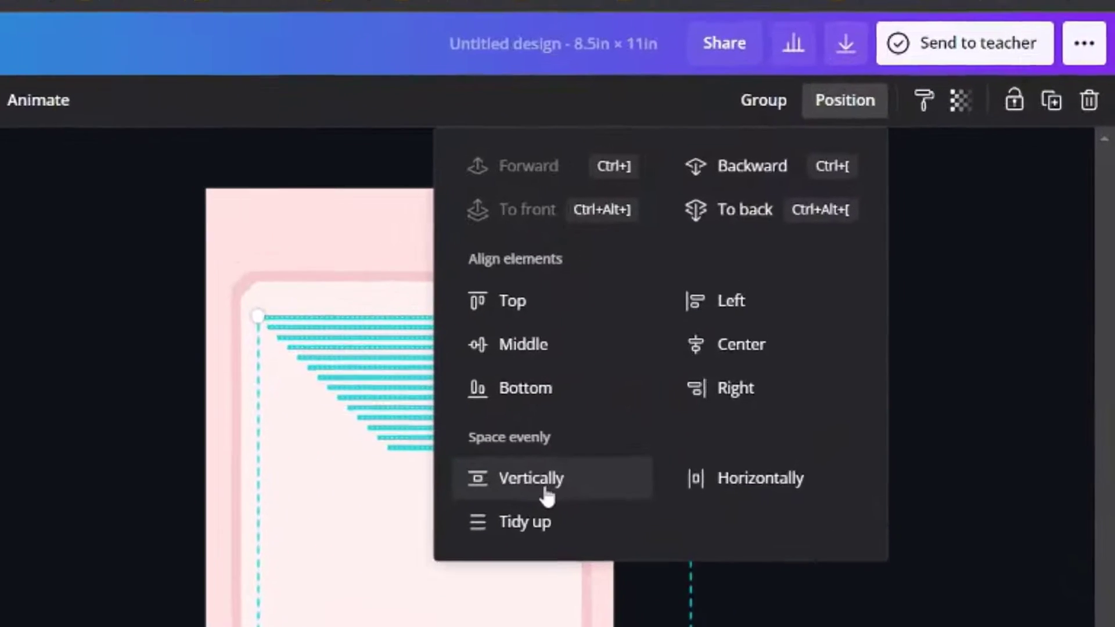
{"action": "left_click", "coordinate": [542, 483]}
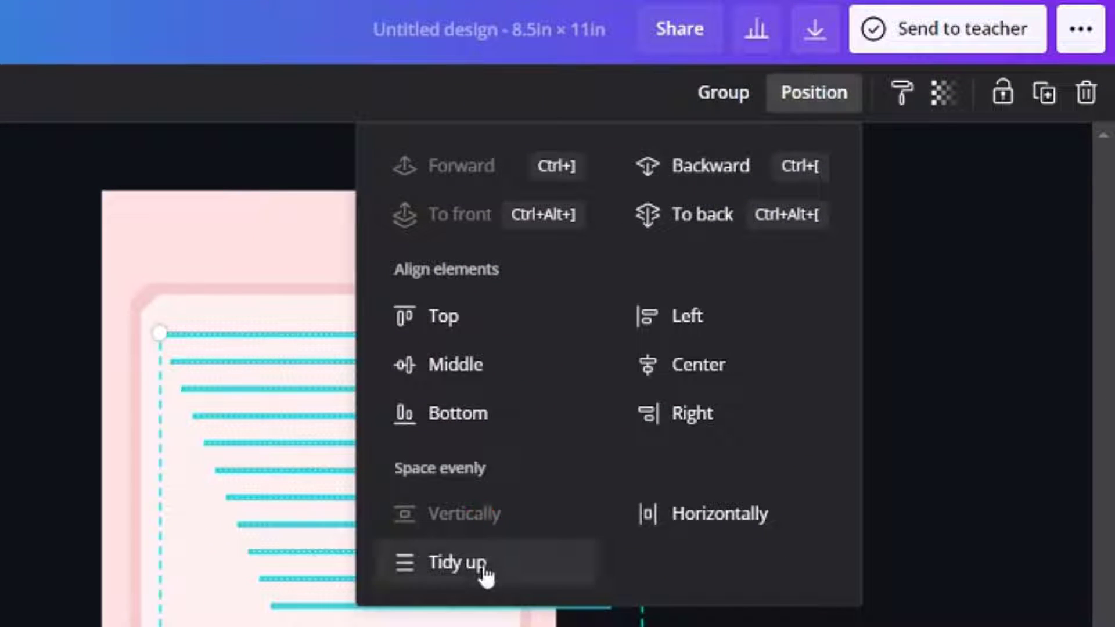
{"action": "left_click", "coordinate": [483, 572]}
{"action": "left_click_drag", "start_coordinate": [675, 279], "coordinate": [636, 267]}
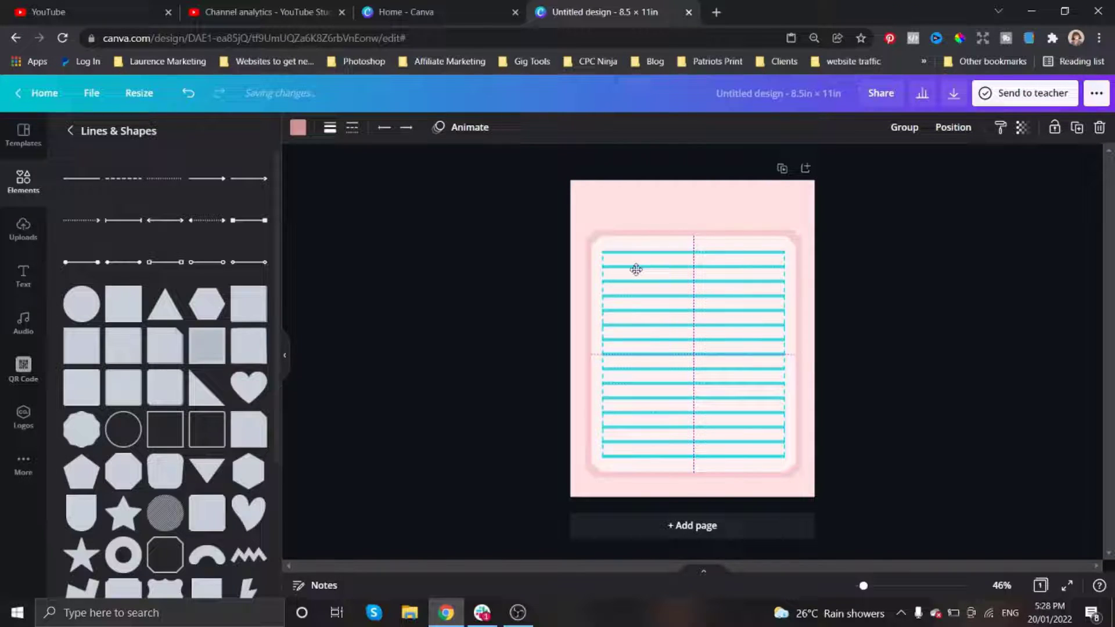
{"action": "key", "text": "Down"}
{"action": "key", "text": "Down"}
{"action": "key", "text": "Down"}
{"action": "key", "text": "Down"}
{"action": "key", "text": "Down"}
{"action": "key", "text": "Down"}
{"action": "key", "text": "Down"}
{"action": "key", "text": "Down"}
{"action": "key", "text": "Down"}
{"action": "key", "text": "Down"}
{"action": "key", "text": "Down"}
{"action": "key", "text": "Down"}
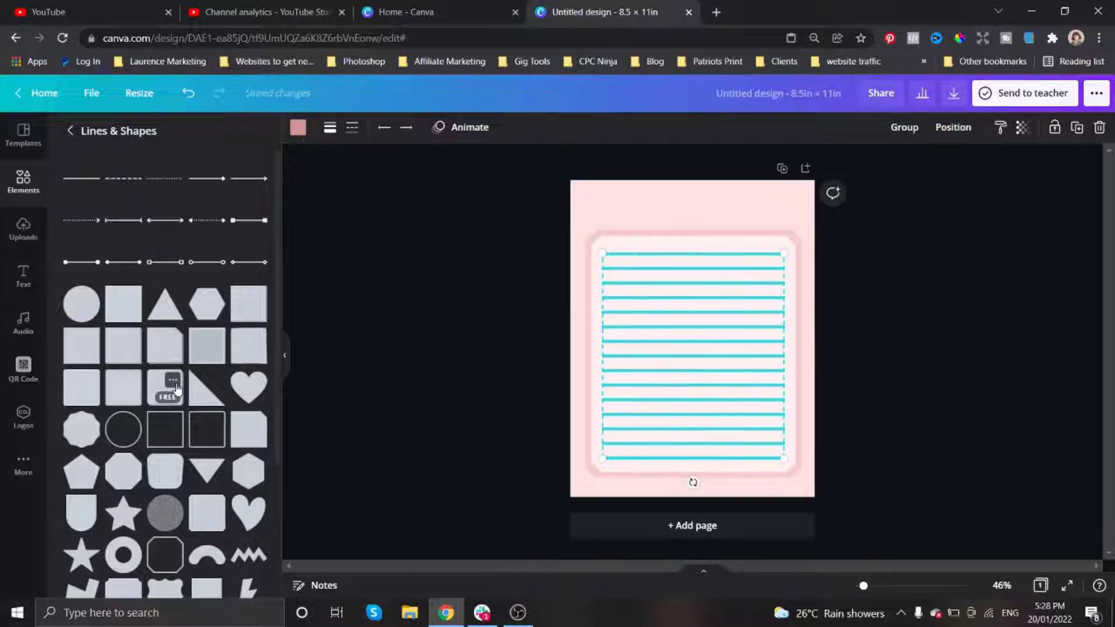
Step: Search the elements for 'teddy bear' and browse the results
{"action": "left_click", "coordinate": [70, 131]}
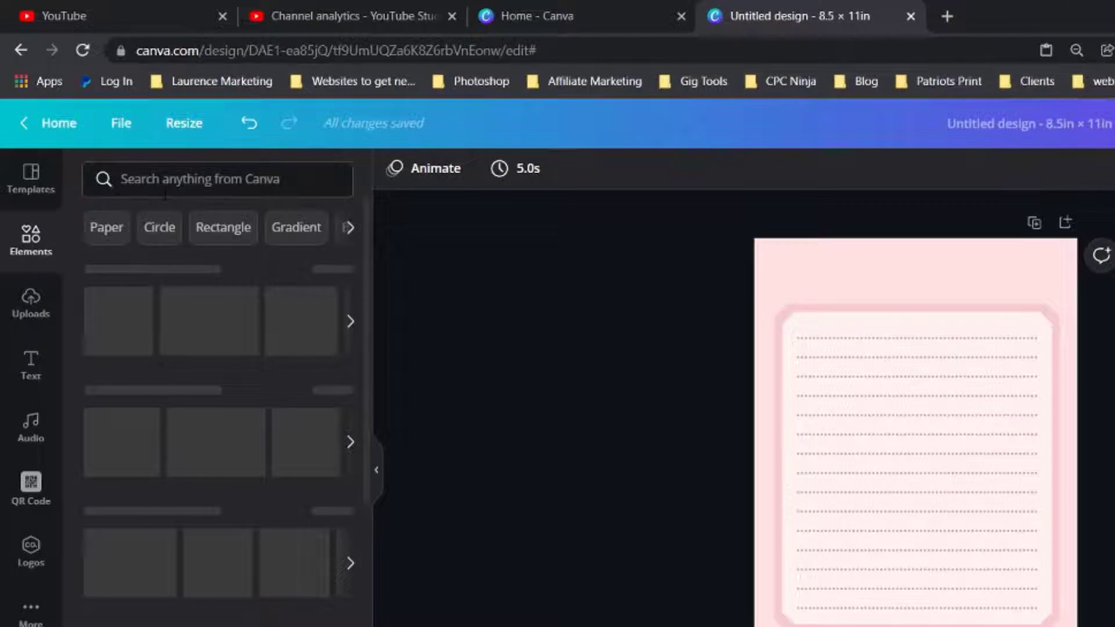
{"action": "left_click", "coordinate": [127, 137]}
{"action": "type", "text": "tead"}
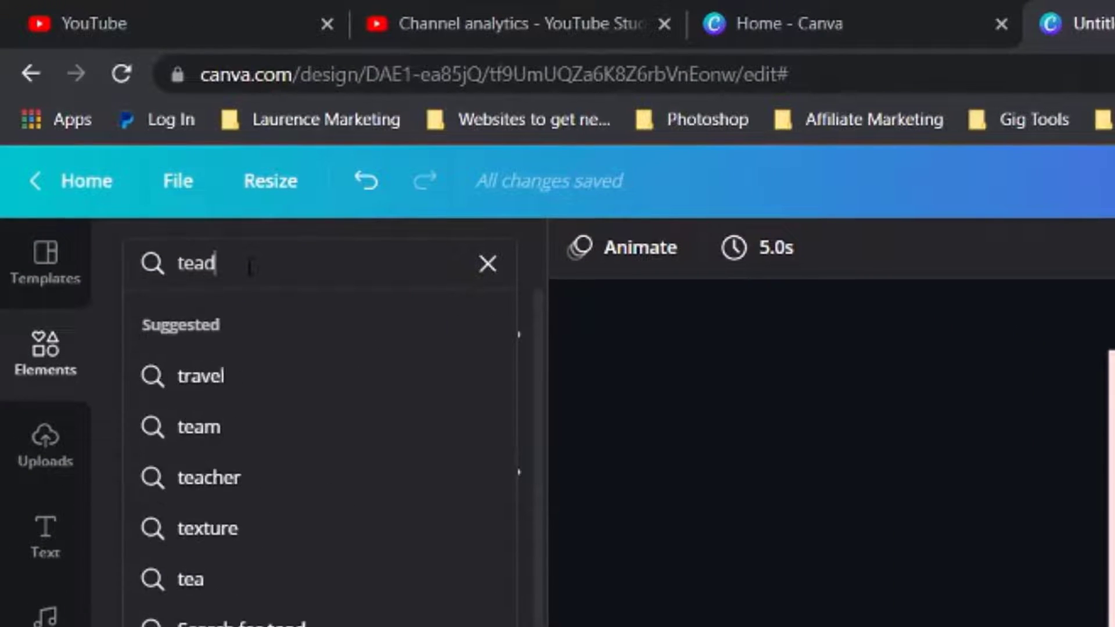
{"action": "key", "text": "BackSpace"}
{"action": "key", "text": "BackSpace"}
{"action": "type", "text": "dy y"}
{"action": "key", "text": "BackSpace"}
{"action": "key", "text": "BackSpace"}
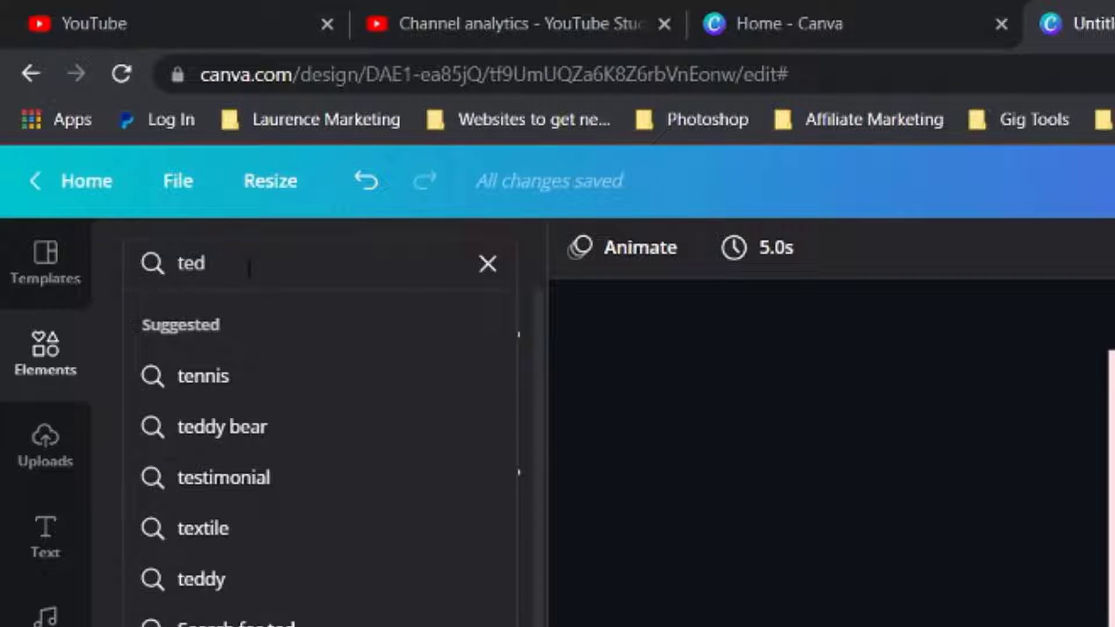
{"action": "type", "text": "dy y"}
{"action": "type", "text": " bear"}
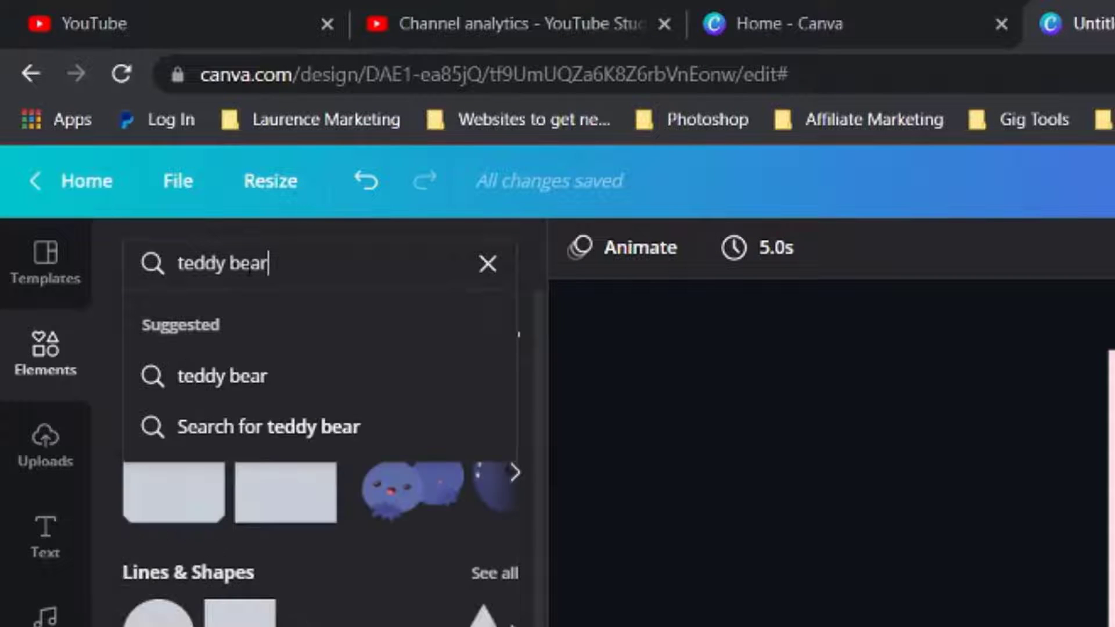
{"action": "key", "text": "Return"}
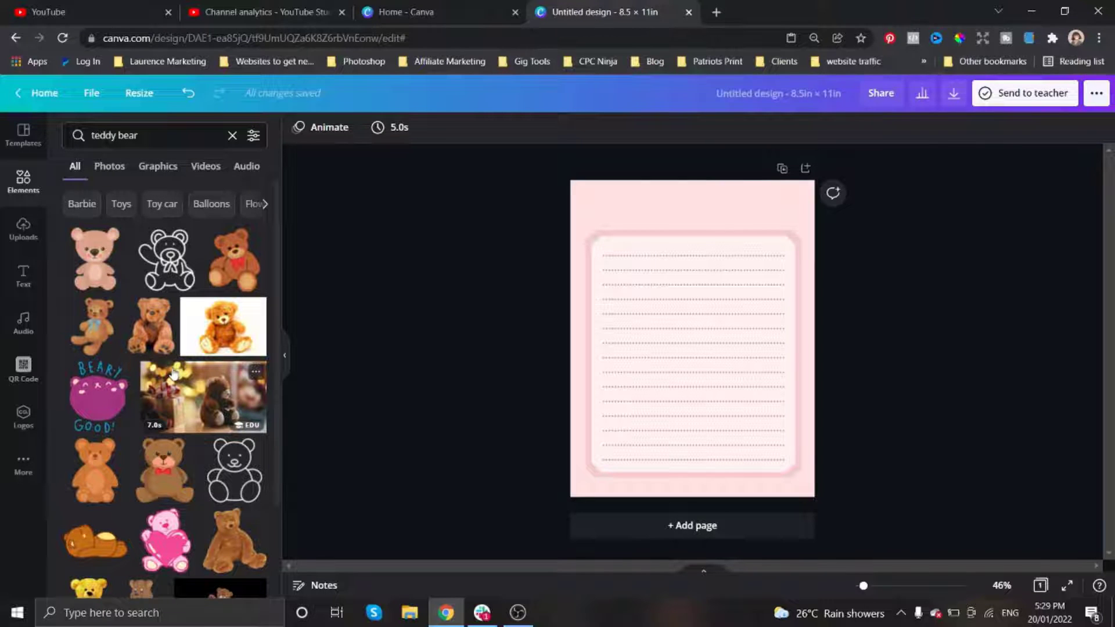
{"action": "scroll", "coordinate": [185, 475], "scroll_direction": "down", "scroll_amount": 6}
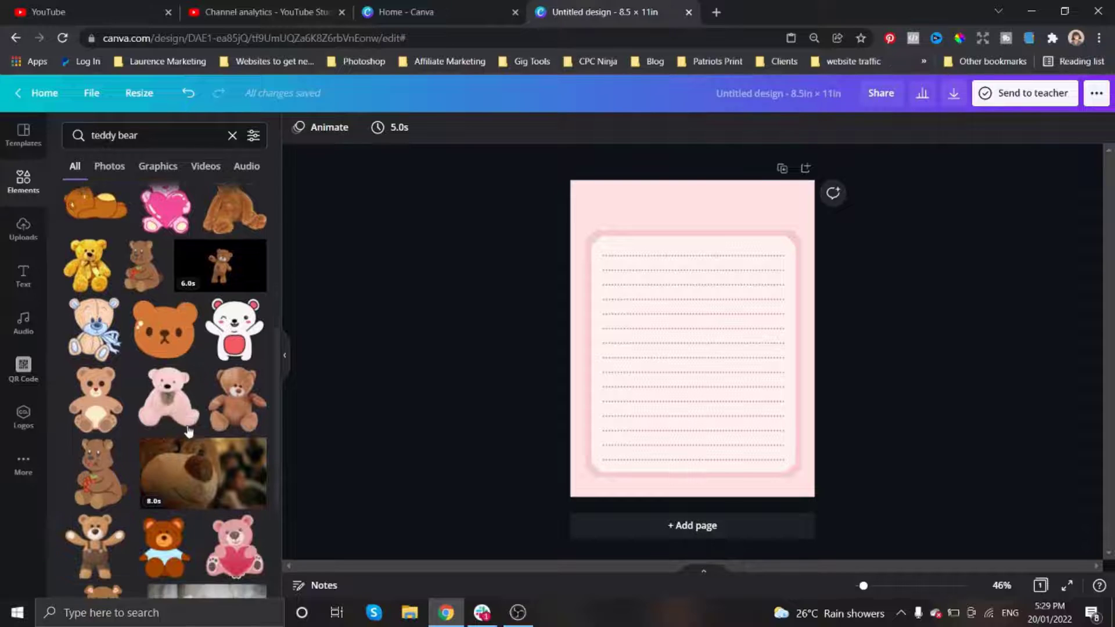
{"action": "scroll", "coordinate": [180, 430], "scroll_direction": "down", "scroll_amount": 4}
{"action": "scroll", "coordinate": [198, 426], "scroll_direction": "down", "scroll_amount": 5}
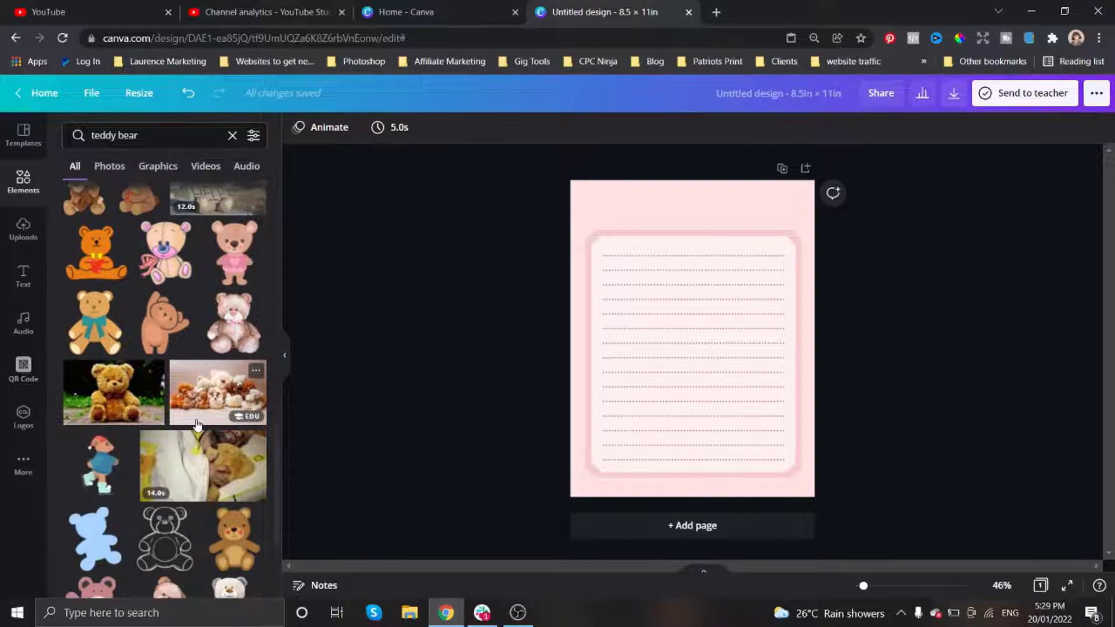
Step: Add the waving bear graphic, shrink it, and place it peeking over the frame's top
{"action": "left_click", "coordinate": [182, 338]}
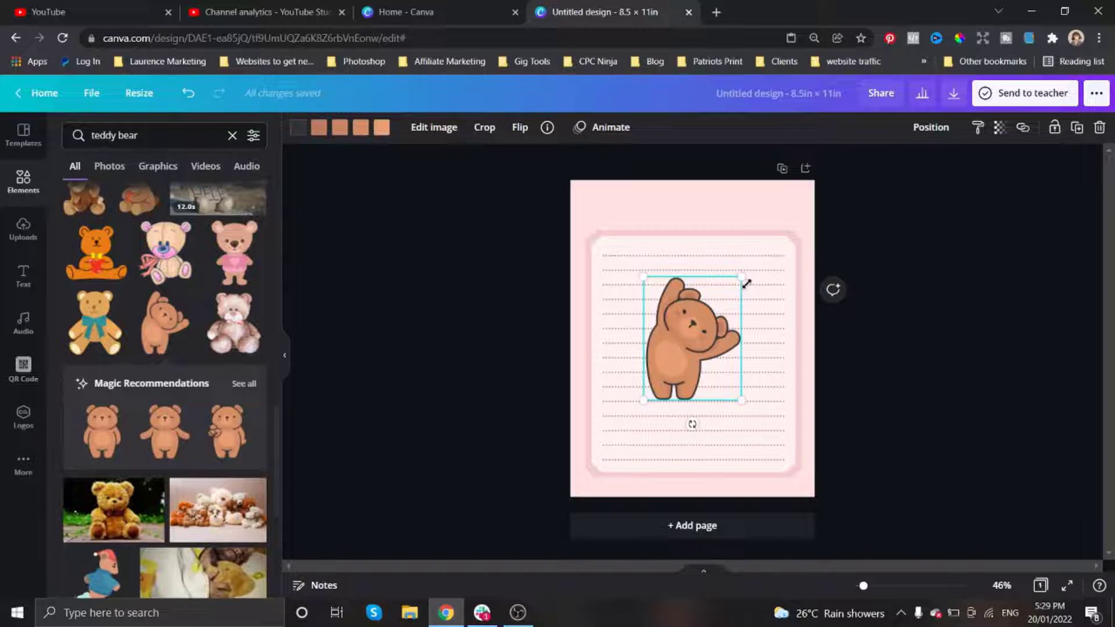
{"action": "left_click_drag", "start_coordinate": [747, 277], "coordinate": [708, 334]}
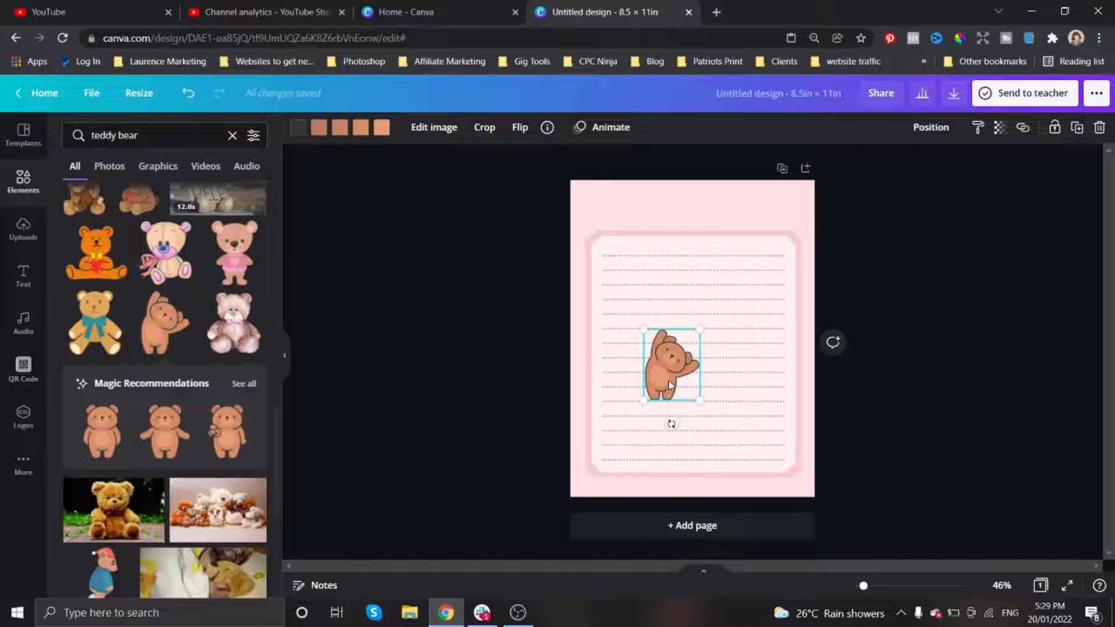
{"action": "left_click_drag", "start_coordinate": [665, 379], "coordinate": [684, 239]}
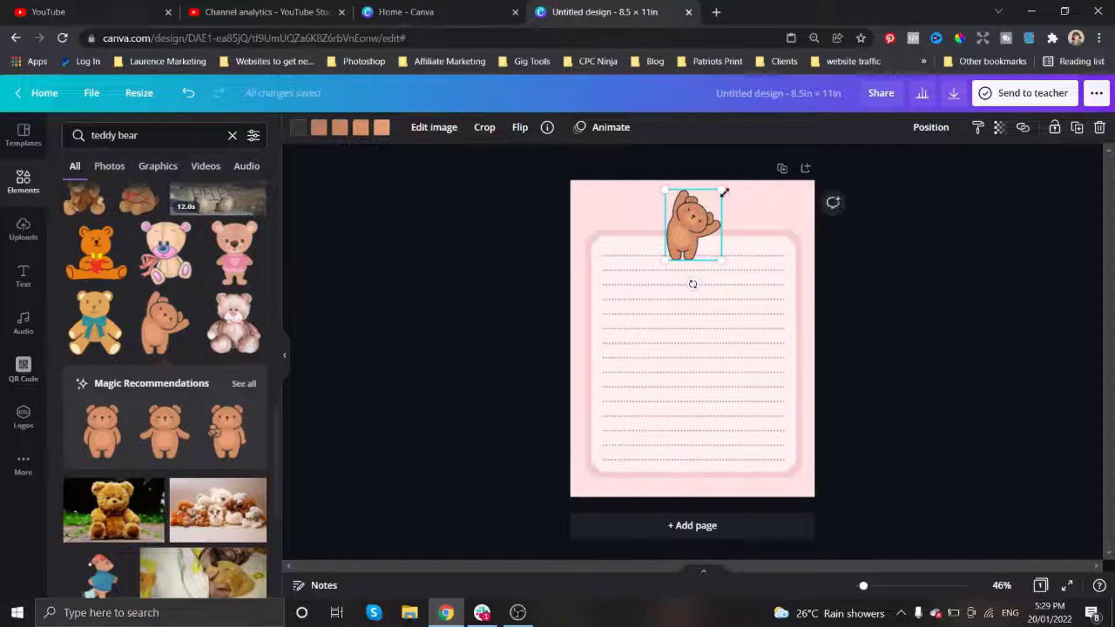
{"action": "left_click_drag", "start_coordinate": [725, 192], "coordinate": [710, 204]}
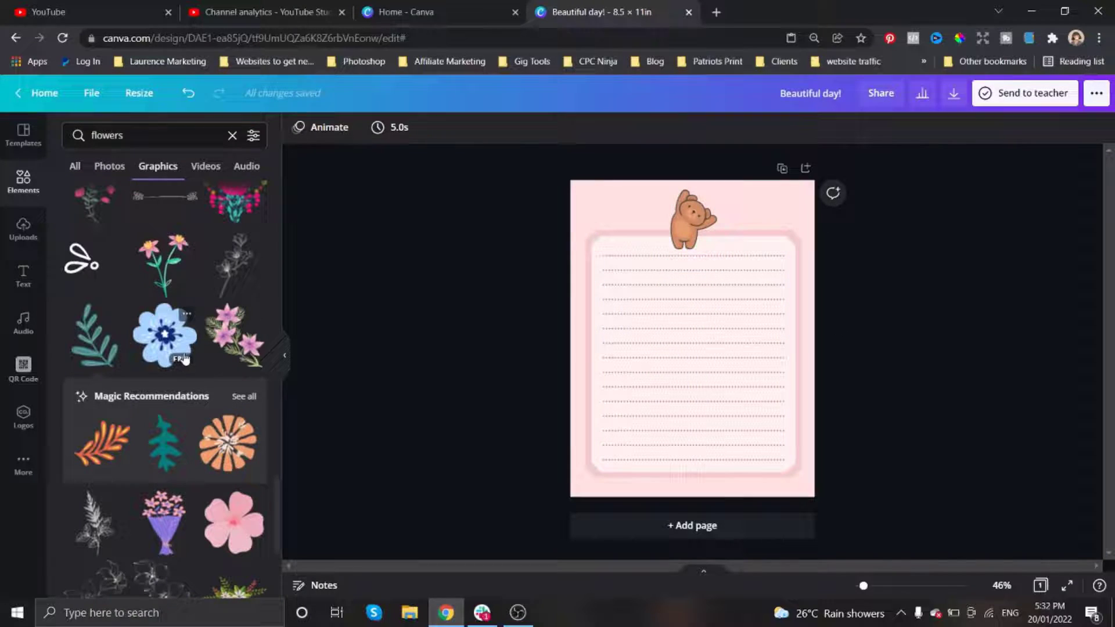
Step: Add a leaf graphic, shrink it, and place it beside the bear tilted about -24°
{"action": "scroll", "coordinate": [192, 359], "scroll_direction": "down", "scroll_amount": 3}
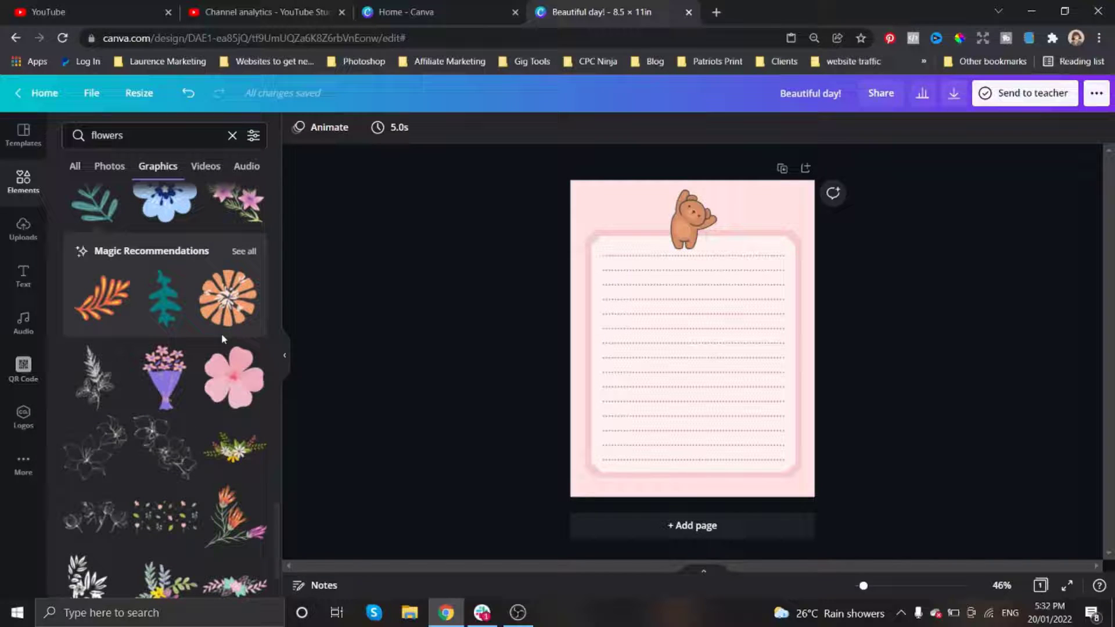
{"action": "scroll", "coordinate": [108, 302], "scroll_direction": "up", "scroll_amount": 2}
{"action": "left_click", "coordinate": [97, 271]}
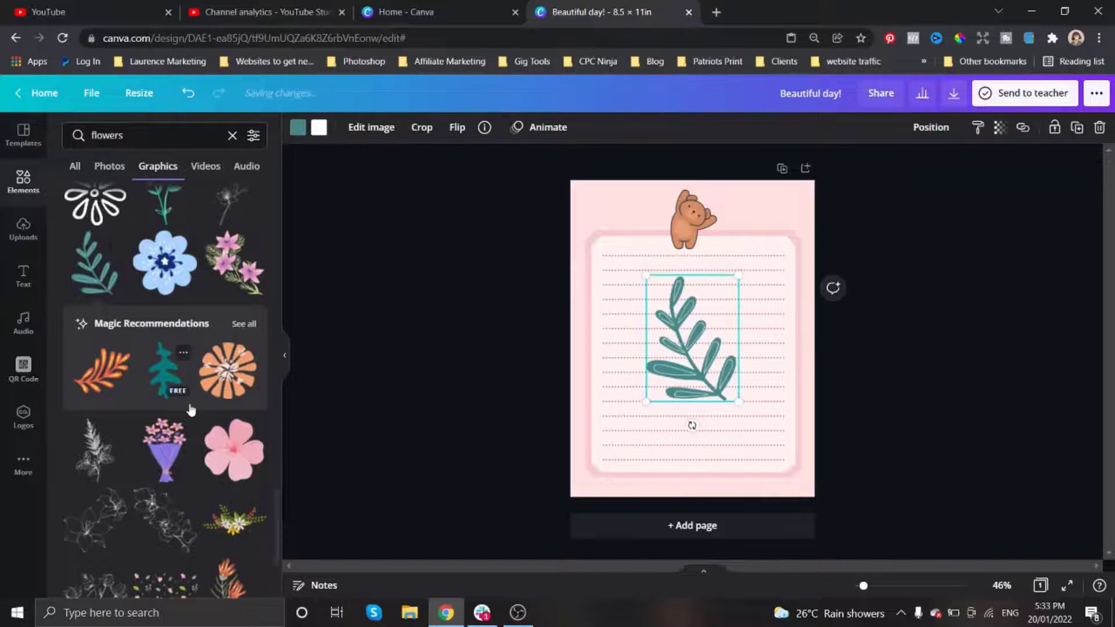
{"action": "scroll", "coordinate": [189, 403], "scroll_direction": "down", "scroll_amount": 5}
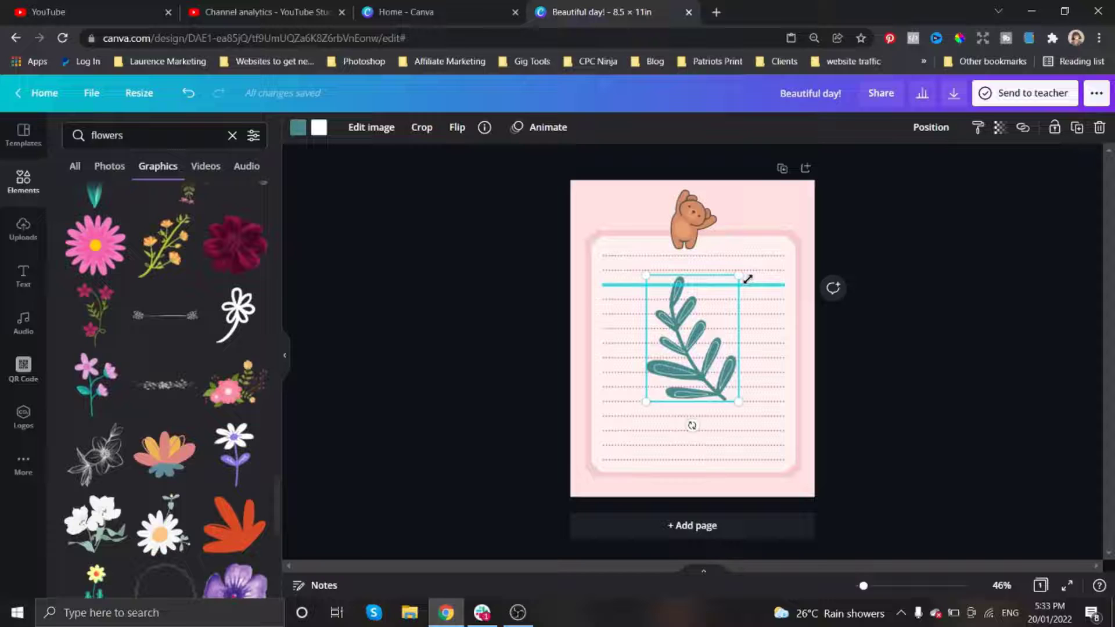
{"action": "left_click_drag", "start_coordinate": [738, 279], "coordinate": [698, 370]}
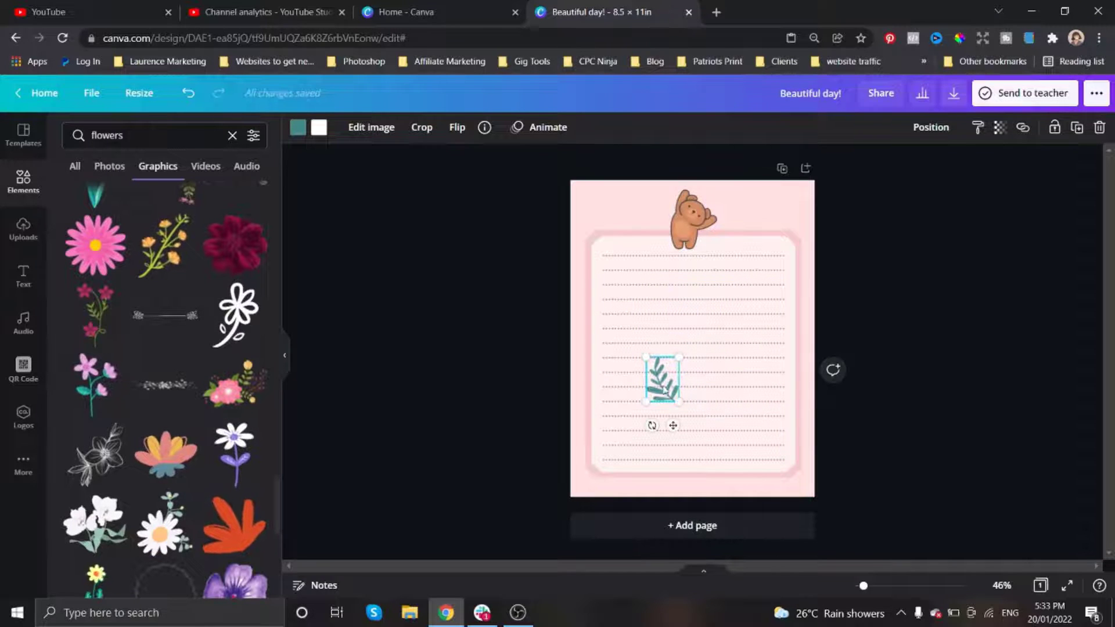
{"action": "left_click_drag", "start_coordinate": [865, 586], "coordinate": [871, 586]}
{"action": "left_click_drag", "start_coordinate": [641, 530], "coordinate": [639, 251]}
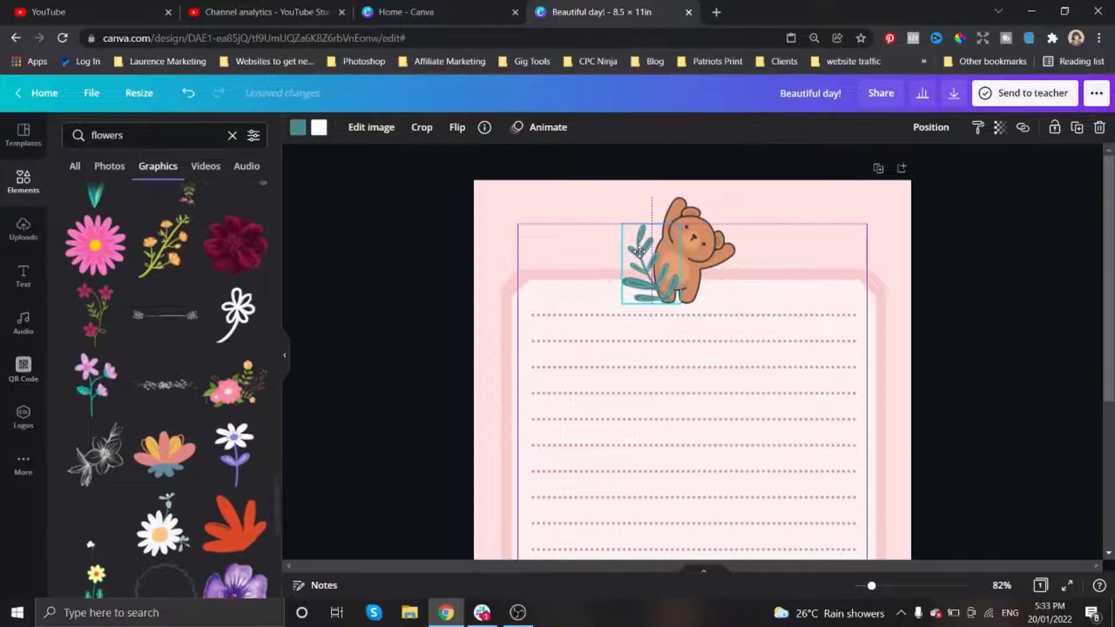
{"action": "left_click", "coordinate": [931, 131]}
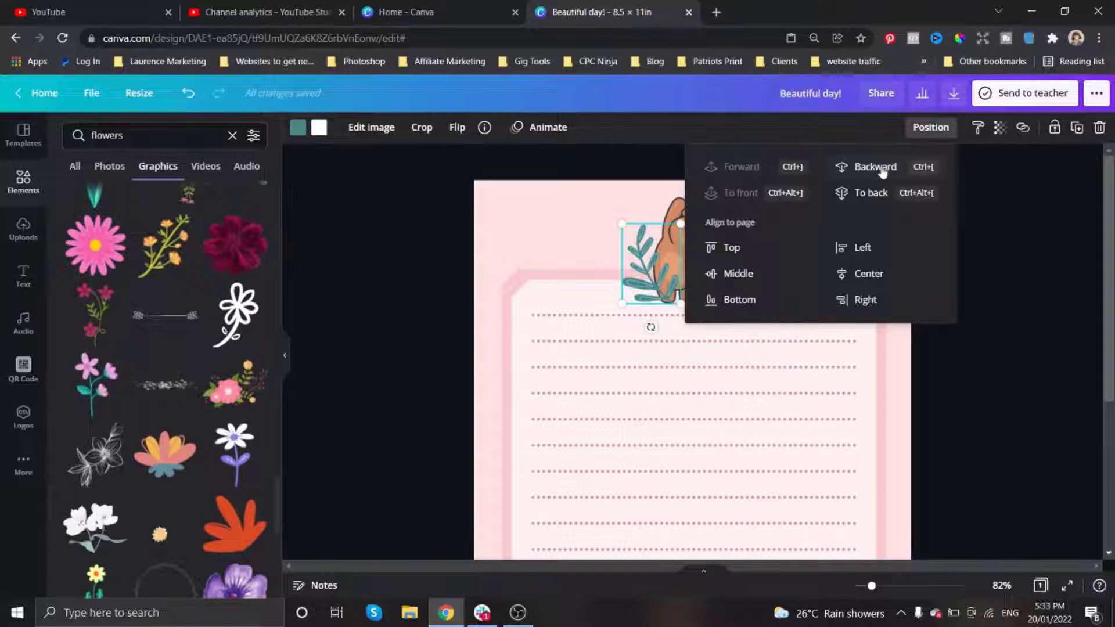
{"action": "left_click", "coordinate": [458, 232]}
{"action": "left_click", "coordinate": [452, 241]}
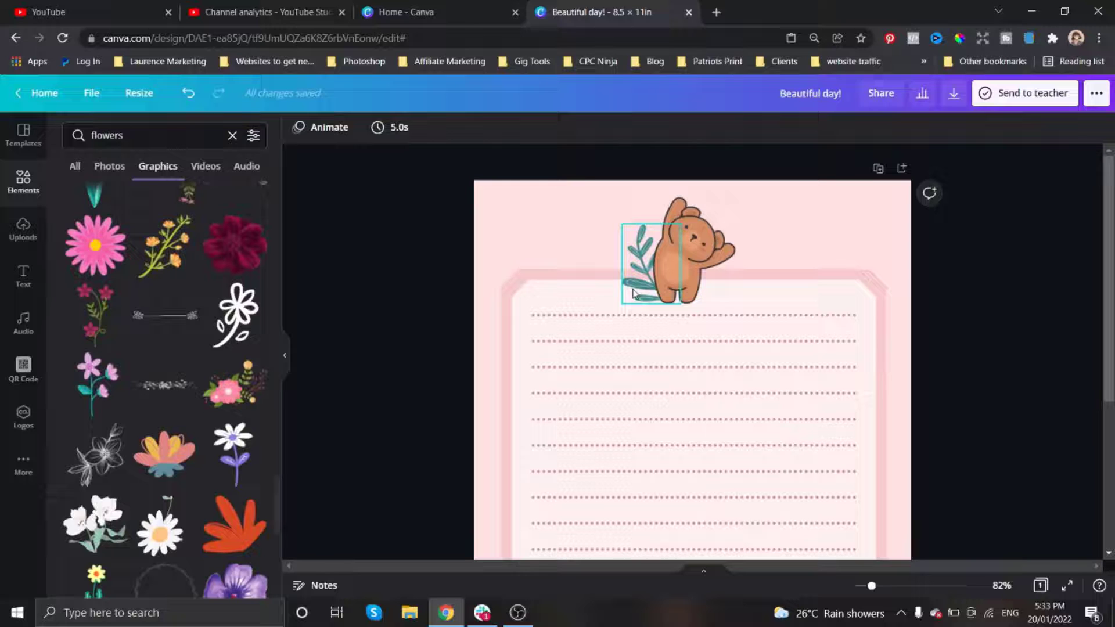
{"action": "left_click_drag", "start_coordinate": [646, 249], "coordinate": [654, 228]}
{"action": "mouse_move", "coordinate": [663, 285]}
{"action": "left_mouse_down"}
{"action": "mouse_move", "coordinate": [678, 277]}
{"action": "mouse_move", "coordinate": [668, 263]}
{"action": "mouse_move", "coordinate": [674, 294]}
{"action": "left_mouse_up"}
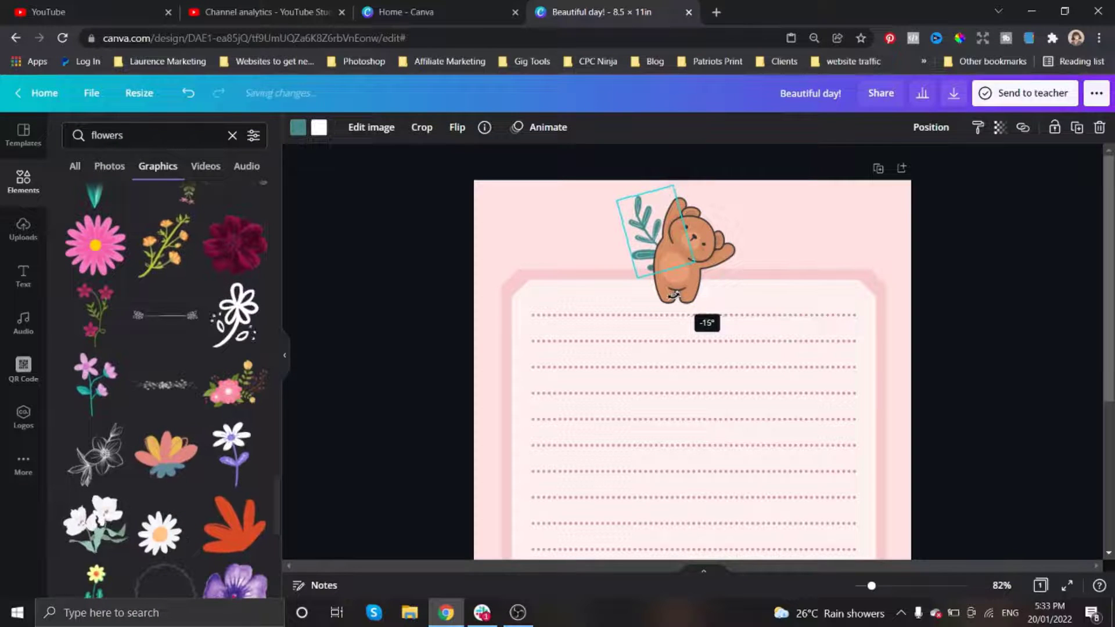
Step: Duplicate the leaf, flip it horizontally, tilt it about 13° on the bear's right, and send it backward
{"action": "right_click", "coordinate": [643, 230]}
{"action": "left_click", "coordinate": [678, 244]}
{"action": "right_click", "coordinate": [641, 228]}
{"action": "left_click", "coordinate": [678, 274]}
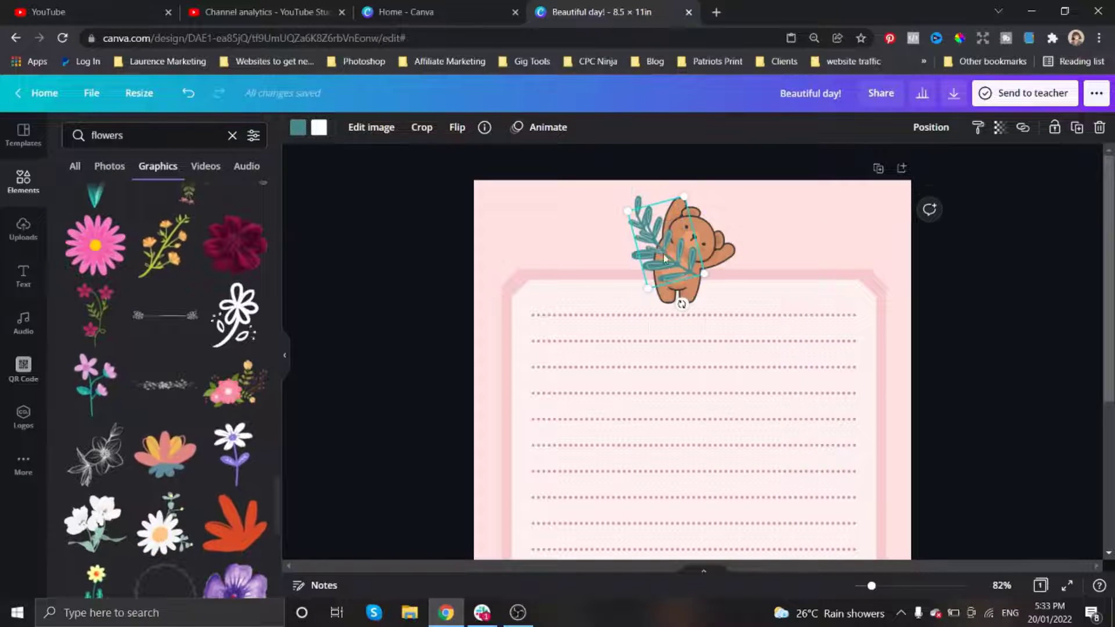
{"action": "left_click_drag", "start_coordinate": [666, 258], "coordinate": [733, 255]}
{"action": "left_click", "coordinate": [462, 133]}
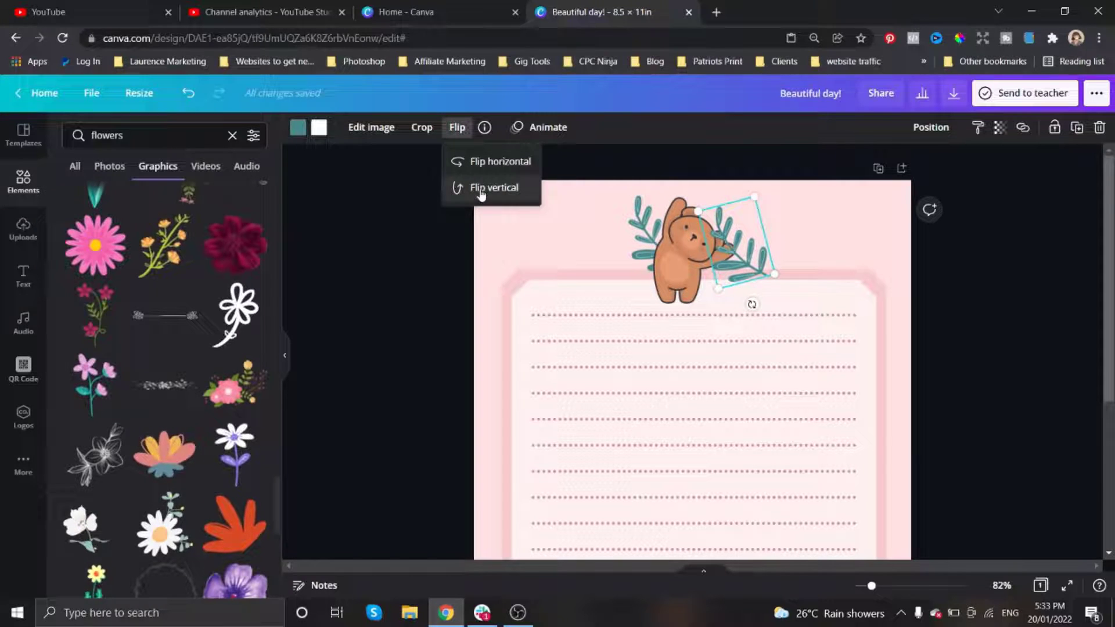
{"action": "left_click", "coordinate": [488, 162]}
{"action": "left_click_drag", "start_coordinate": [723, 306], "coordinate": [737, 309]}
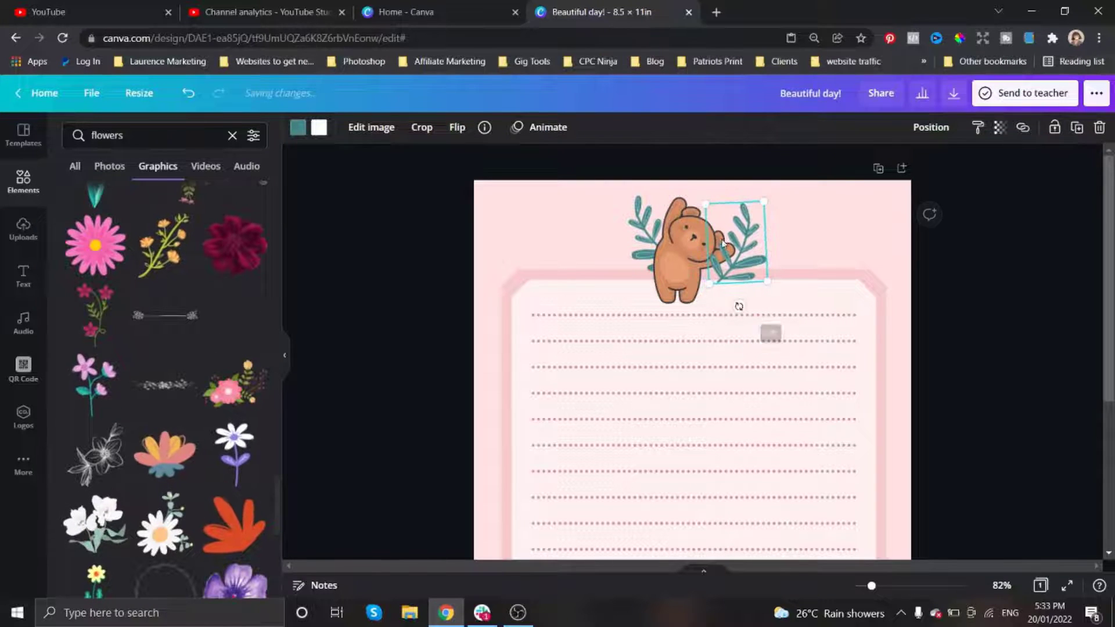
{"action": "left_click_drag", "start_coordinate": [755, 268], "coordinate": [736, 252]}
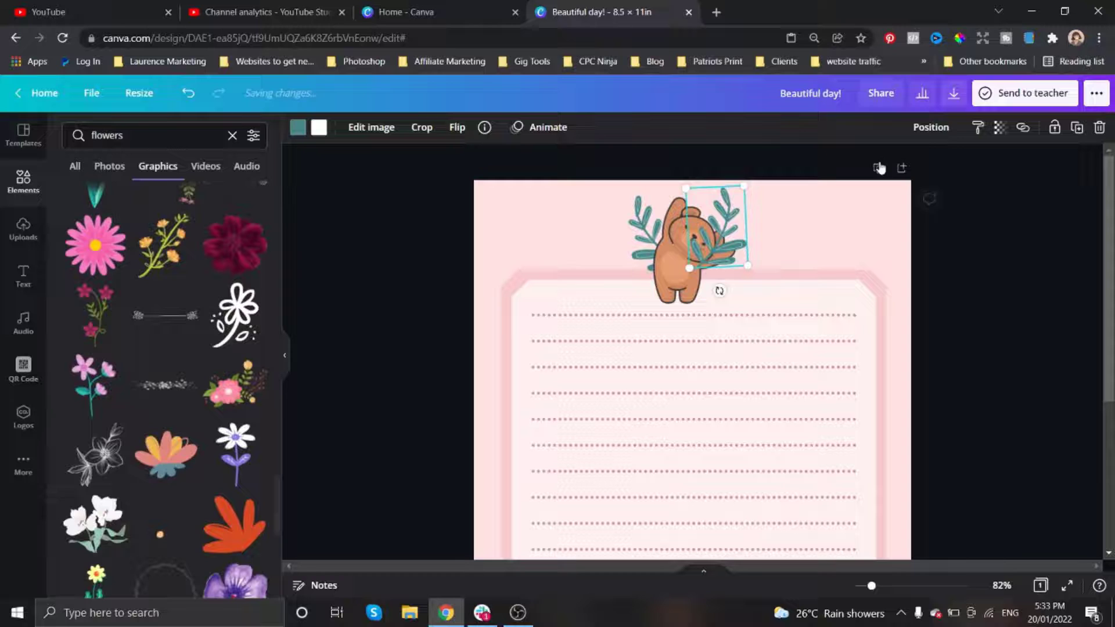
{"action": "left_click", "coordinate": [929, 133]}
{"action": "left_click", "coordinate": [880, 169]}
{"action": "left_click", "coordinate": [805, 254]}
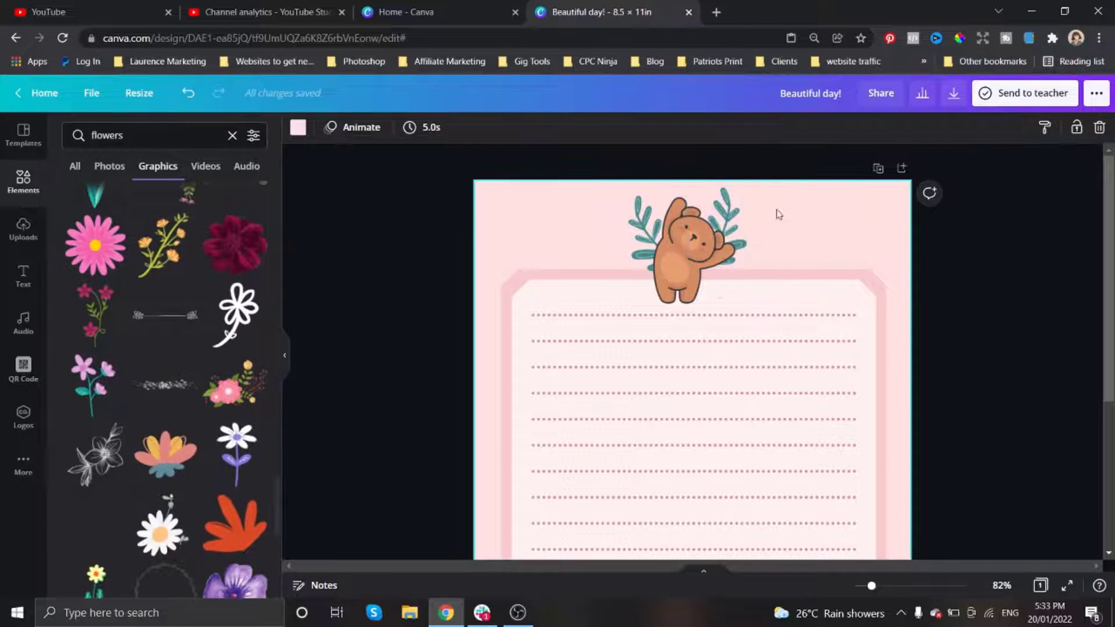
Step: Add a heading that reads 'It's a beautiful day!'
{"action": "left_click", "coordinate": [733, 221]}
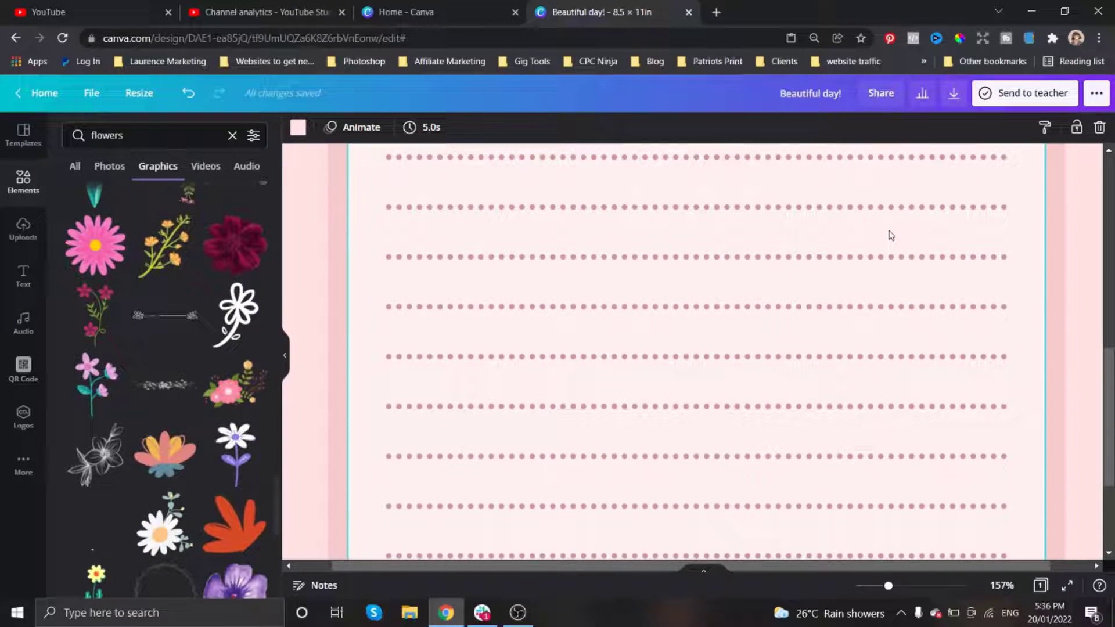
{"action": "scroll", "coordinate": [840, 285], "scroll_direction": "down", "scroll_amount": 3}
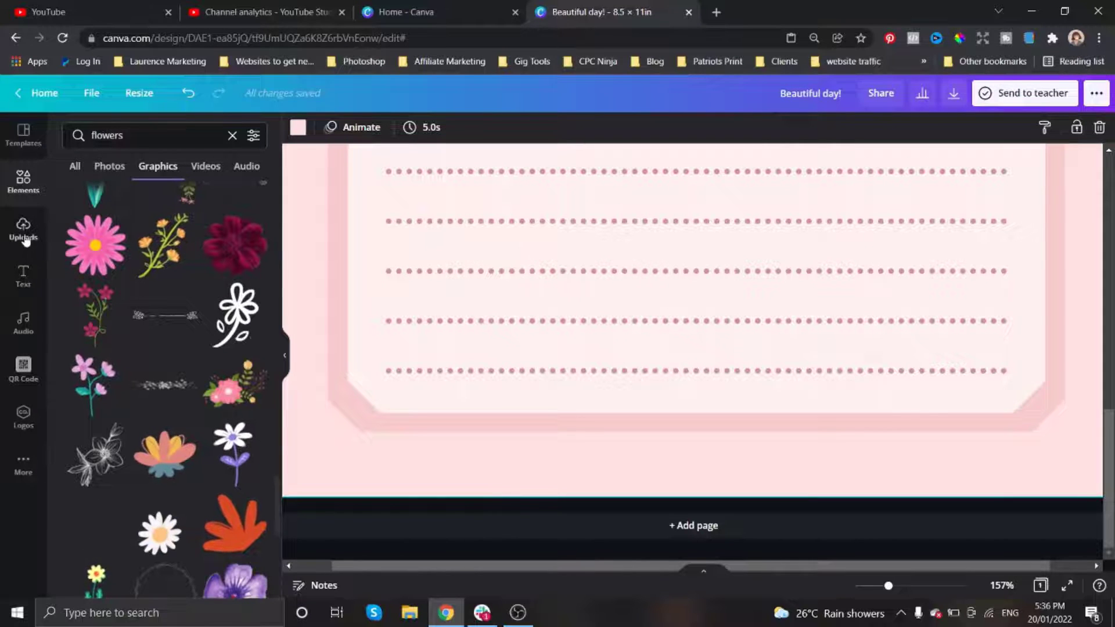
{"action": "left_click", "coordinate": [25, 276]}
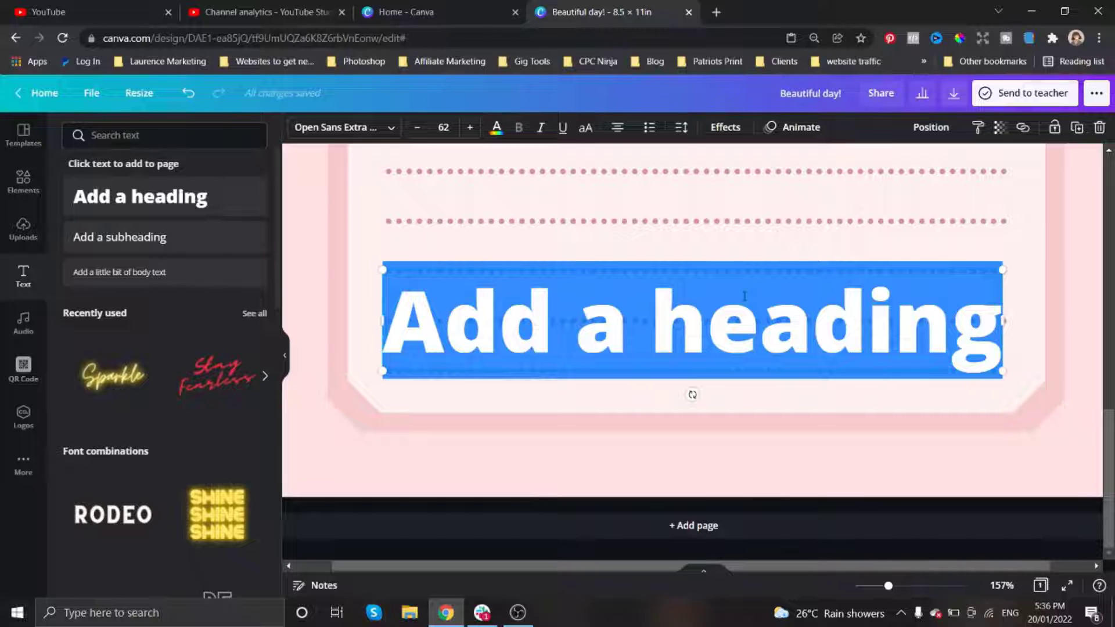
{"action": "key", "text": "BackSpace"}
{"action": "type", "text": "It's a bea"}
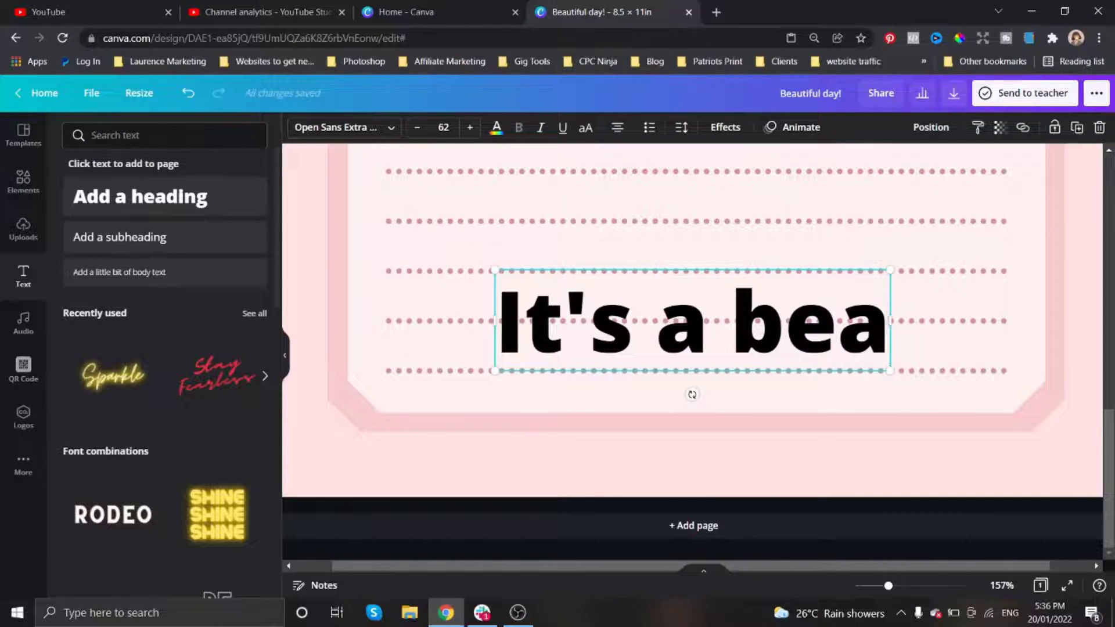
{"action": "type", "text": "utiful day"}
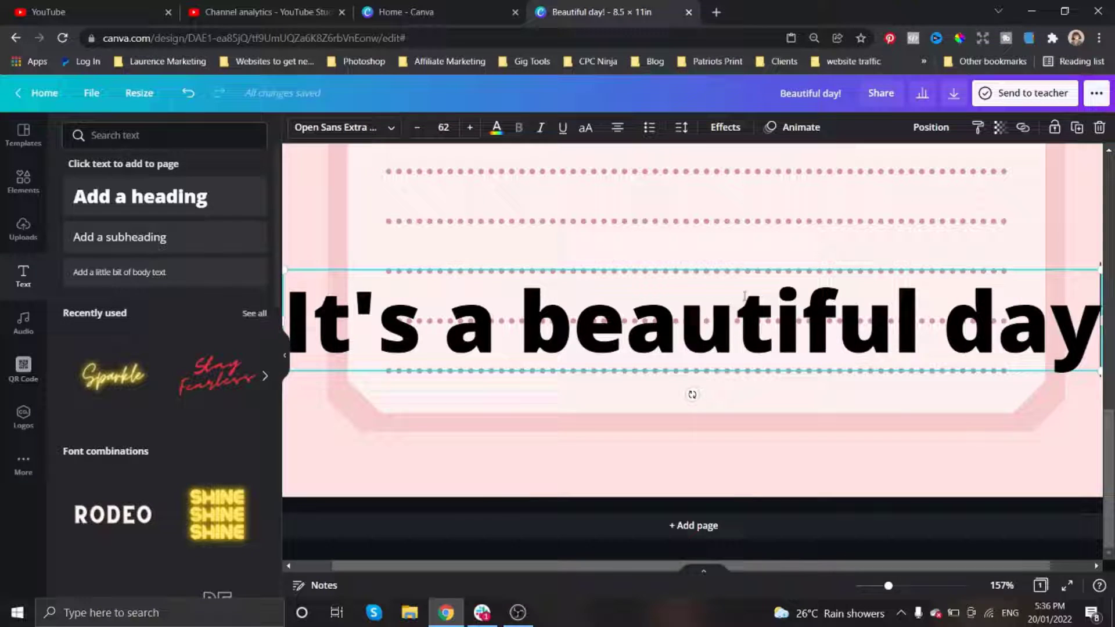
{"action": "type", "text": "¬"}
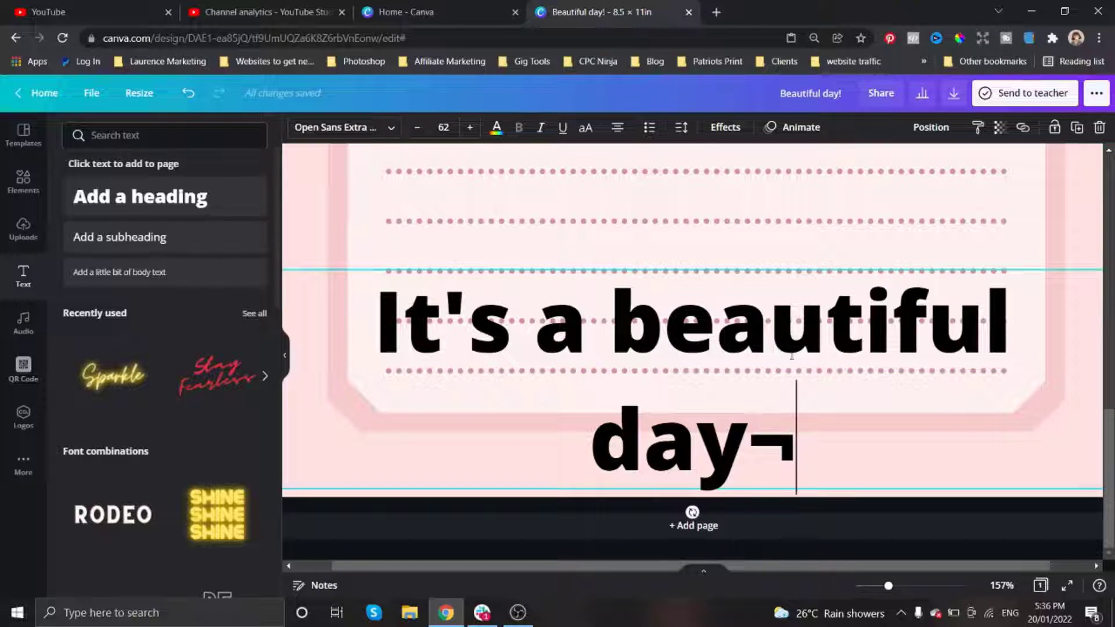
{"action": "key", "text": "BackSpace"}
{"action": "type", "text": "!"}
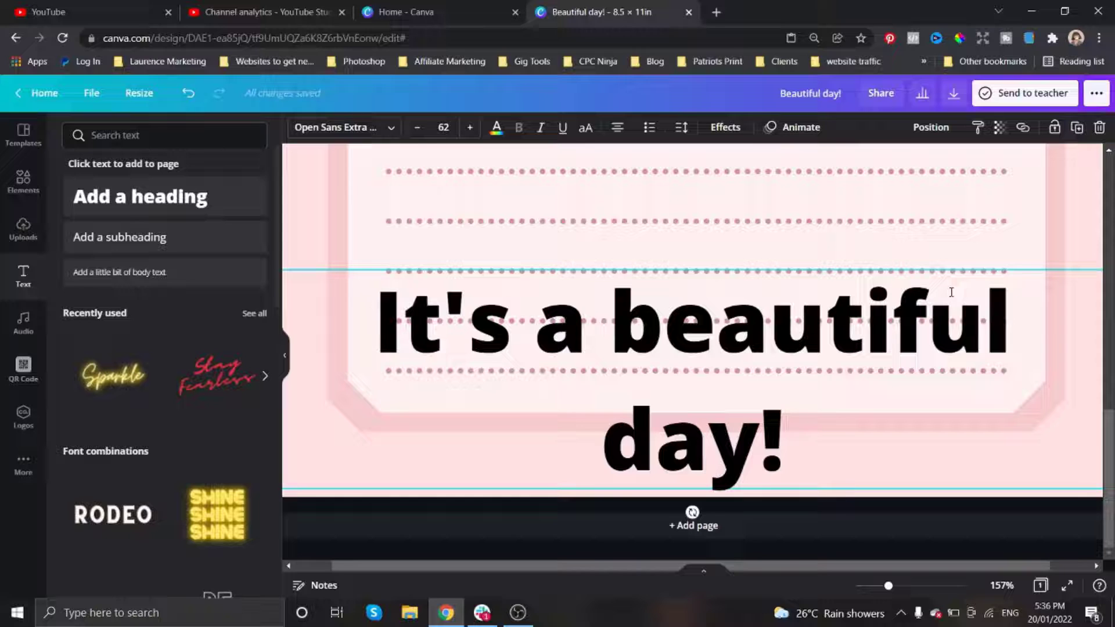
Step: Set the whole heading in the Shrikhand font
{"action": "key", "text": "ctrl+a"}
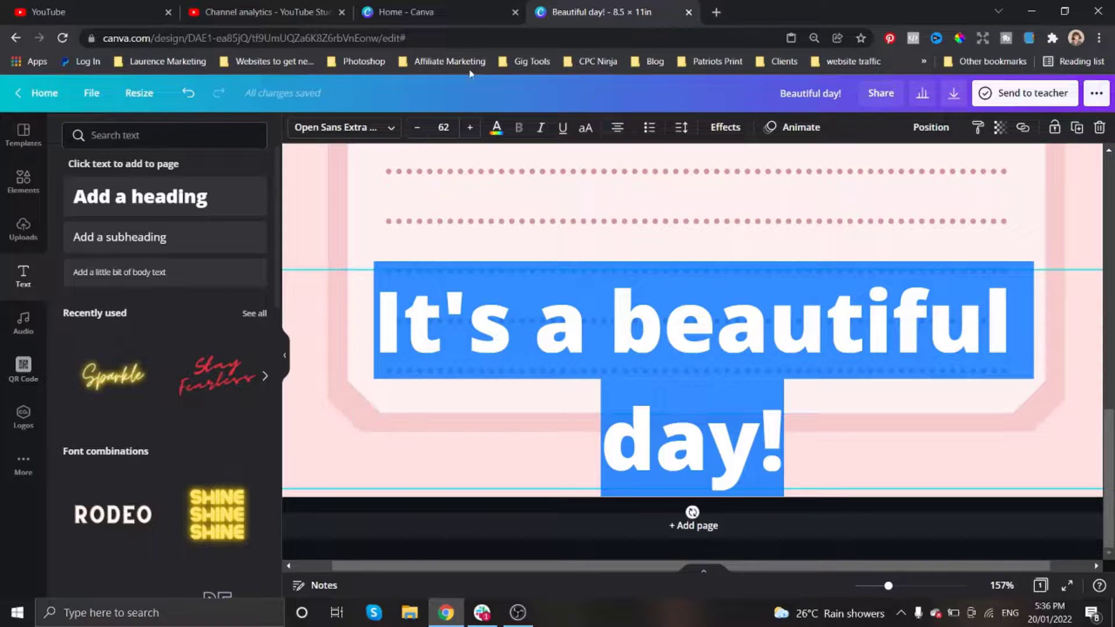
{"action": "left_click", "coordinate": [395, 128]}
{"action": "left_click", "coordinate": [129, 284]}
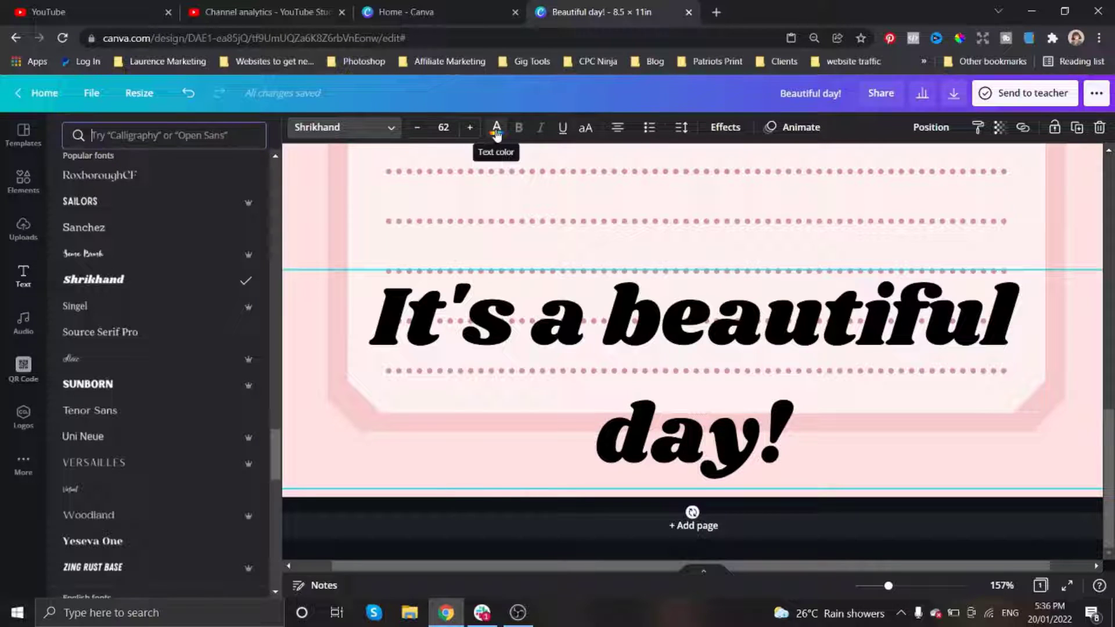
Step: Give the heading a Splice effect coloured pink #FF9898
{"action": "left_click", "coordinate": [725, 127]}
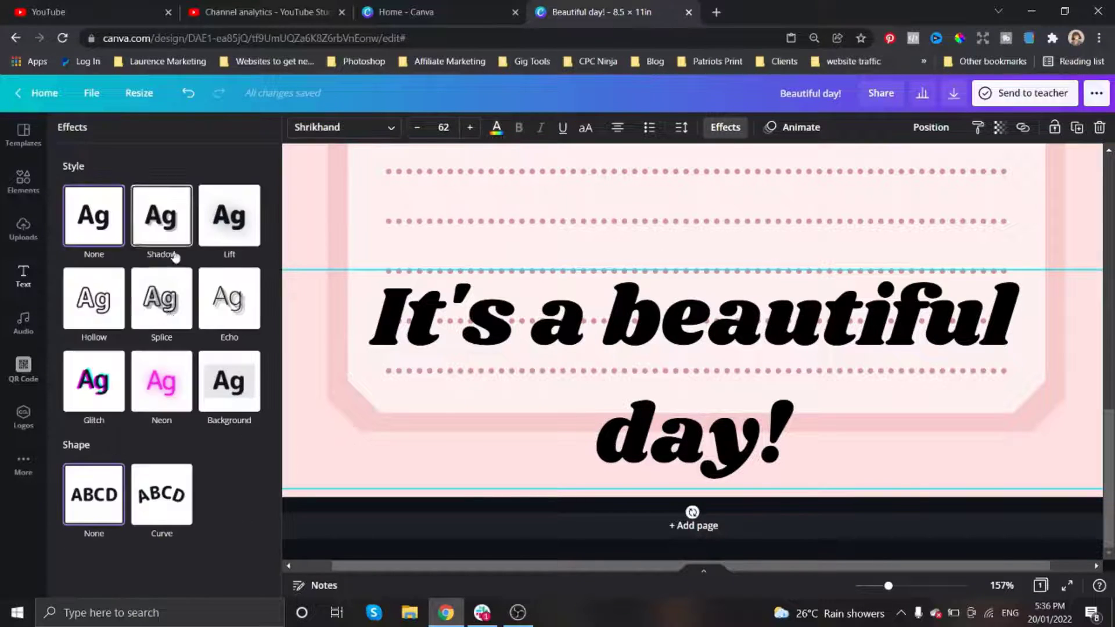
{"action": "left_click", "coordinate": [94, 293]}
{"action": "left_click", "coordinate": [250, 470]}
{"action": "left_click", "coordinate": [109, 312]}
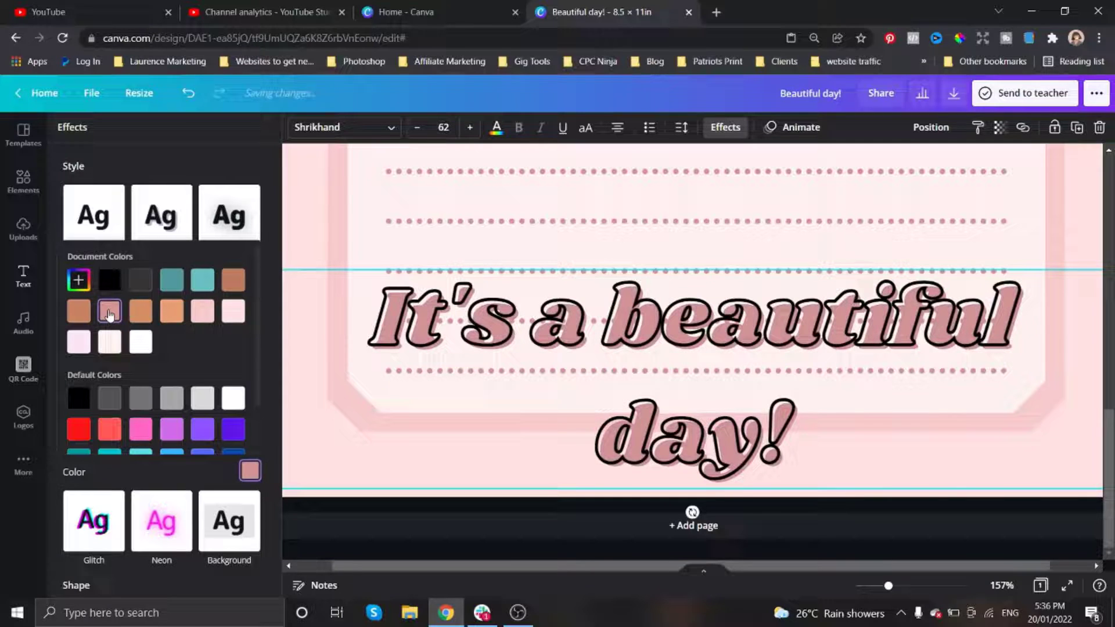
{"action": "left_click", "coordinate": [78, 280]}
{"action": "left_click", "coordinate": [137, 311]}
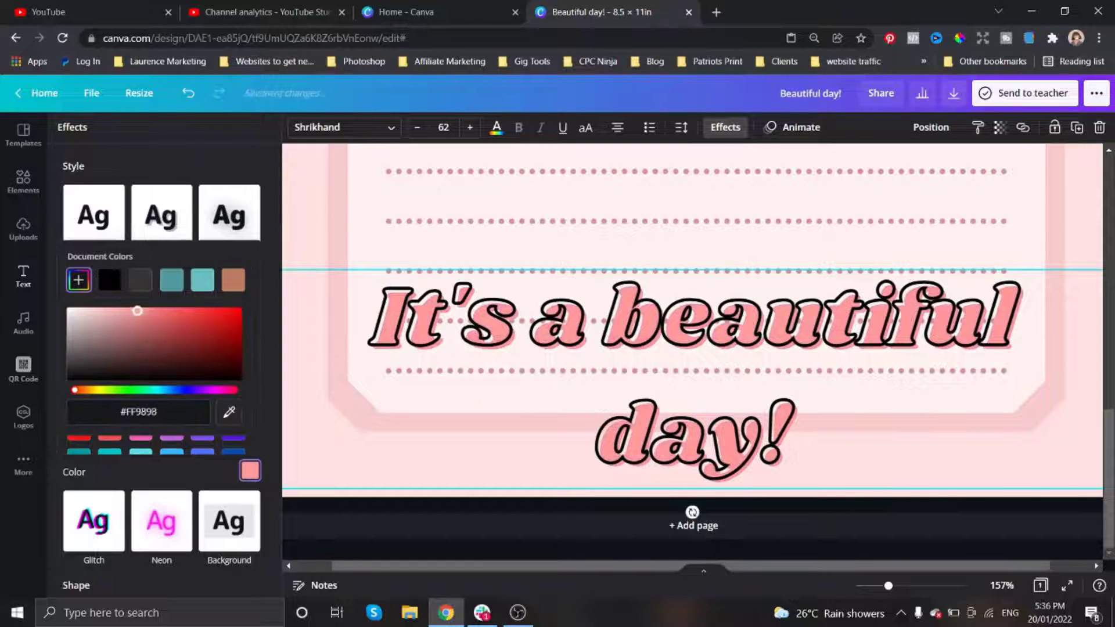
{"action": "left_click", "coordinate": [259, 344]}
Step: Make the heading text teal
{"action": "scroll", "coordinate": [188, 430], "scroll_direction": "down", "scroll_amount": 2}
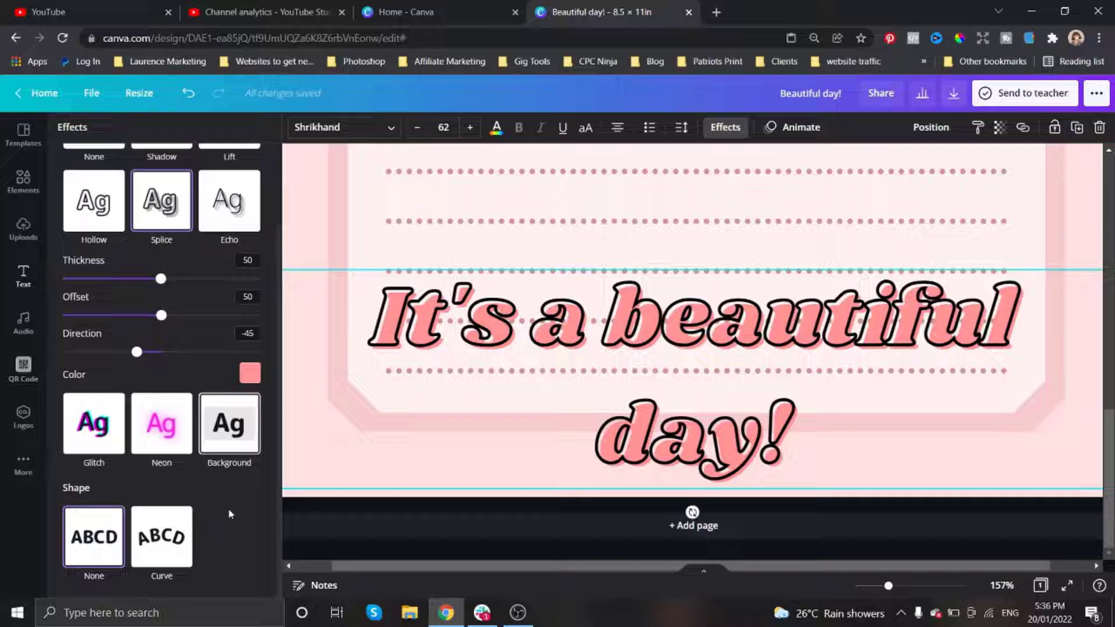
{"action": "left_click", "coordinate": [250, 373]}
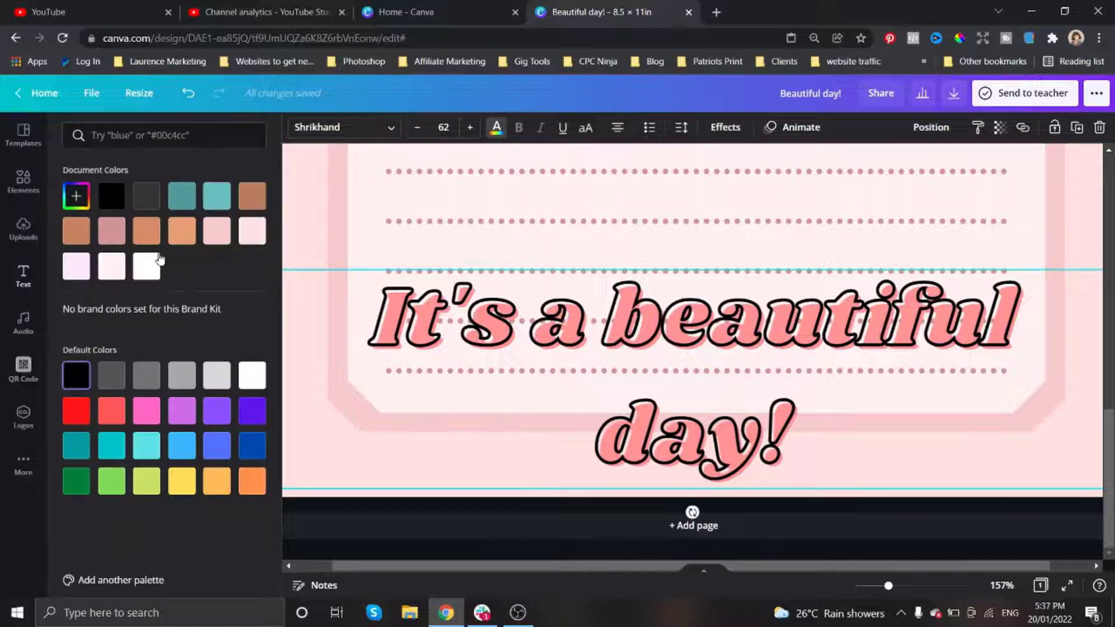
{"action": "left_click", "coordinate": [111, 241]}
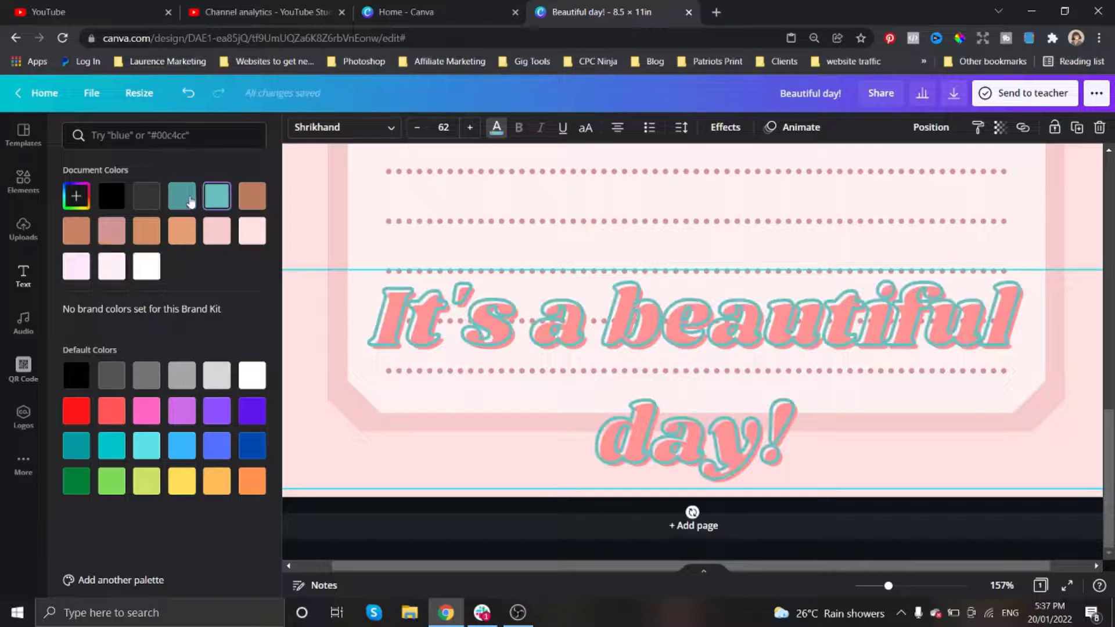
{"action": "left_click", "coordinate": [187, 200]}
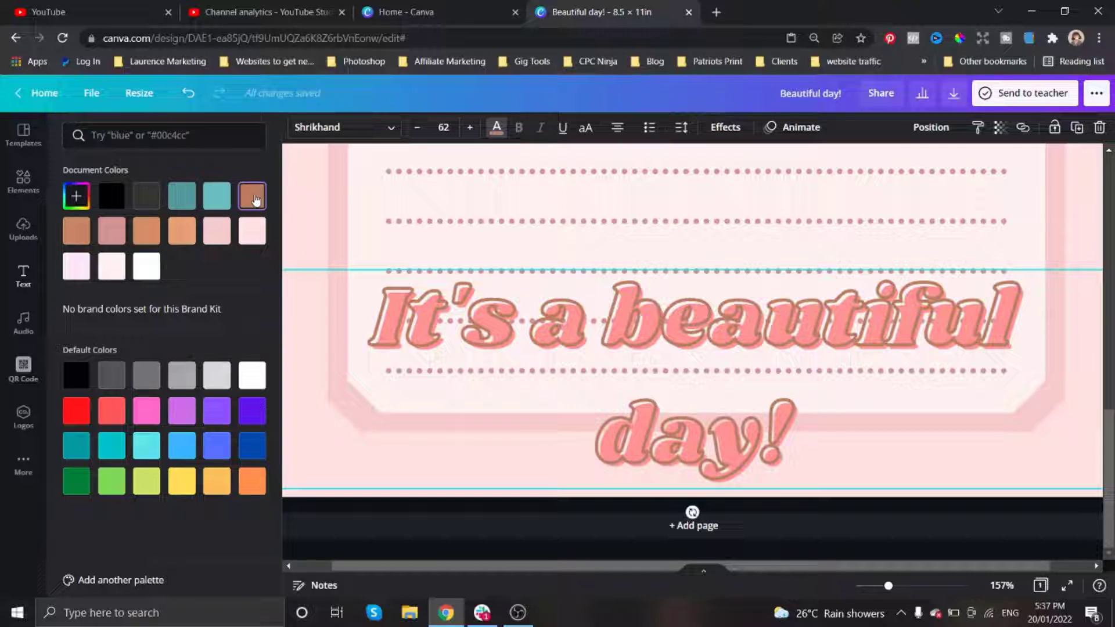
Step: Reduce the heading font size to 24
{"action": "left_click", "coordinate": [417, 127]}
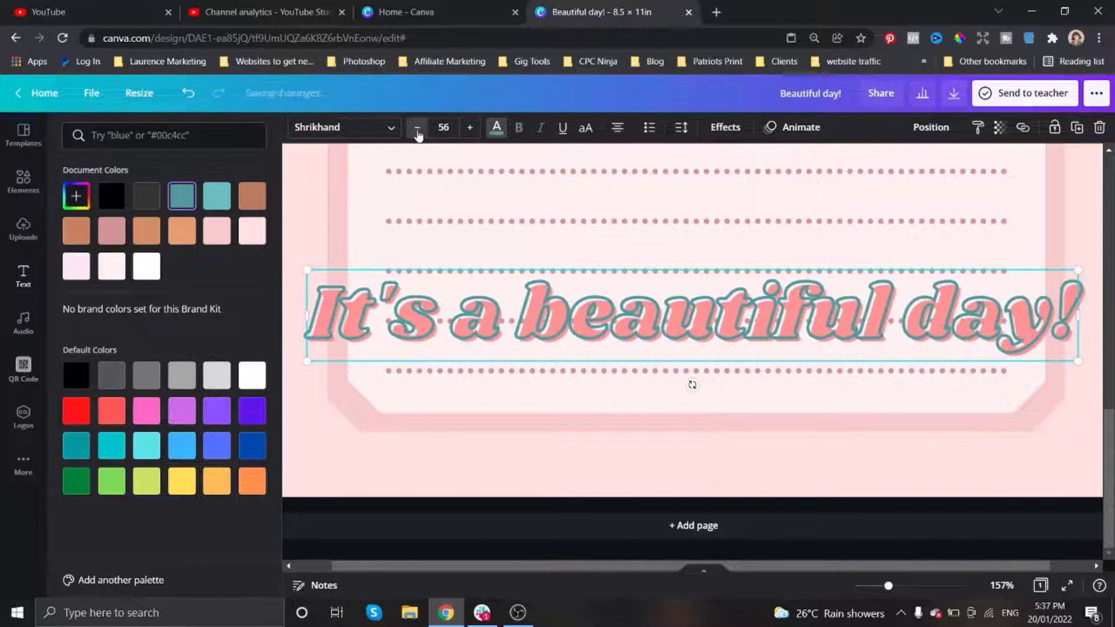
{"action": "left_click", "coordinate": [417, 127]}
{"action": "left_click", "coordinate": [417, 127]}
{"action": "left_click", "coordinate": [417, 127]}
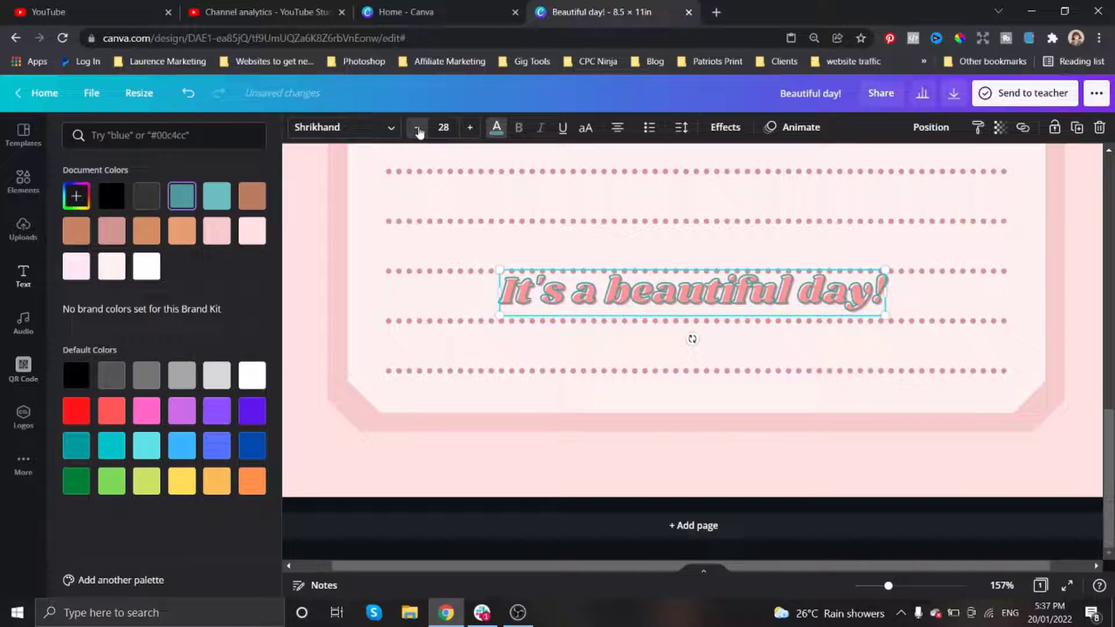
{"action": "left_click", "coordinate": [417, 127]}
Step: Move the heading down onto a lower dotted line of the page
{"action": "left_click_drag", "start_coordinate": [692, 297], "coordinate": [685, 359]}
{"action": "scroll", "coordinate": [767, 451], "scroll_direction": "up", "scroll_amount": 3}
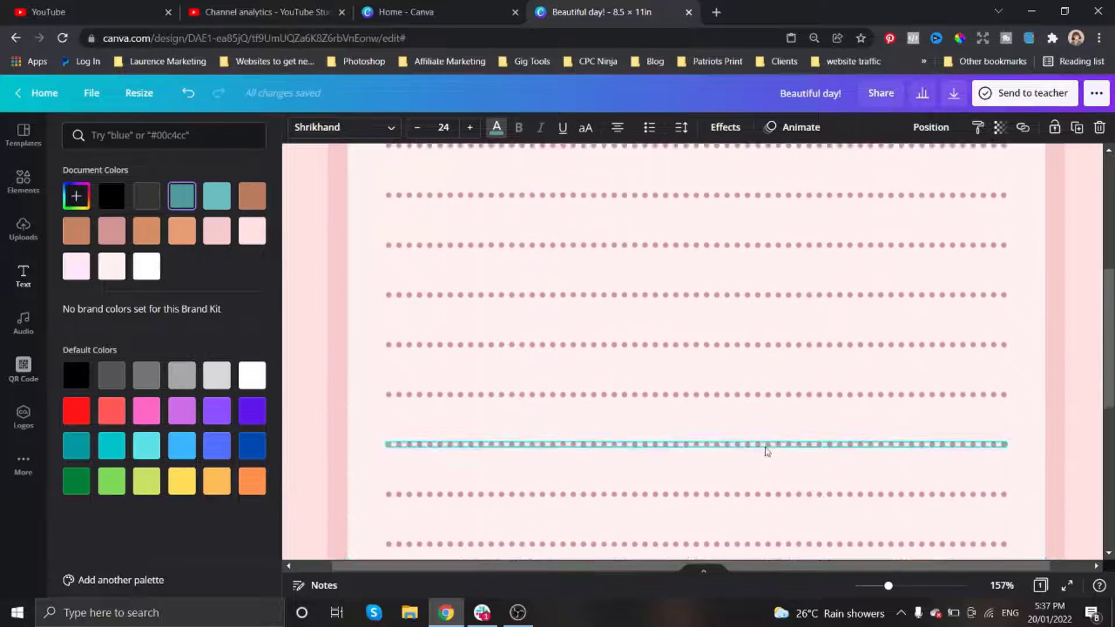
{"action": "scroll", "coordinate": [756, 459], "scroll_direction": "down", "scroll_amount": 1}
{"action": "left_click_drag", "start_coordinate": [718, 500], "coordinate": [726, 243]}
{"action": "scroll", "coordinate": [726, 463], "scroll_direction": "up", "scroll_amount": 3}
{"action": "left_click_drag", "start_coordinate": [726, 463], "coordinate": [712, 231]}
{"action": "scroll", "coordinate": [720, 267], "scroll_direction": "up", "scroll_amount": 5}
{"action": "mouse_move", "coordinate": [735, 518]}
{"action": "left_mouse_down"}
{"action": "mouse_move", "coordinate": [725, 337]}
{"action": "mouse_move", "coordinate": [1026, 212]}
{"action": "mouse_move", "coordinate": [1014, 215]}
{"action": "left_mouse_up"}
{"action": "left_click_drag", "start_coordinate": [866, 566], "coordinate": [908, 566]}
{"action": "left_click_drag", "start_coordinate": [1083, 273], "coordinate": [860, 308]}
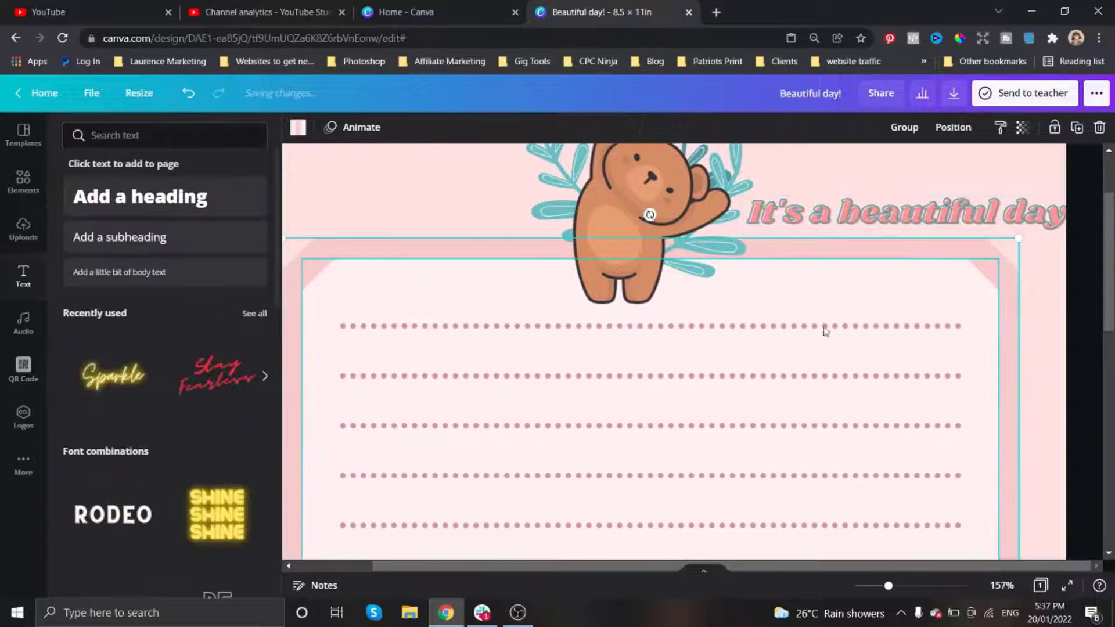
{"action": "scroll", "coordinate": [825, 328], "scroll_direction": "up", "scroll_amount": 2}
{"action": "mouse_move", "coordinate": [532, 165]}
{"action": "left_mouse_down"}
{"action": "mouse_move", "coordinate": [726, 285]}
{"action": "mouse_move", "coordinate": [540, 288]}
{"action": "mouse_move", "coordinate": [563, 289]}
{"action": "left_mouse_up"}
Step: Drag the heading left so it sits beside the teddy bear
{"action": "left_click", "coordinate": [889, 319]}
{"action": "left_click_drag", "start_coordinate": [888, 318], "coordinate": [748, 320]}
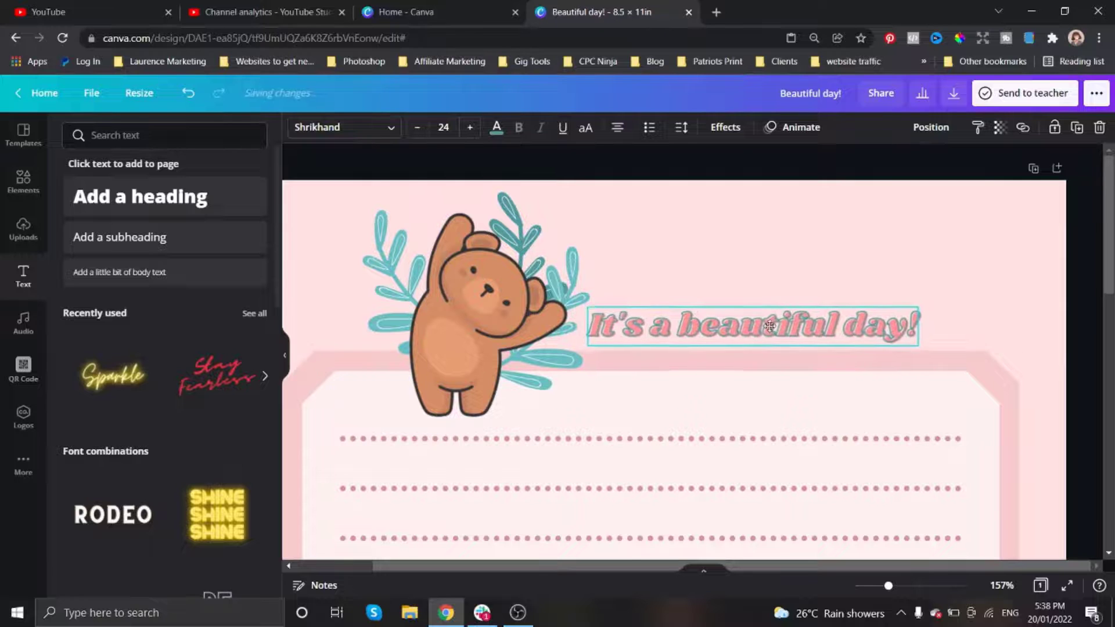
{"action": "left_click", "coordinate": [808, 259]}
{"action": "scroll", "coordinate": [808, 259], "scroll_direction": "down", "scroll_amount": 1}
{"action": "scroll", "coordinate": [704, 386], "scroll_direction": "up", "scroll_amount": 1}
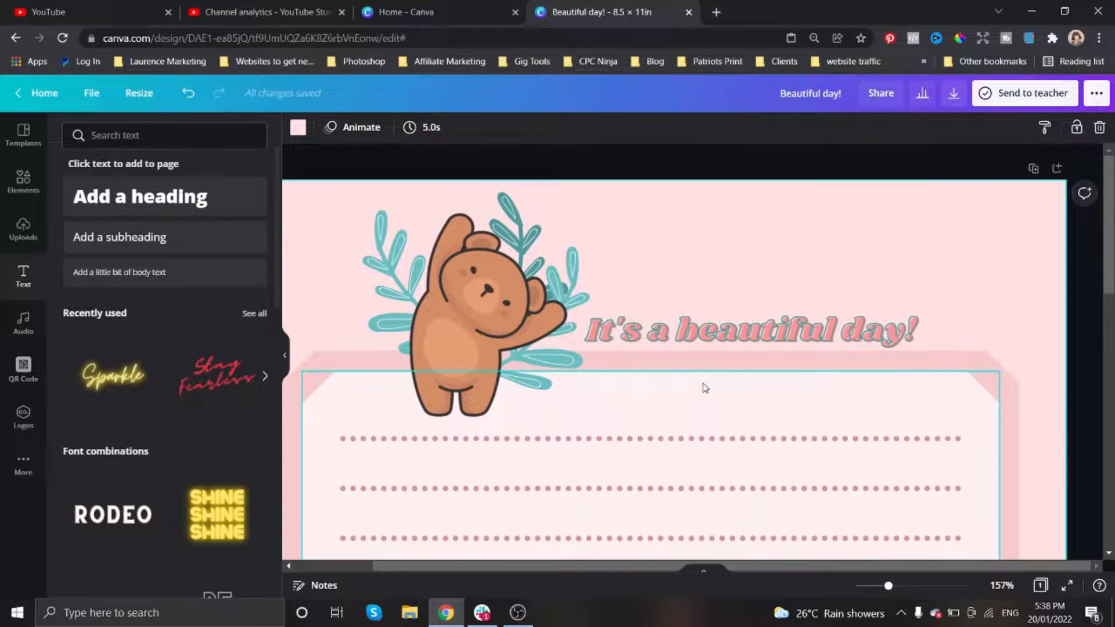
Step: Delete the right-hand leaf and nudge the heading slightly left
{"action": "left_click", "coordinate": [574, 271]}
{"action": "key", "text": "Delete"}
{"action": "left_click_drag", "start_coordinate": [500, 302], "coordinate": [445, 287]}
{"action": "left_click", "coordinate": [610, 255]}
{"action": "left_click", "coordinate": [550, 274]}
{"action": "key", "text": "ctrl+z"}
{"action": "key", "text": "ctrl+z"}
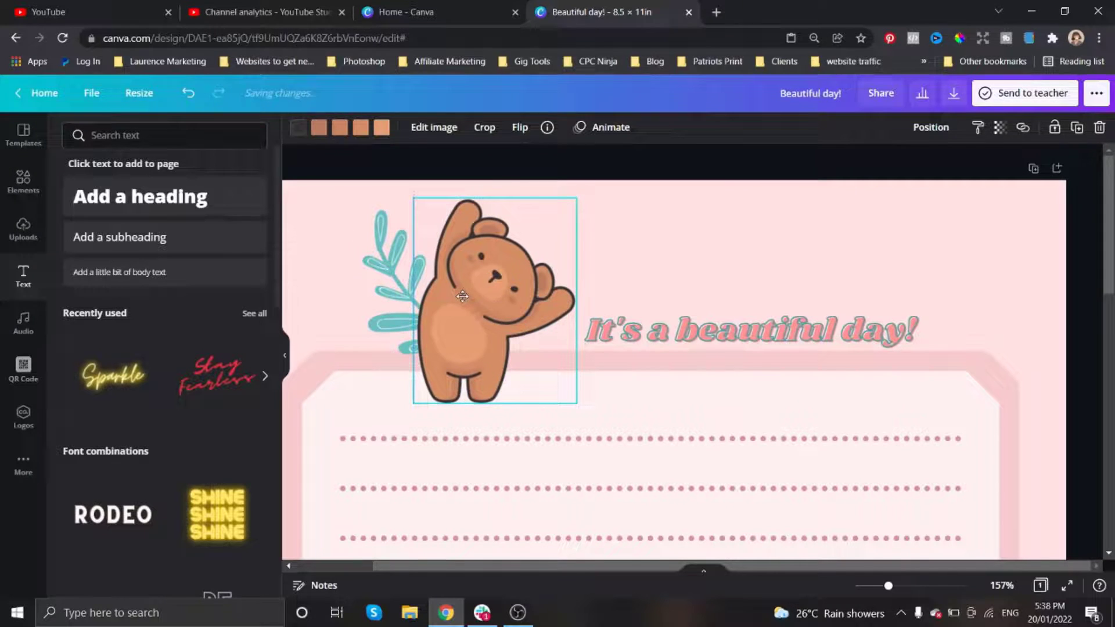
{"action": "left_click_drag", "start_coordinate": [653, 332], "coordinate": [643, 332]}
Step: Search the Elements graphics for 'circles'
{"action": "left_click", "coordinate": [30, 188]}
{"action": "left_click_drag", "start_coordinate": [133, 136], "coordinate": [73, 136]}
{"action": "type", "text": "circles"}
{"action": "key", "text": "Return"}
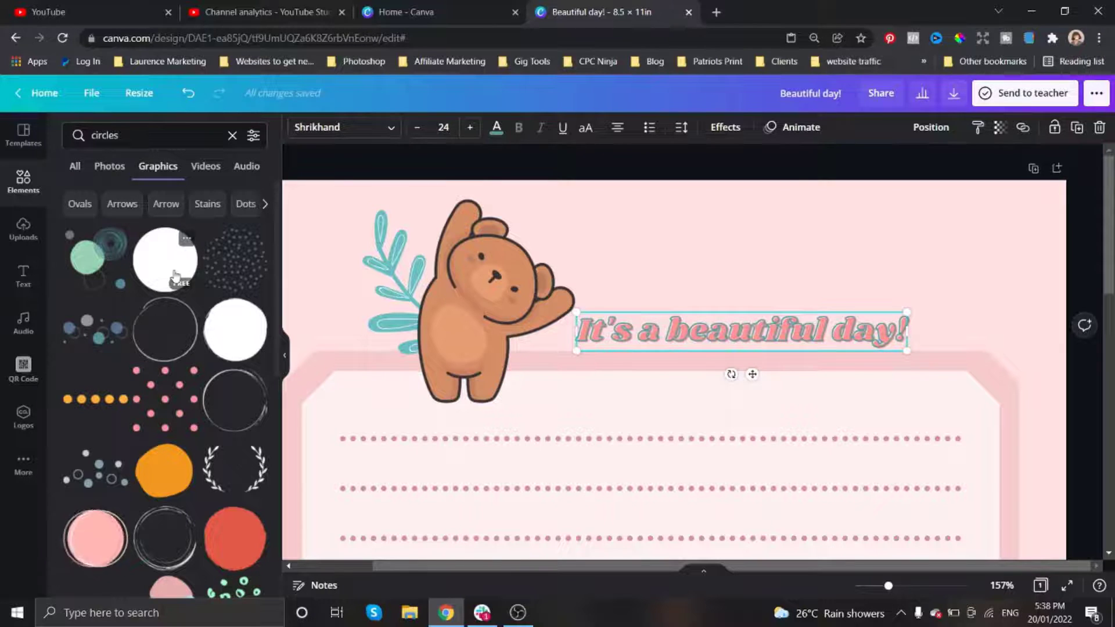
Step: Add a white circle graphic and shrink it to a tiny dot
{"action": "scroll", "coordinate": [183, 343], "scroll_direction": "down", "scroll_amount": 15}
{"action": "scroll", "coordinate": [183, 343], "scroll_direction": "up", "scroll_amount": 15}
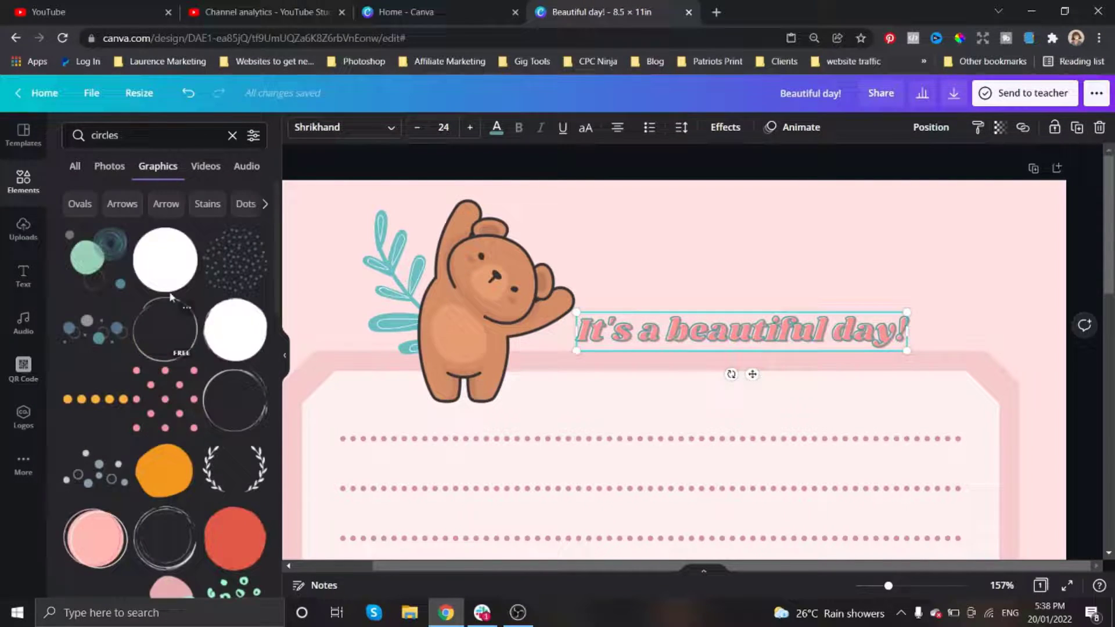
{"action": "left_click", "coordinate": [165, 259]}
{"action": "scroll", "coordinate": [655, 395], "scroll_direction": "down", "scroll_amount": 5}
{"action": "left_click_drag", "start_coordinate": [815, 264], "coordinate": [679, 398]}
{"action": "left_click_drag", "start_coordinate": [599, 494], "coordinate": [678, 305]}
{"action": "scroll", "coordinate": [677, 305], "scroll_direction": "up", "scroll_amount": 3}
{"action": "left_click_drag", "start_coordinate": [762, 428], "coordinate": [692, 498]}
{"action": "left_click_drag", "start_coordinate": [626, 539], "coordinate": [697, 256]}
{"action": "left_click_drag", "start_coordinate": [763, 214], "coordinate": [655, 319]}
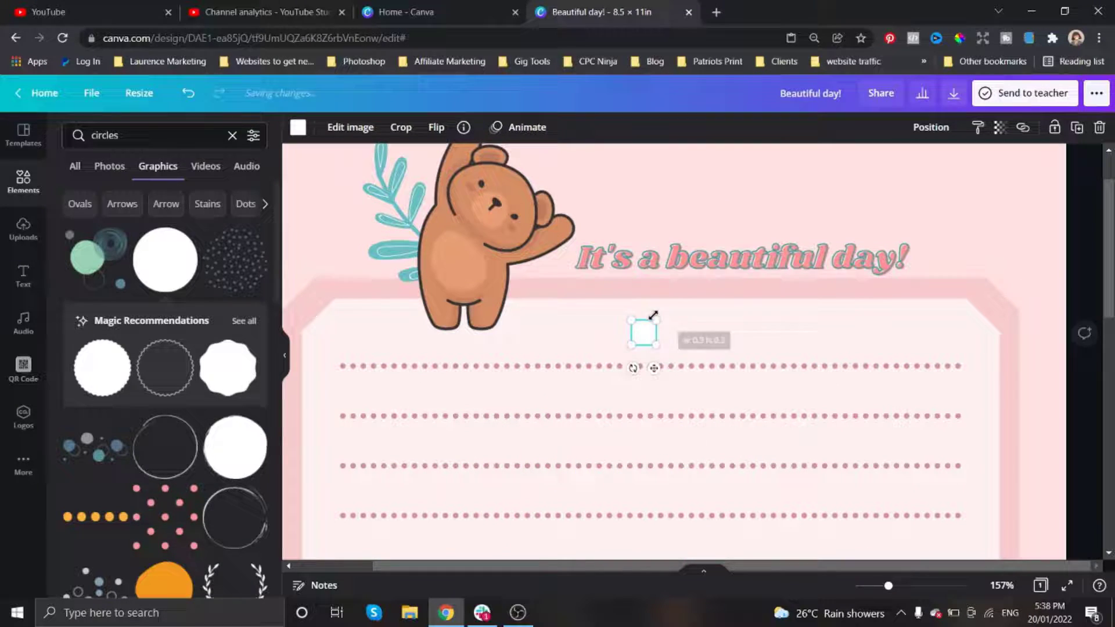
Step: Turn the leaf plant's teal part white
{"action": "left_click", "coordinate": [397, 200]}
{"action": "left_click", "coordinate": [300, 129]}
{"action": "left_click", "coordinate": [111, 268]}
{"action": "scroll", "coordinate": [366, 397], "scroll_direction": "up", "scroll_amount": 2}
Step: Recolour the leaf's second colour, trying teal and settling on a brighter pink
{"action": "left_click", "coordinate": [687, 244]}
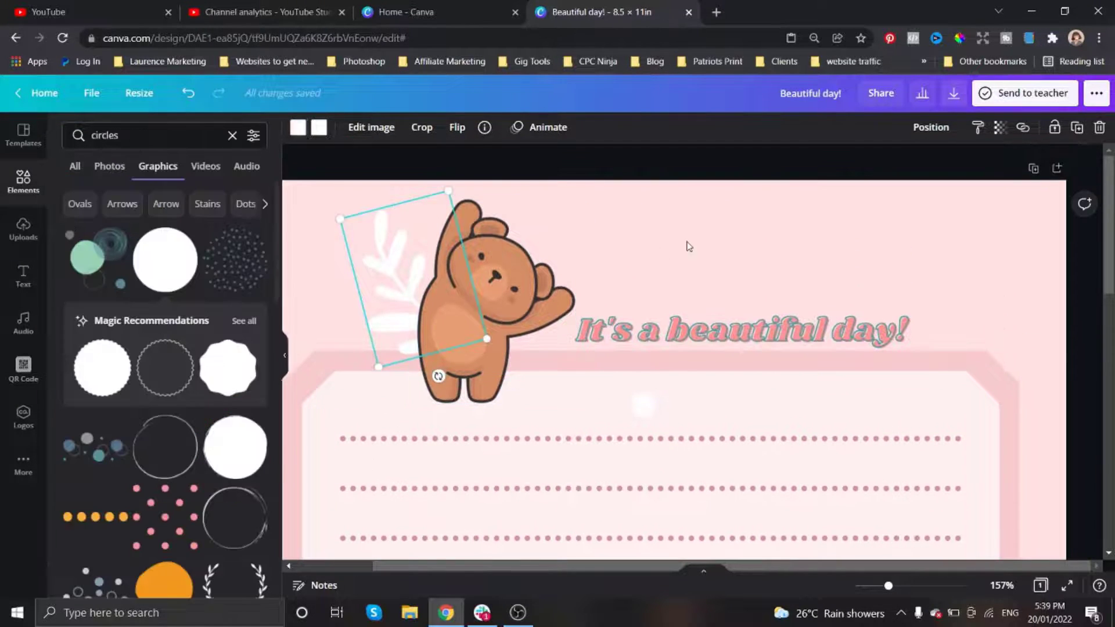
{"action": "left_click", "coordinate": [379, 226]}
{"action": "left_click", "coordinate": [319, 130]}
{"action": "left_click", "coordinate": [145, 235]}
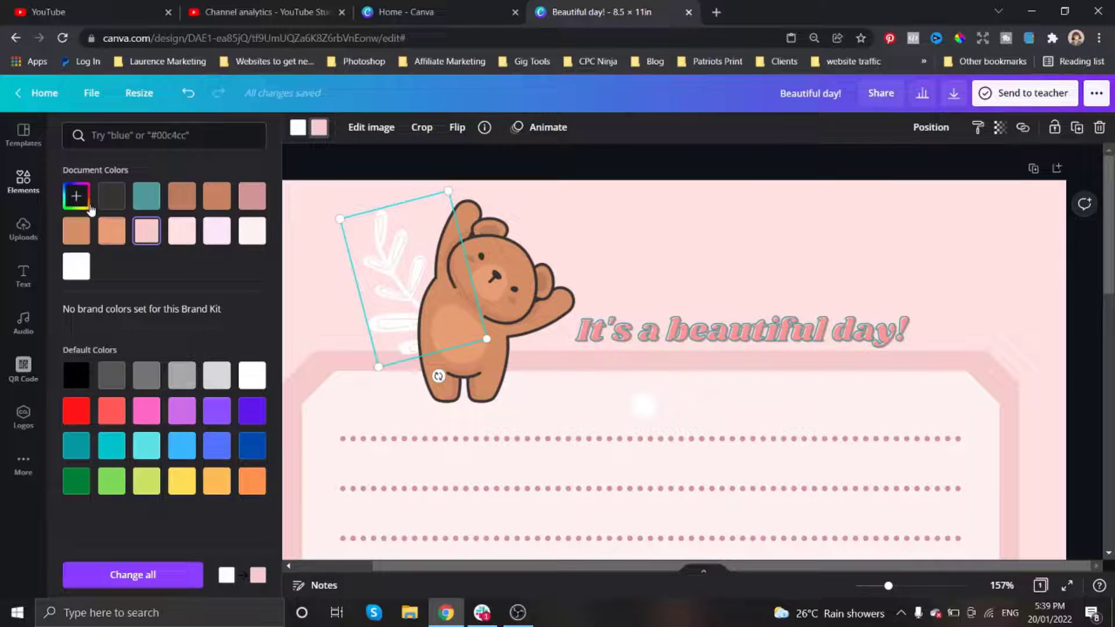
{"action": "left_click", "coordinate": [76, 196]}
{"action": "left_click", "coordinate": [182, 198]}
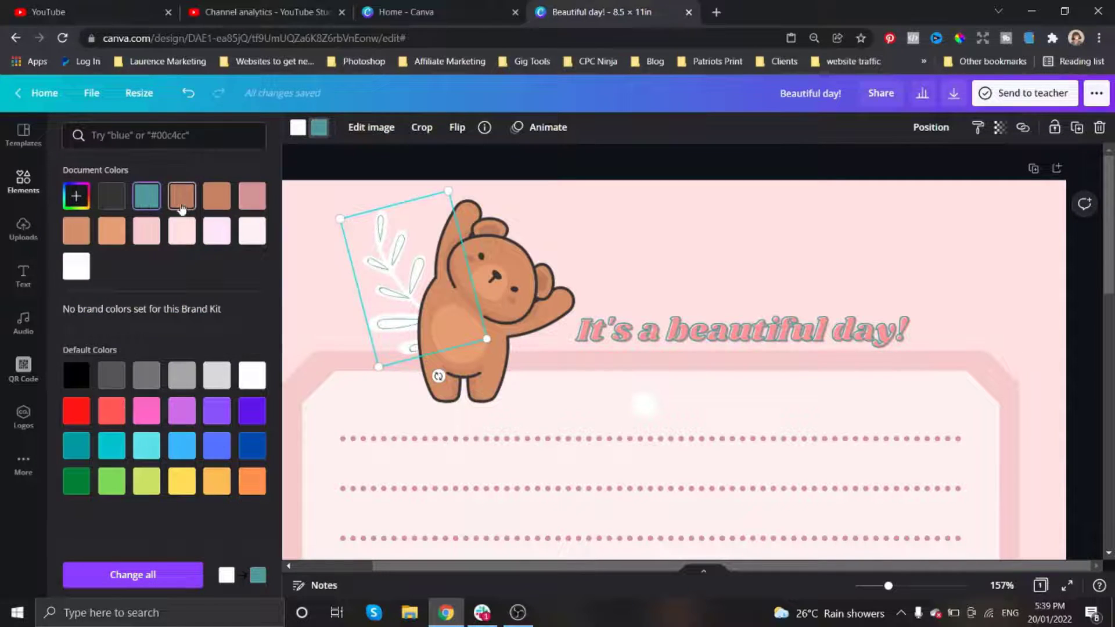
{"action": "left_click", "coordinate": [76, 195]}
{"action": "left_click", "coordinate": [76, 197]}
{"action": "left_click", "coordinate": [255, 202]}
{"action": "left_click", "coordinate": [76, 198]}
{"action": "left_click", "coordinate": [141, 229]}
Step: Change the heading text colour to a lighter pink
{"action": "left_click", "coordinate": [643, 235]}
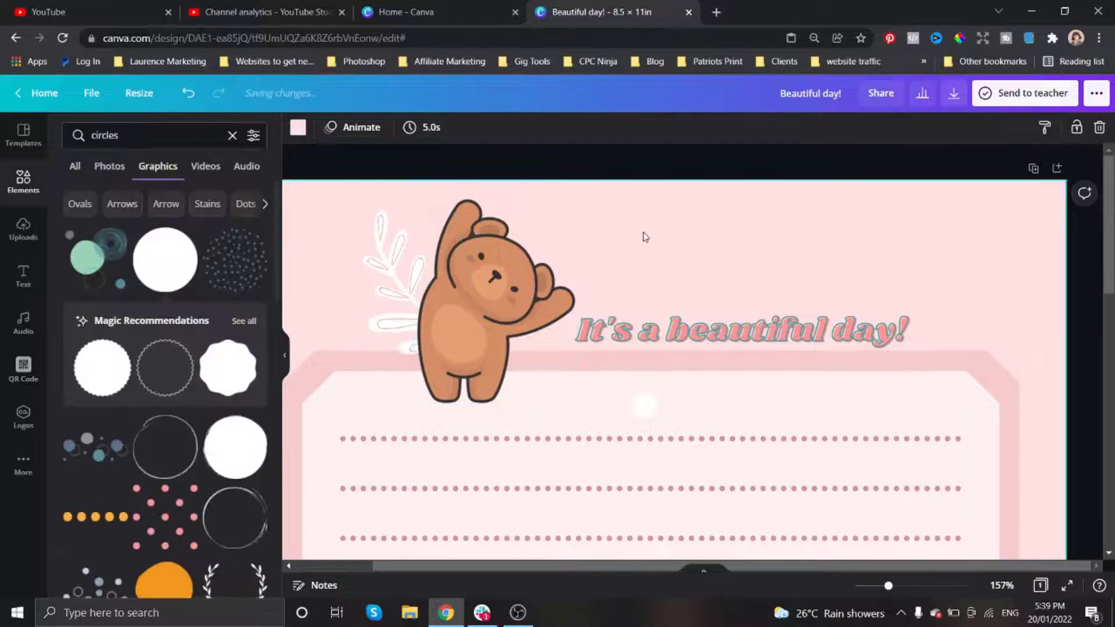
{"action": "left_click", "coordinate": [645, 331]}
{"action": "left_click", "coordinate": [497, 128]}
{"action": "left_click", "coordinate": [182, 230]}
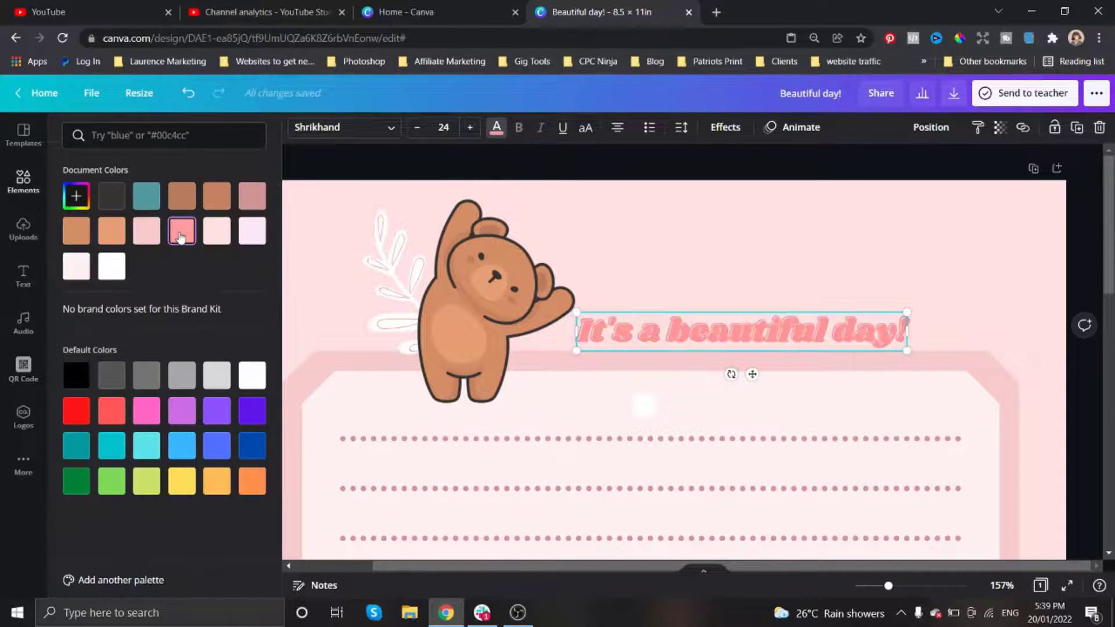
{"action": "left_click", "coordinate": [258, 240]}
{"action": "left_click", "coordinate": [107, 269]}
Step: Place the small white dot and a copy of it above the heading
{"action": "left_click", "coordinate": [667, 267]}
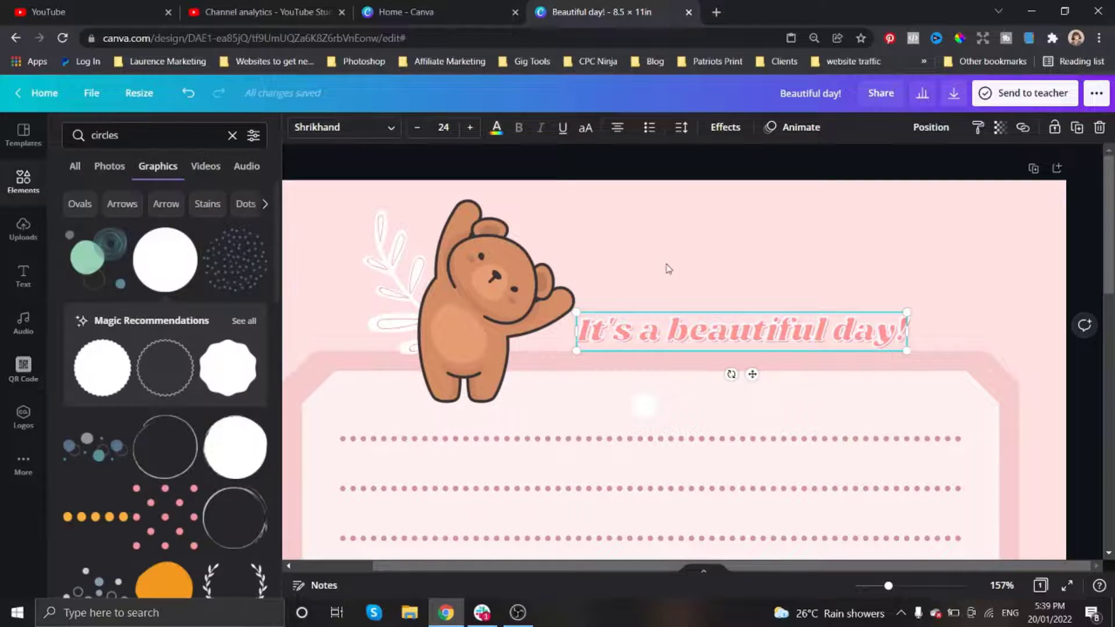
{"action": "scroll", "coordinate": [661, 266], "scroll_direction": "down", "scroll_amount": 1}
{"action": "scroll", "coordinate": [660, 267], "scroll_direction": "up", "scroll_amount": 1}
{"action": "left_click_drag", "start_coordinate": [646, 410], "coordinate": [640, 267]}
{"action": "left_click_drag", "start_coordinate": [651, 251], "coordinate": [730, 279]}
{"action": "left_click", "coordinate": [659, 244]}
{"action": "left_click", "coordinate": [631, 261]}
Step: Place copies of the white dot across the top right and just above the heading
{"action": "left_click_drag", "start_coordinate": [734, 284], "coordinate": [782, 242]}
{"action": "key", "text": "ctrl+z"}
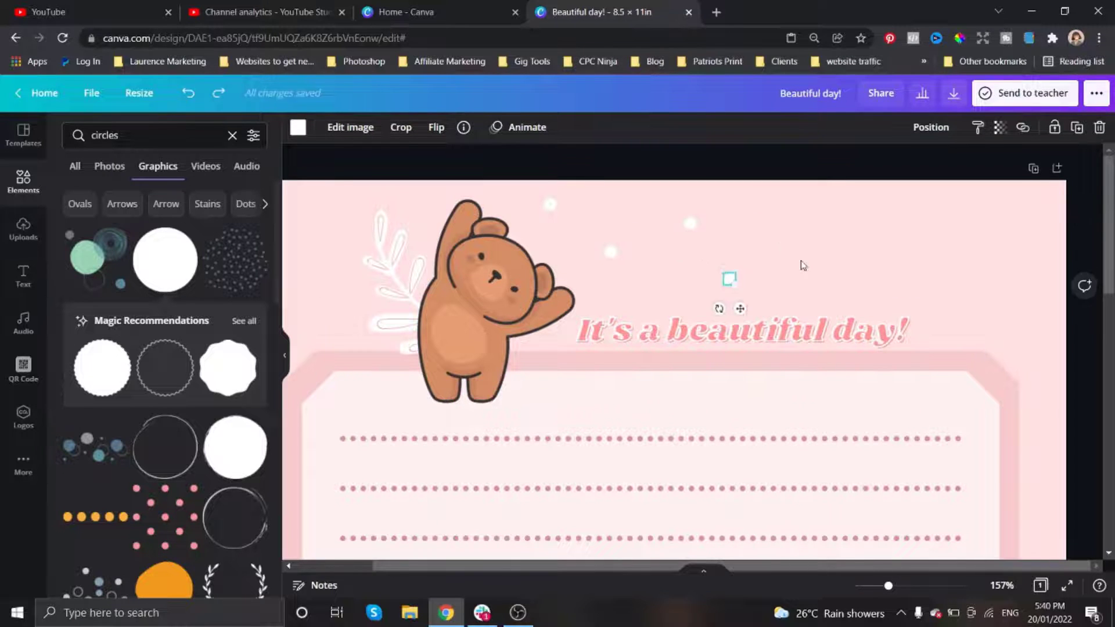
{"action": "left_click", "coordinate": [808, 268]}
{"action": "left_click_drag", "start_coordinate": [730, 280], "coordinate": [880, 233]}
{"action": "left_click_drag", "start_coordinate": [915, 289], "coordinate": [683, 316]}
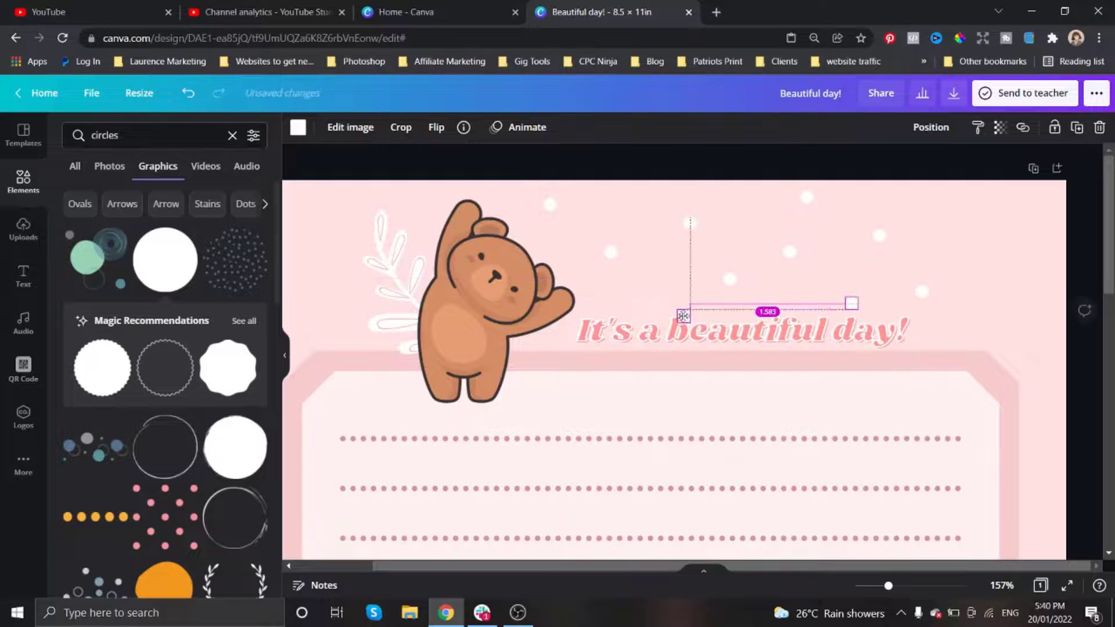
{"action": "left_click", "coordinate": [699, 293]}
{"action": "left_click", "coordinate": [672, 314]}
{"action": "left_click", "coordinate": [672, 310]}
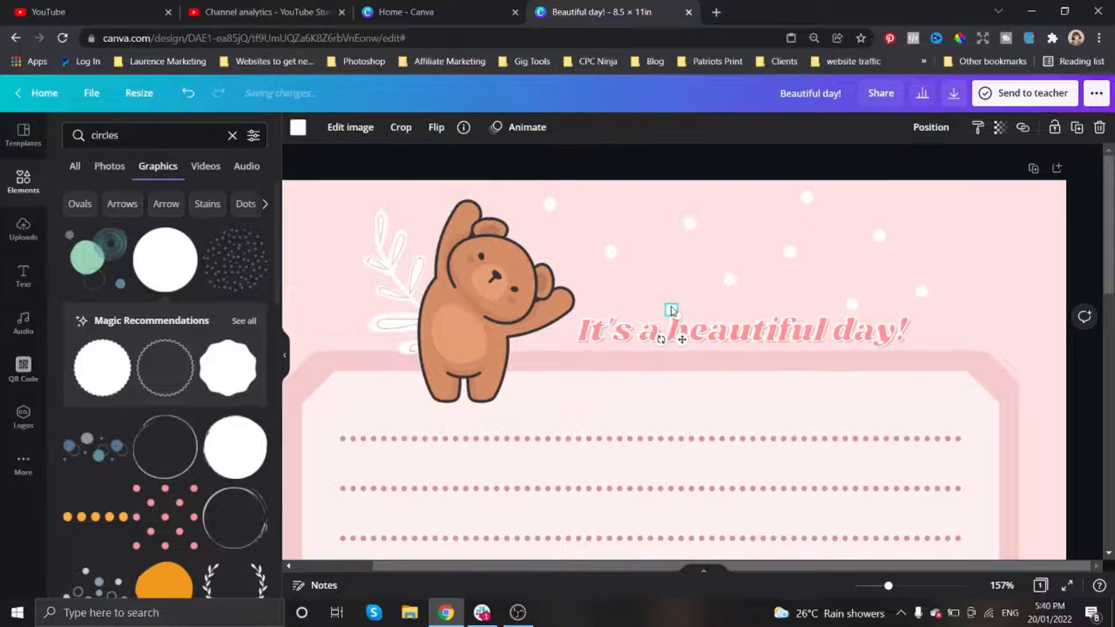
{"action": "left_click_drag", "start_coordinate": [669, 308], "coordinate": [419, 266]}
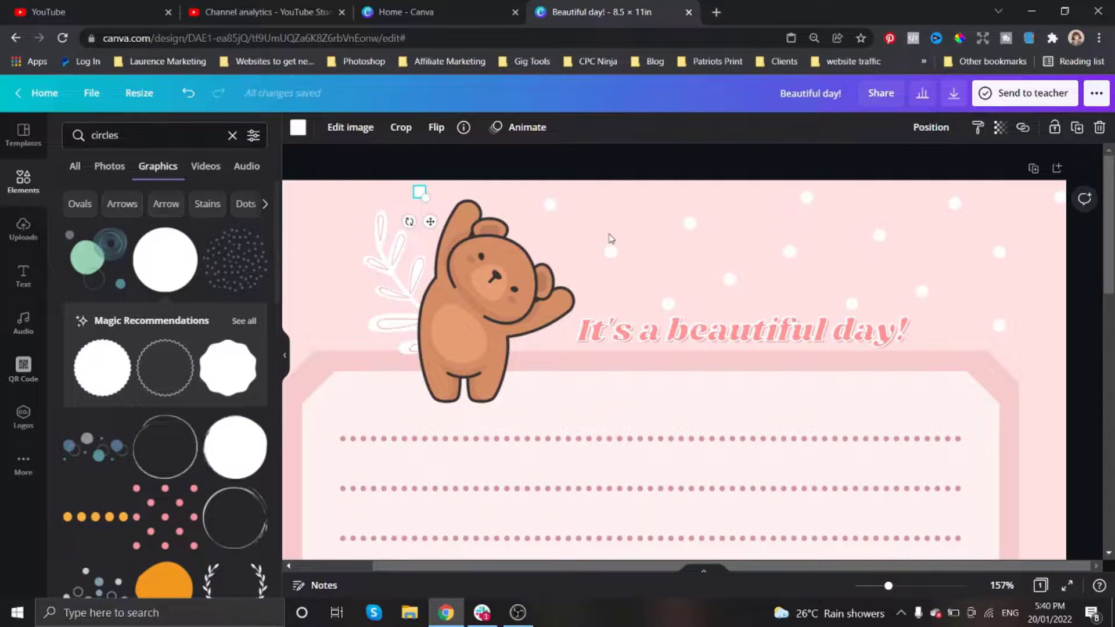
Step: Scatter more white dots toward the upper left near the bear and across the top
{"action": "left_click_drag", "start_coordinate": [420, 191], "coordinate": [351, 370]}
{"action": "scroll", "coordinate": [640, 318], "scroll_direction": "down", "scroll_amount": 2}
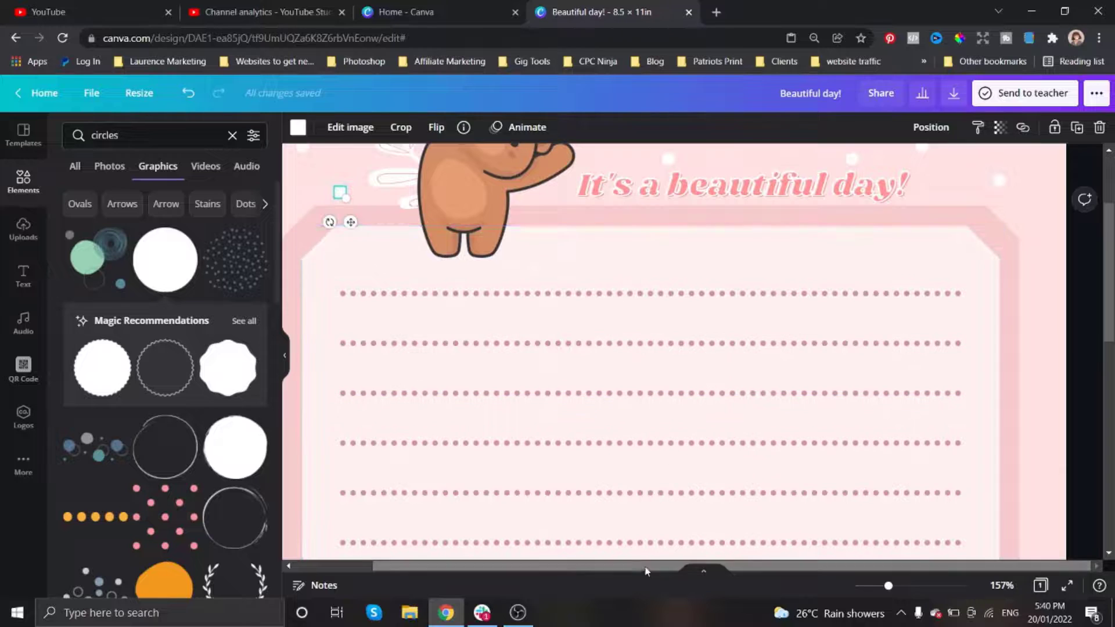
{"action": "left_click_drag", "start_coordinate": [647, 568], "coordinate": [531, 563]}
{"action": "scroll", "coordinate": [496, 446], "scroll_direction": "up", "scroll_amount": 2}
{"action": "scroll", "coordinate": [388, 294], "scroll_direction": "up", "scroll_amount": 1}
{"action": "left_click_drag", "start_coordinate": [389, 294], "coordinate": [341, 243]}
{"action": "left_click_drag", "start_coordinate": [379, 293], "coordinate": [380, 294]}
{"action": "scroll", "coordinate": [580, 465], "scroll_direction": "down", "scroll_amount": 2}
{"action": "left_click_drag", "start_coordinate": [888, 586], "coordinate": [874, 586]}
{"action": "left_click", "coordinate": [715, 464]}
{"action": "left_click_drag", "start_coordinate": [487, 239], "coordinate": [937, 273]}
{"action": "scroll", "coordinate": [479, 233], "scroll_direction": "up", "scroll_amount": 1}
Step: Recolour the heading a pale pink from the document colours
{"action": "left_click", "coordinate": [966, 251]}
{"action": "scroll", "coordinate": [846, 329], "scroll_direction": "down", "scroll_amount": 1}
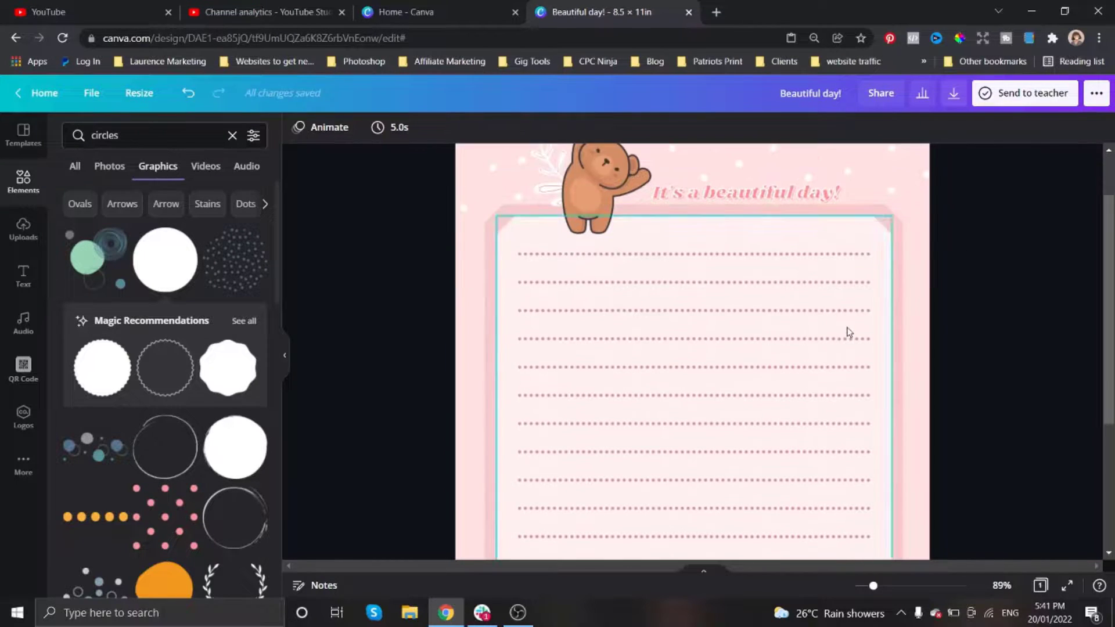
{"action": "scroll", "coordinate": [987, 346], "scroll_direction": "up", "scroll_amount": 1}
{"action": "scroll", "coordinate": [1005, 348], "scroll_direction": "down", "scroll_amount": 1}
{"action": "scroll", "coordinate": [1005, 345], "scroll_direction": "up", "scroll_amount": 1}
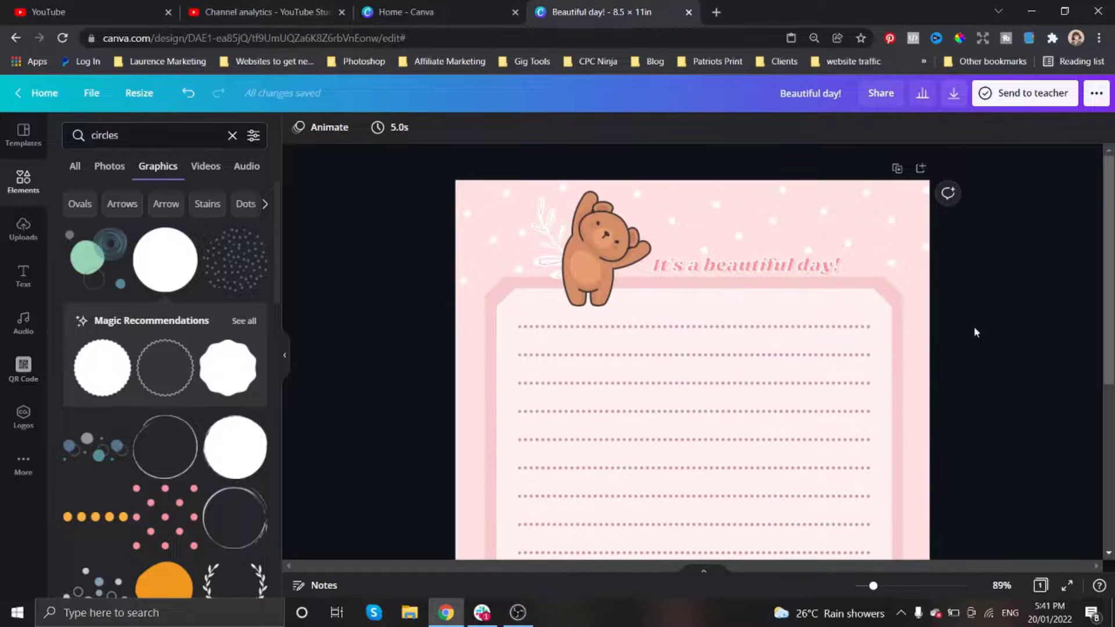
{"action": "left_click", "coordinate": [776, 270]}
{"action": "left_click", "coordinate": [496, 126]}
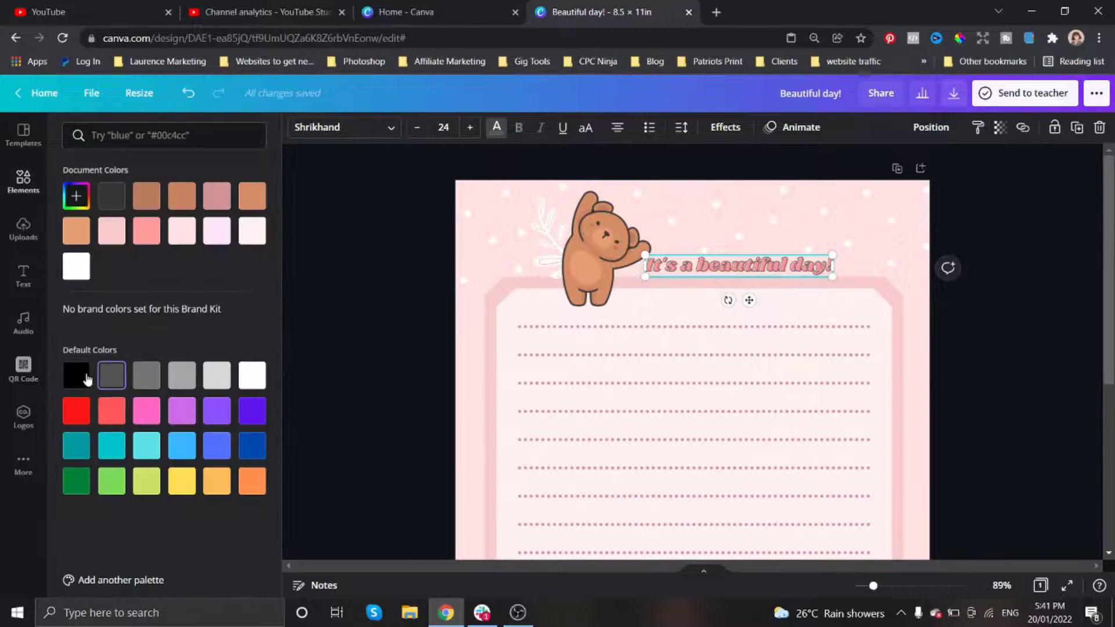
{"action": "left_click", "coordinate": [181, 232]}
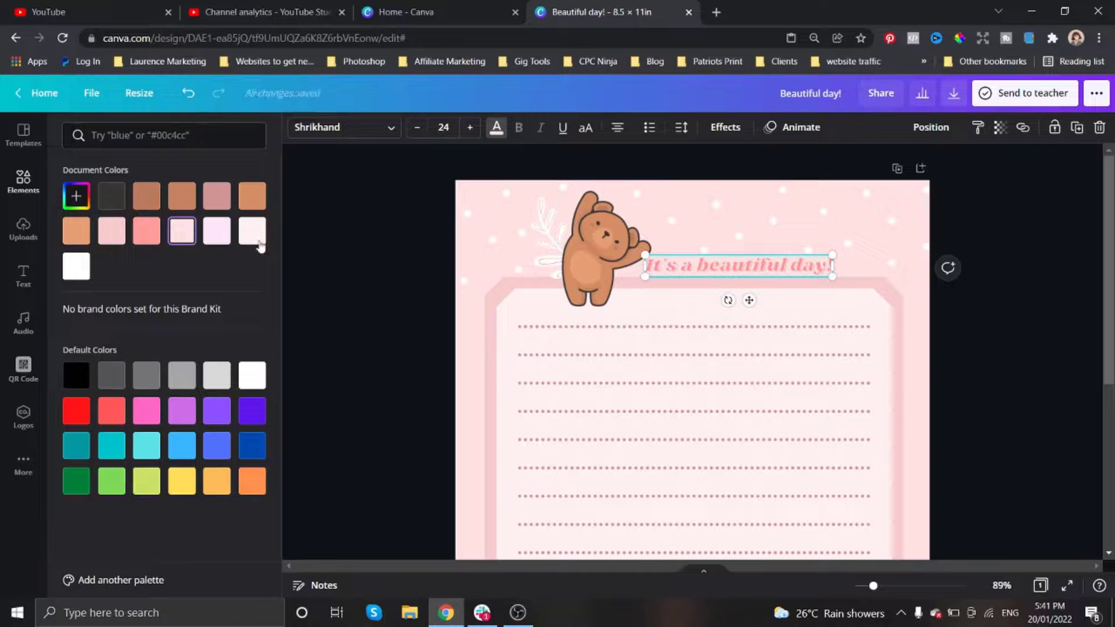
{"action": "left_click", "coordinate": [420, 351]}
Step: Zoom out to view the whole page
{"action": "scroll", "coordinate": [382, 380], "scroll_direction": "down", "scroll_amount": 5}
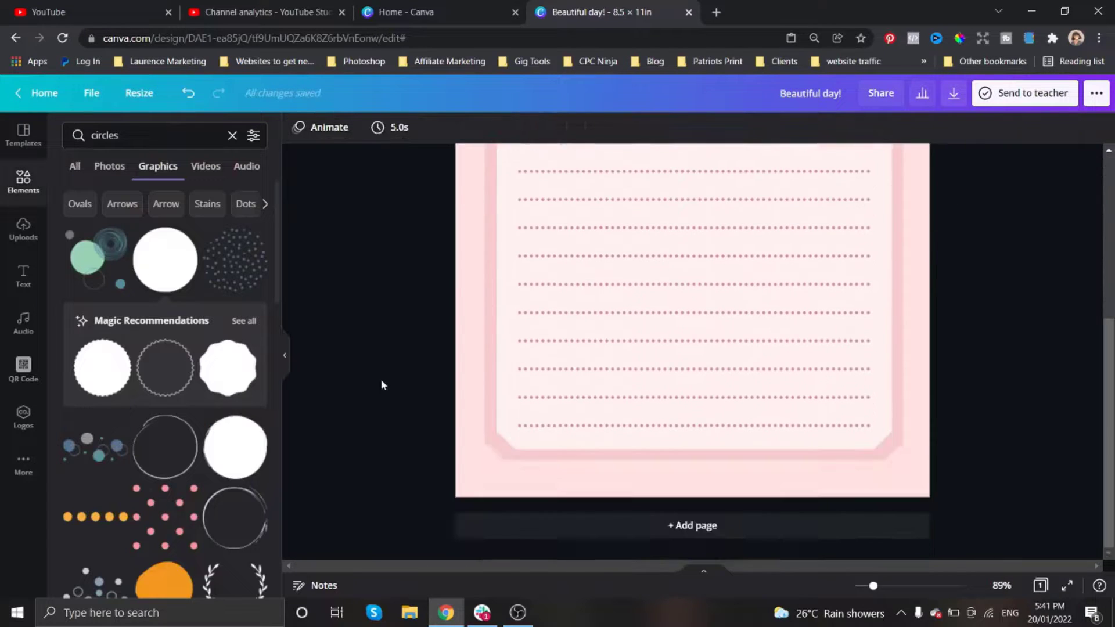
{"action": "scroll", "coordinate": [381, 380], "scroll_direction": "up", "scroll_amount": 5}
{"action": "left_click_drag", "start_coordinate": [872, 585], "coordinate": [864, 586]}
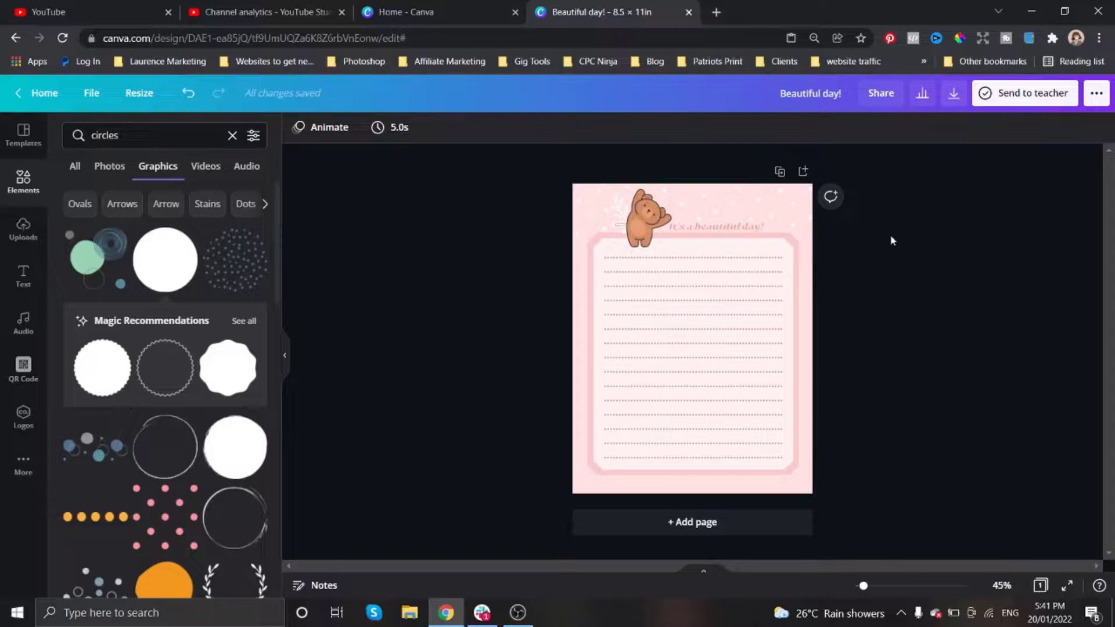
Step: Duplicate the page and give Page 2 a pale blue background
{"action": "key", "text": "ctrl+d"}
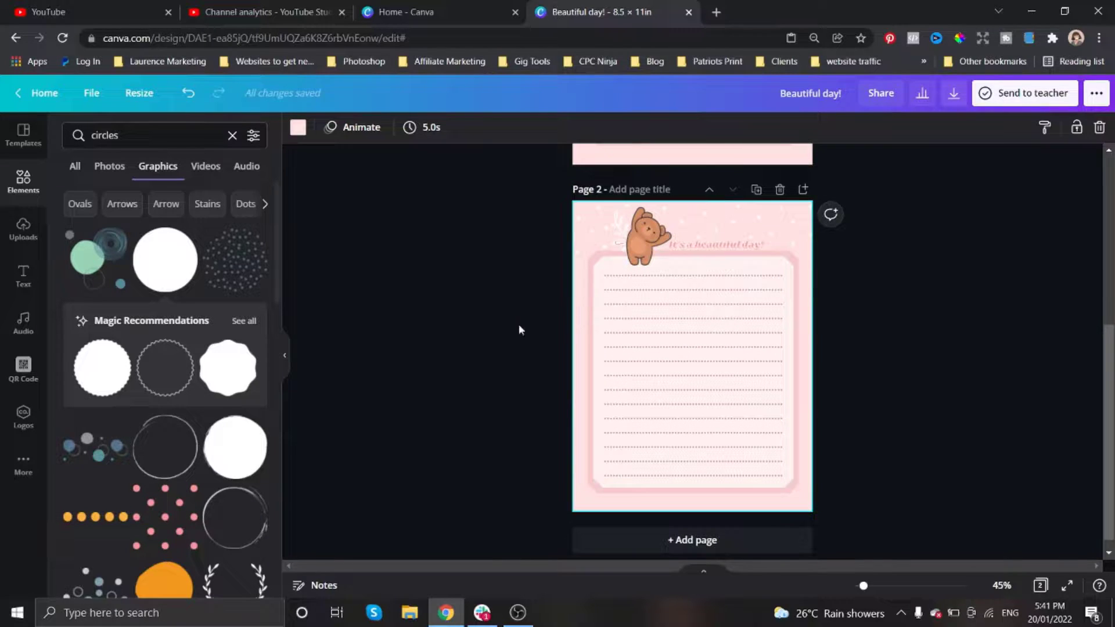
{"action": "left_click", "coordinate": [298, 127]}
{"action": "left_click", "coordinate": [182, 450]}
{"action": "left_click", "coordinate": [77, 198]}
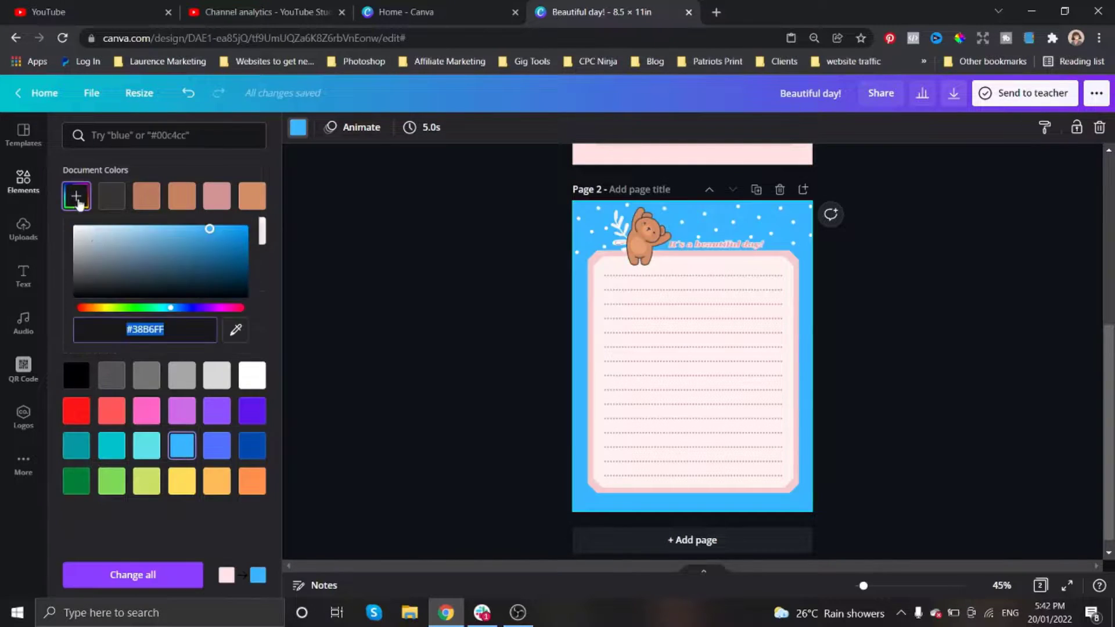
{"action": "left_click_drag", "start_coordinate": [100, 231], "coordinate": [114, 230]}
Step: Recolour the inner lined frame a medium blue
{"action": "left_click", "coordinate": [590, 297]}
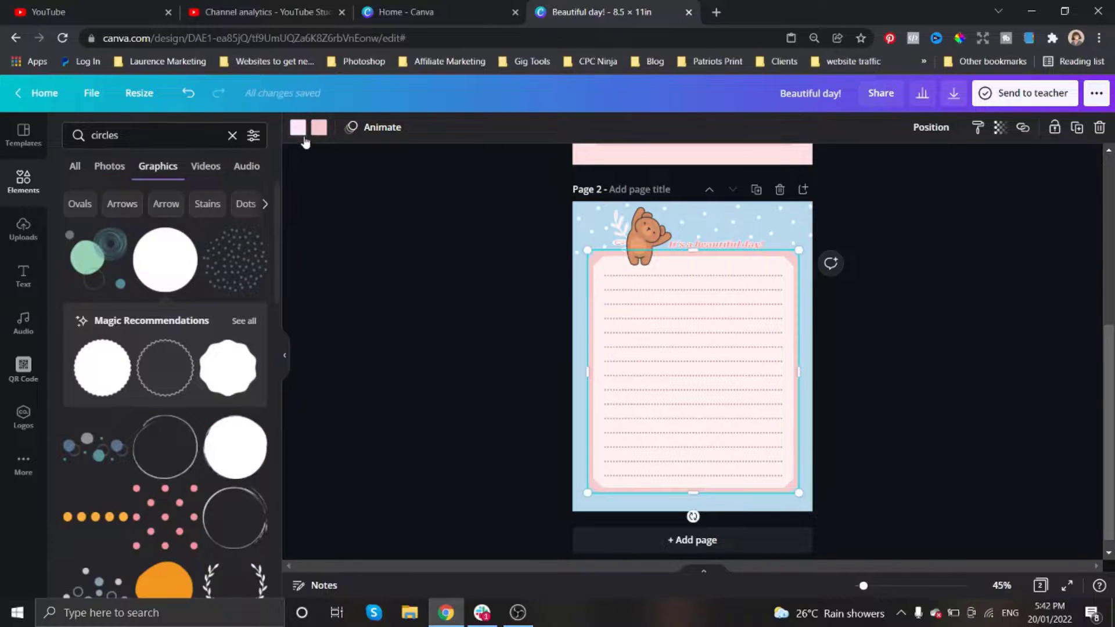
{"action": "left_click", "coordinate": [319, 127]}
{"action": "left_click", "coordinate": [77, 197]}
{"action": "left_click", "coordinate": [122, 235]}
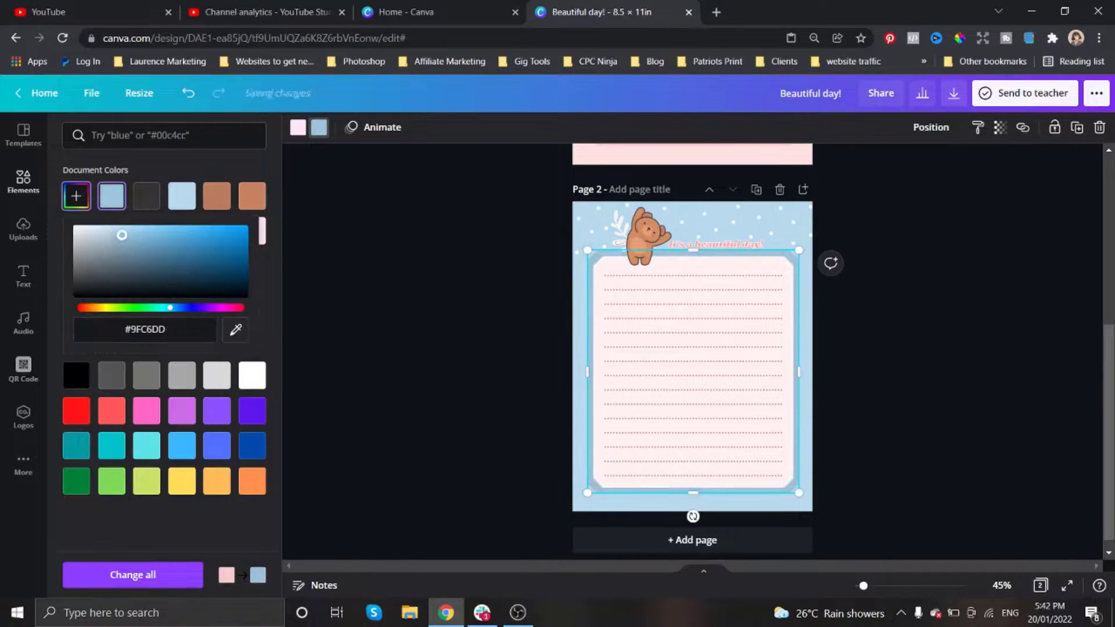
{"action": "left_click", "coordinate": [390, 309]}
Step: Make all the dotted lines light blue
{"action": "left_click", "coordinate": [632, 288]}
{"action": "left_click_drag", "start_coordinate": [842, 479], "coordinate": [656, 271]}
{"action": "left_click", "coordinate": [298, 127]}
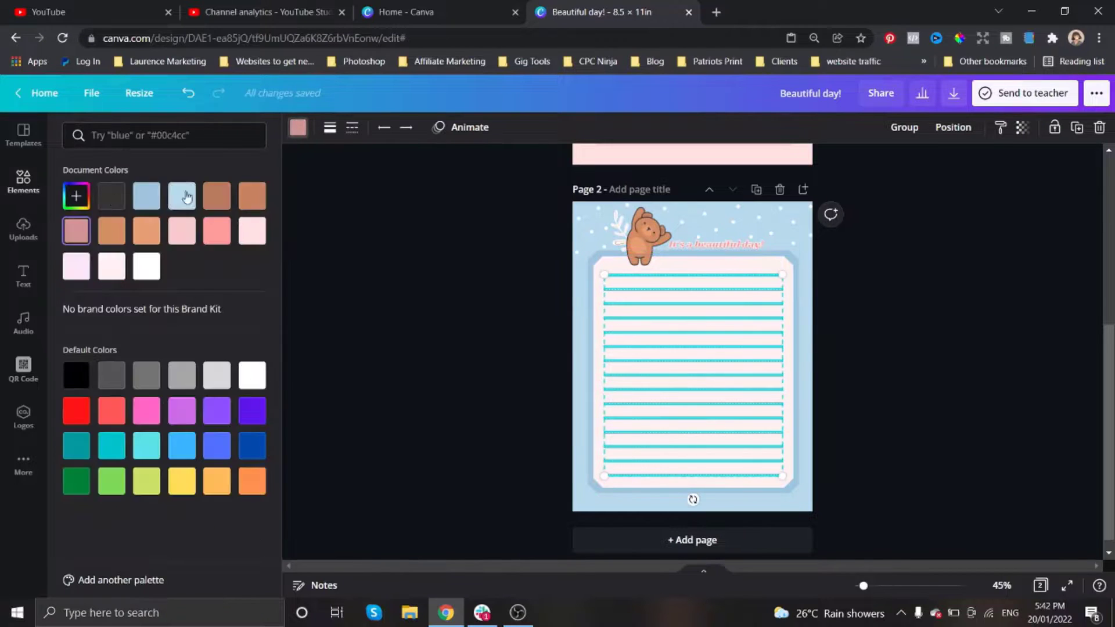
{"action": "left_click", "coordinate": [147, 194]}
{"action": "left_click", "coordinate": [885, 360]}
Step: Set the heading's Splice effect colour to blue #9FC6DD
{"action": "left_click_drag", "start_coordinate": [864, 586], "coordinate": [881, 586]}
{"action": "scroll", "coordinate": [761, 349], "scroll_direction": "up", "scroll_amount": 4}
{"action": "left_click", "coordinate": [747, 319]}
{"action": "left_click", "coordinate": [725, 127]}
{"action": "scroll", "coordinate": [246, 393], "scroll_direction": "down", "scroll_amount": 2}
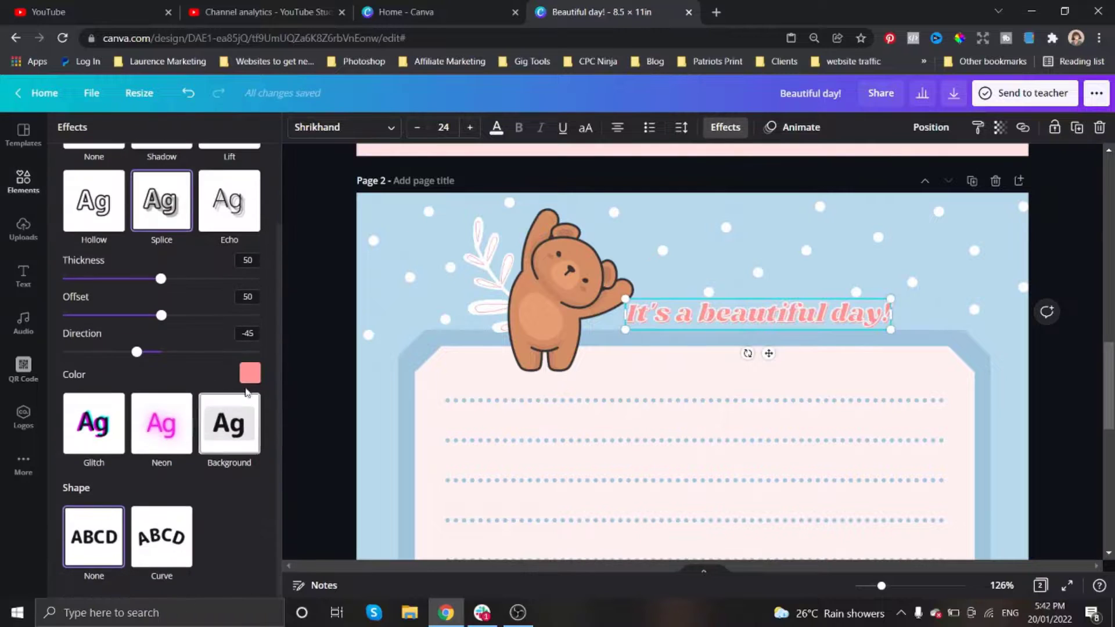
{"action": "left_click", "coordinate": [250, 374]}
{"action": "left_click", "coordinate": [141, 184]}
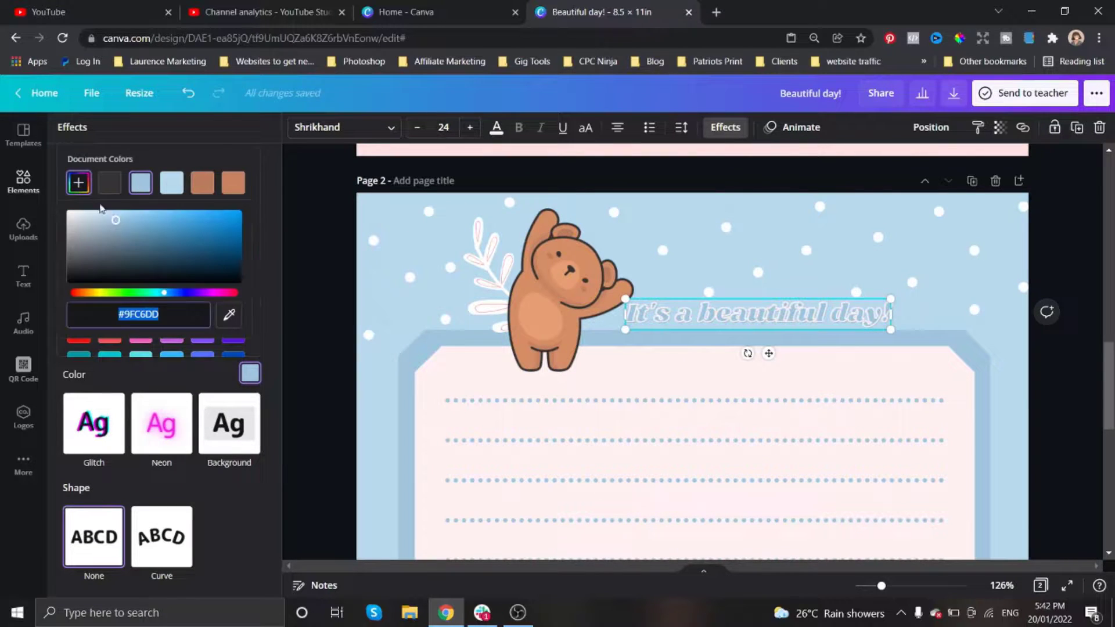
{"action": "left_click_drag", "start_coordinate": [139, 233], "coordinate": [150, 236]}
{"action": "left_click", "coordinate": [316, 290]}
{"action": "scroll", "coordinate": [316, 314], "scroll_direction": "down", "scroll_amount": 1}
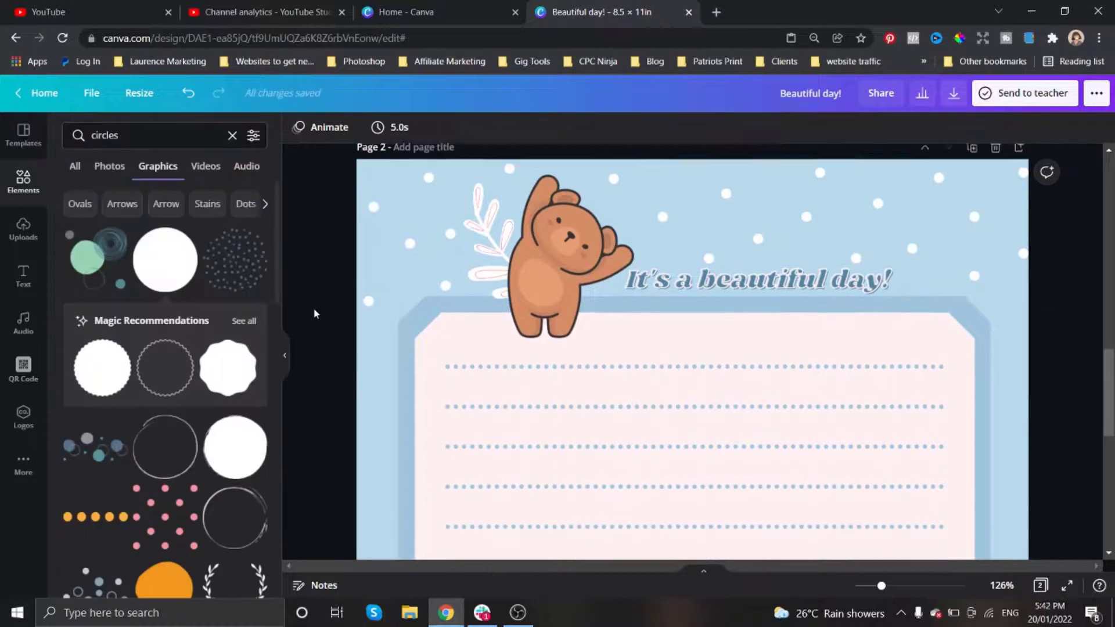
Step: Swap the leaf graphic's pink for blue
{"action": "left_click", "coordinate": [538, 253]}
{"action": "left_click", "coordinate": [481, 197]}
{"action": "left_click", "coordinate": [319, 127]}
{"action": "left_click", "coordinate": [112, 196]}
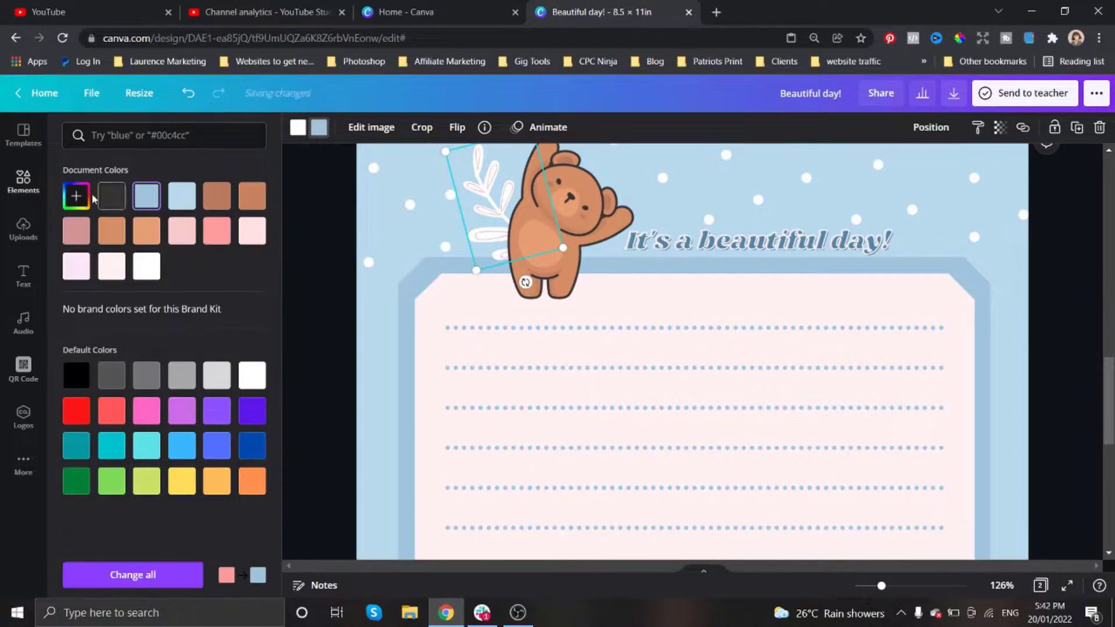
{"action": "left_click", "coordinate": [76, 196]}
{"action": "left_click", "coordinate": [696, 386]}
{"action": "scroll", "coordinate": [696, 385], "scroll_direction": "down", "scroll_amount": 8}
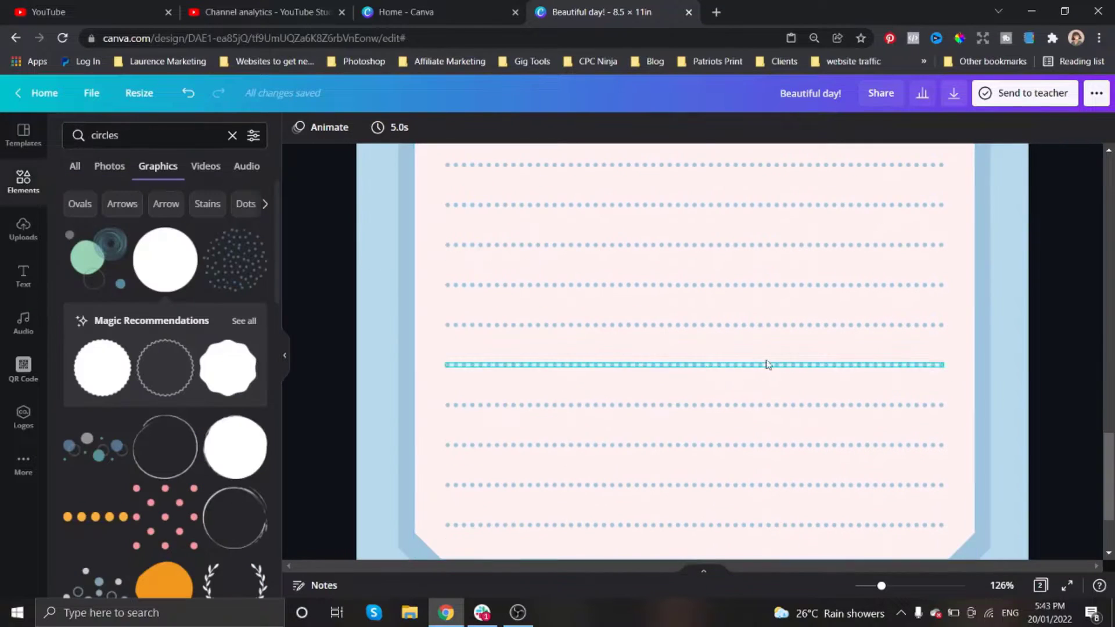
{"action": "left_click_drag", "start_coordinate": [881, 586], "coordinate": [864, 585]}
{"action": "scroll", "coordinate": [854, 453], "scroll_direction": "down", "scroll_amount": 6}
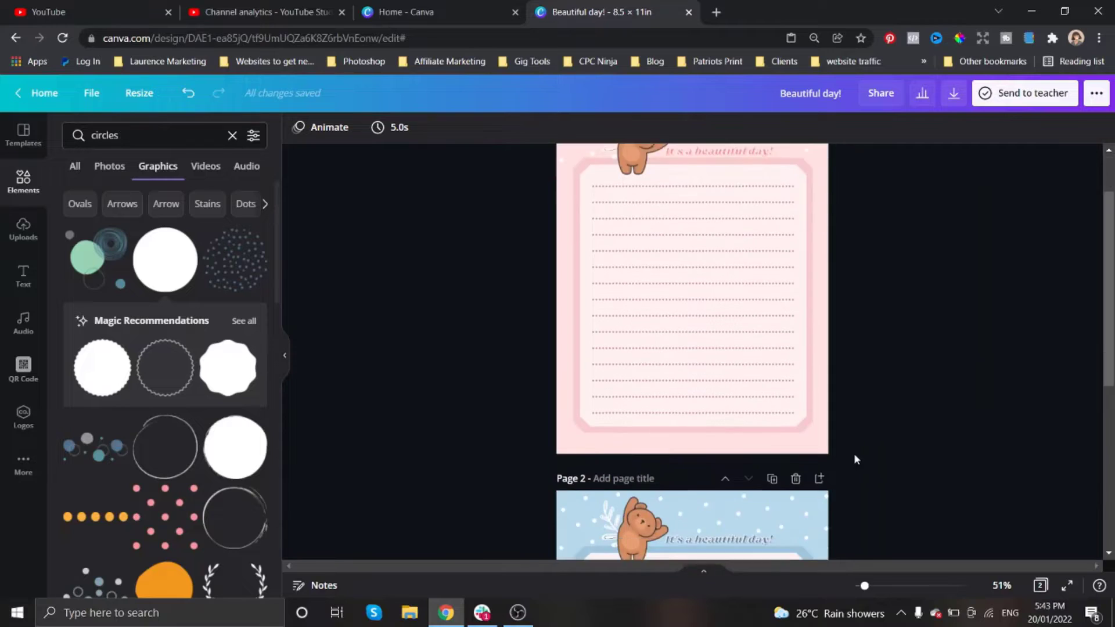